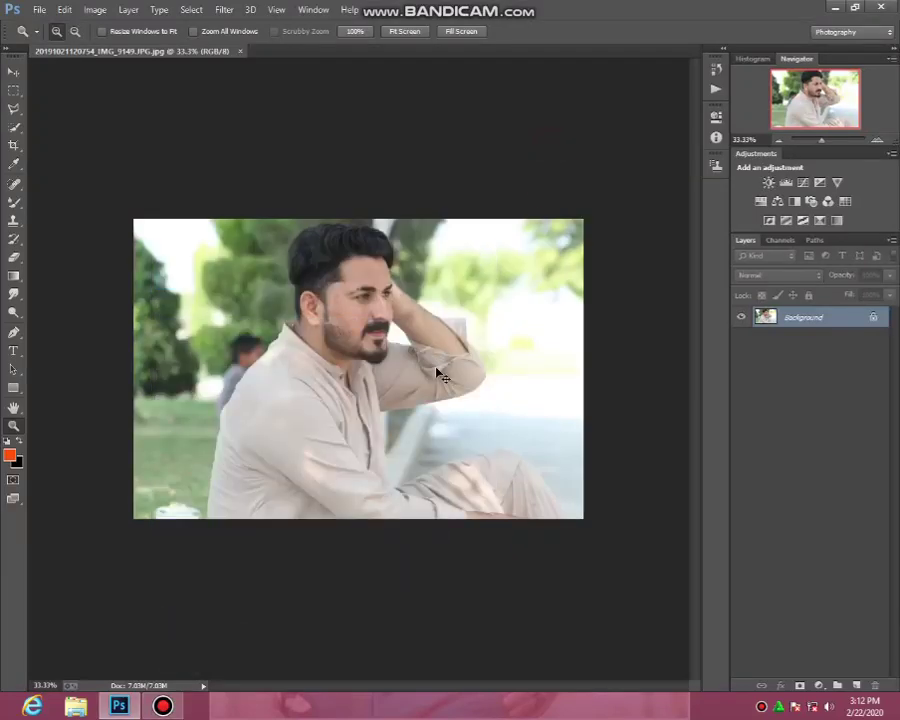
# Step: Duplicate the Background into Layer 1 and zoom to 300% on the forehead
pyautogui.hotkey('ctrl', 'j')
pyautogui.click(346, 281)
pyautogui.click(375, 275)
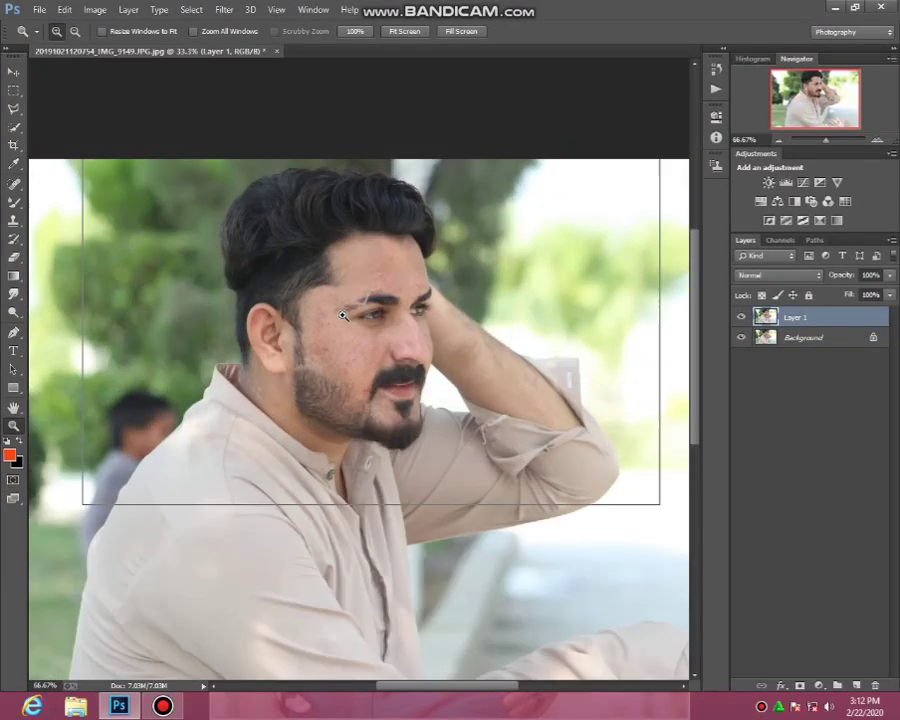
pyautogui.click(361, 366)
pyautogui.click(333, 325)
pyautogui.click(350, 334)
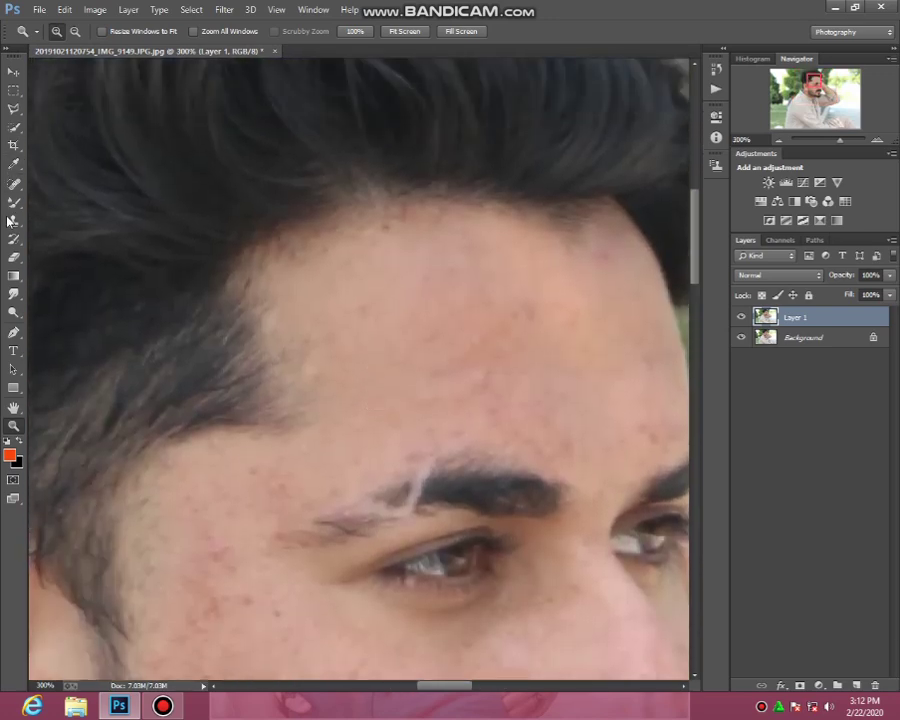
# Step: Select the Mixer Brush and set it to 50 px with low hardness
pyautogui.click(13, 202)
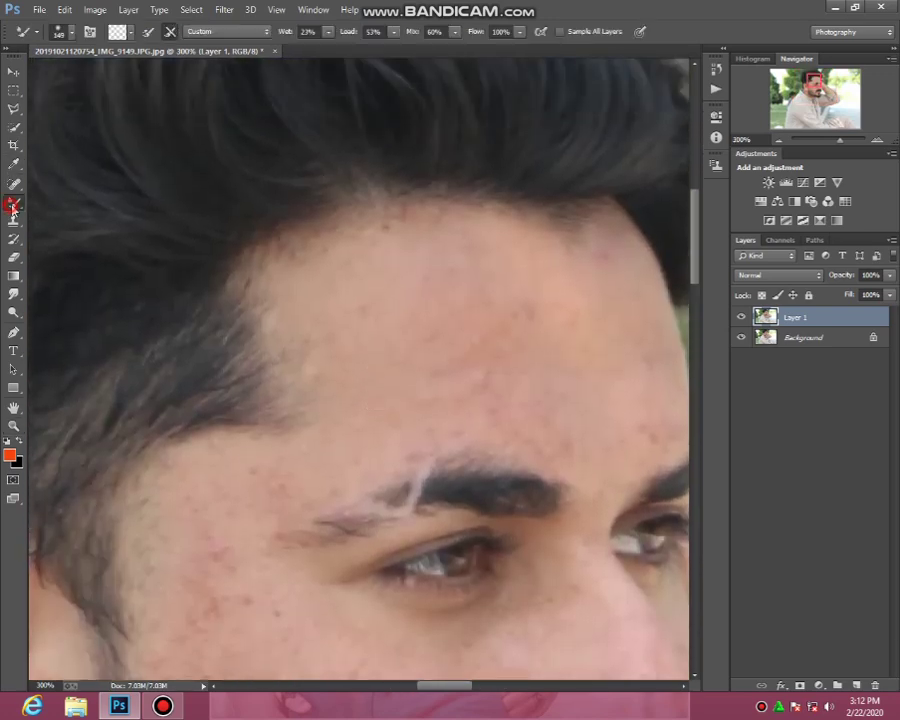
pyautogui.scroll(-1, 515, 332)
pyautogui.rightClick(512, 300)
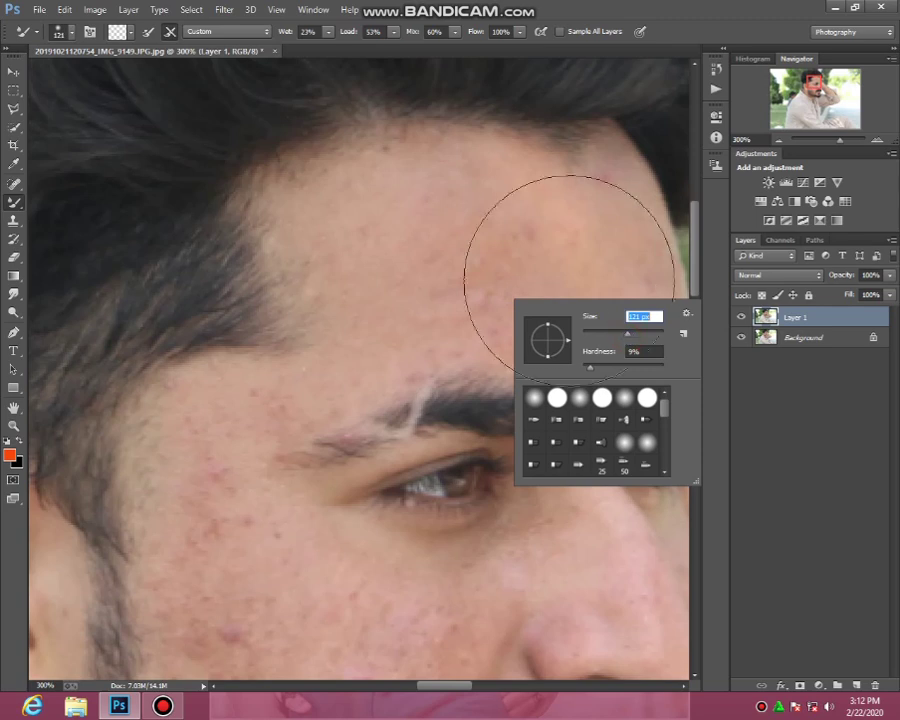
pyautogui.press('[')
pyautogui.press('[')
pyautogui.press('[')
pyautogui.press('[')
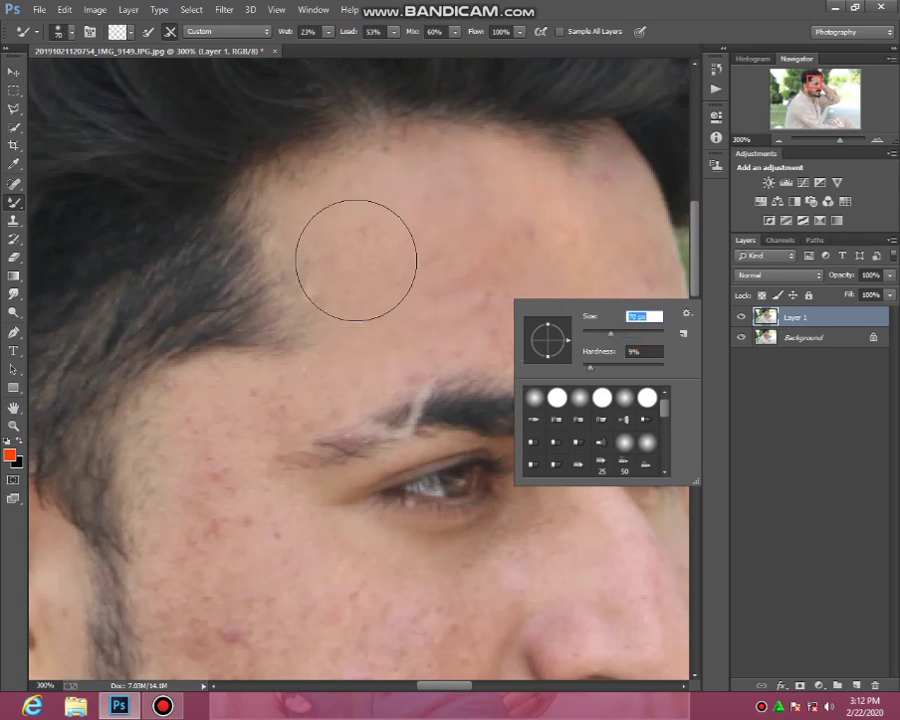
pyautogui.press('[')
pyautogui.press('Return')
pyautogui.press('[')
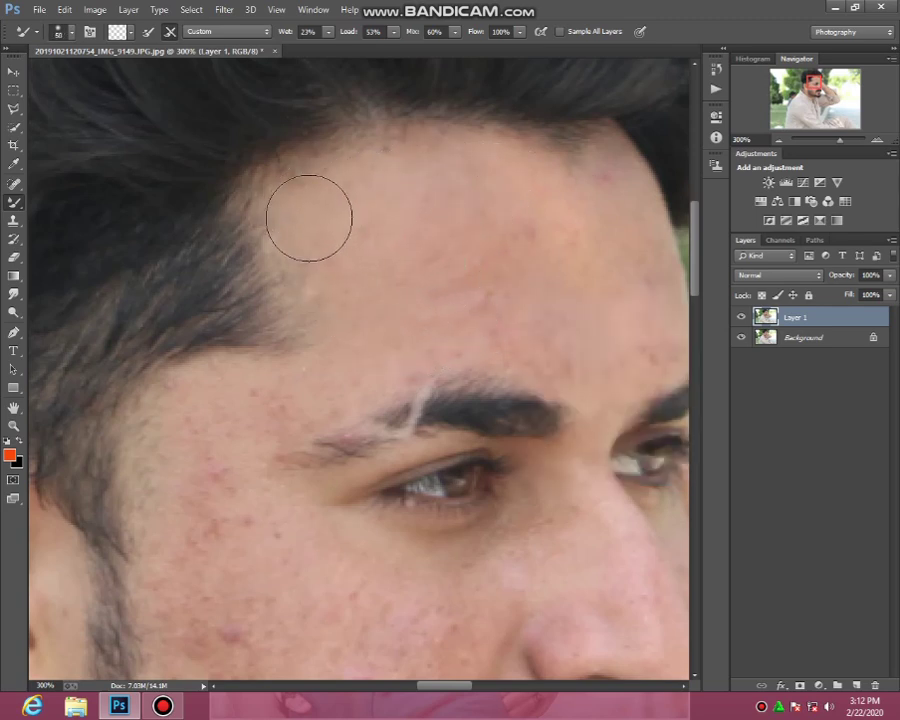
# Step: Blend the blotchy forehead skin, including the pinkish patch on the right
pyautogui.click(309, 218)
pyautogui.click(603, 223)
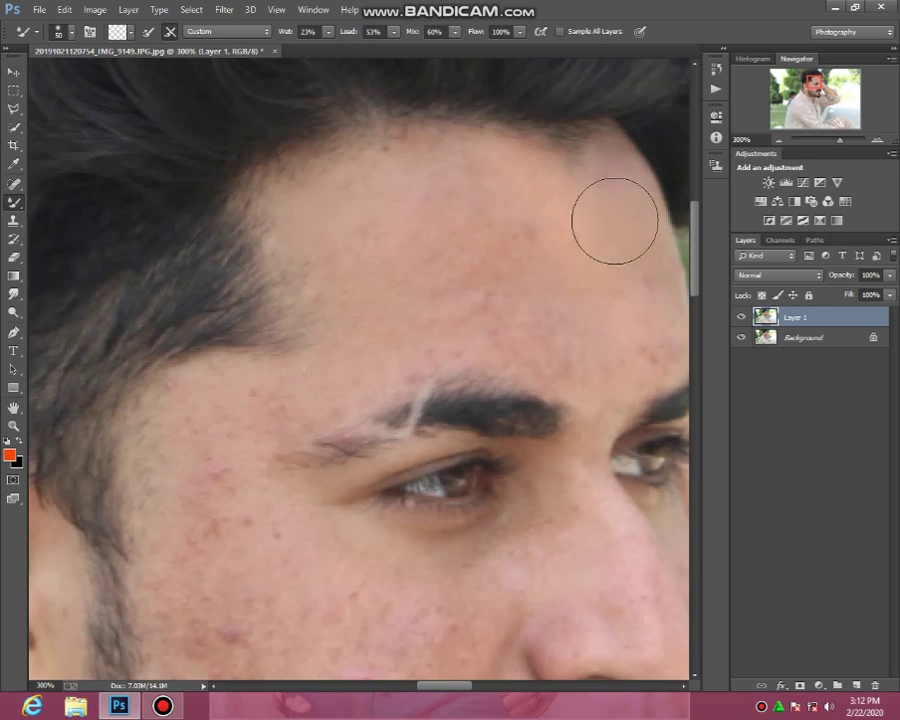
pyautogui.moveTo(610, 193); pyautogui.dragTo(632, 321)
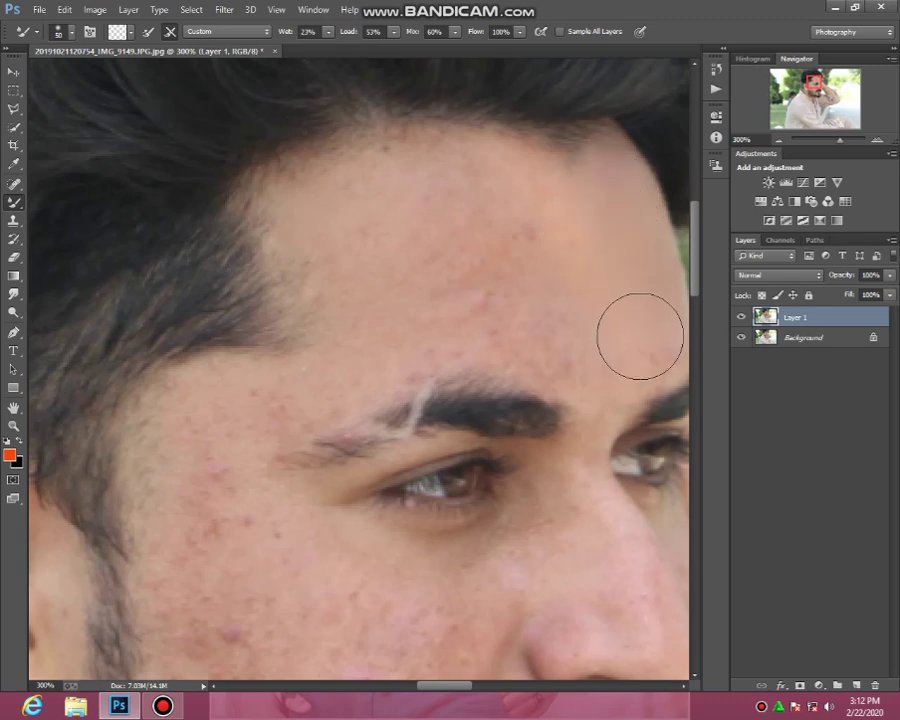
pyautogui.click(597, 347)
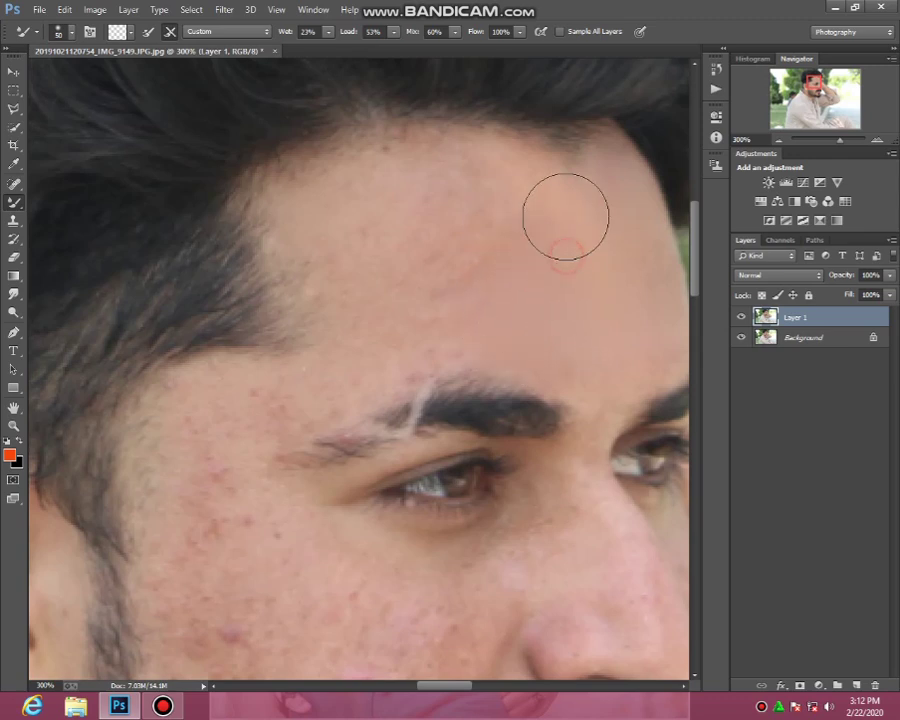
# Step: Enlarge the brush to 69 px and smooth the skin across the whole forehead
pyautogui.rightClick(450, 248)
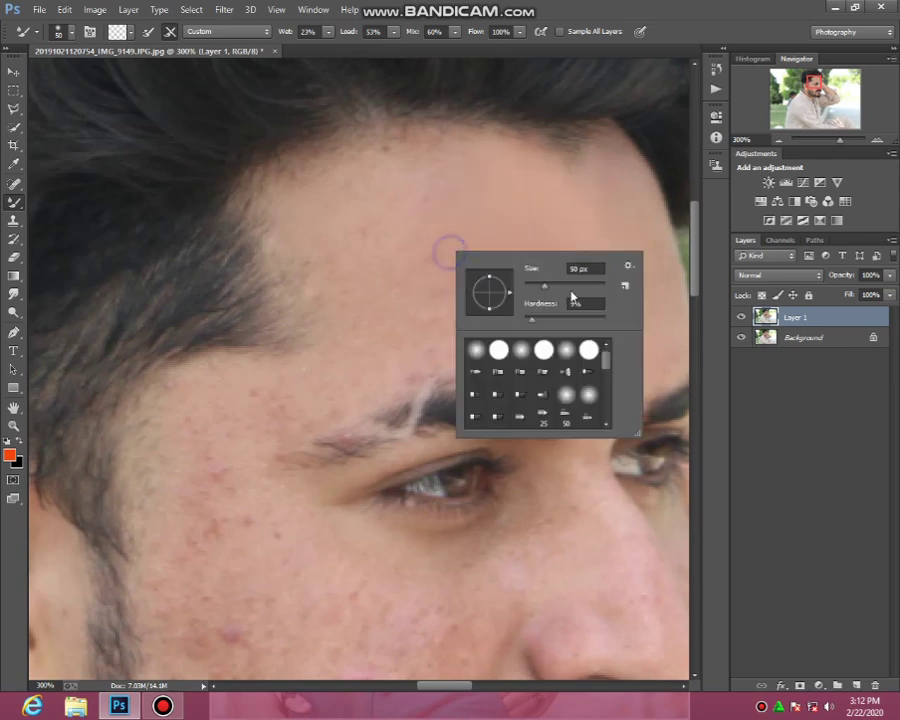
pyautogui.moveTo(557, 289); pyautogui.dragTo(562, 289)
pyautogui.click(526, 214)
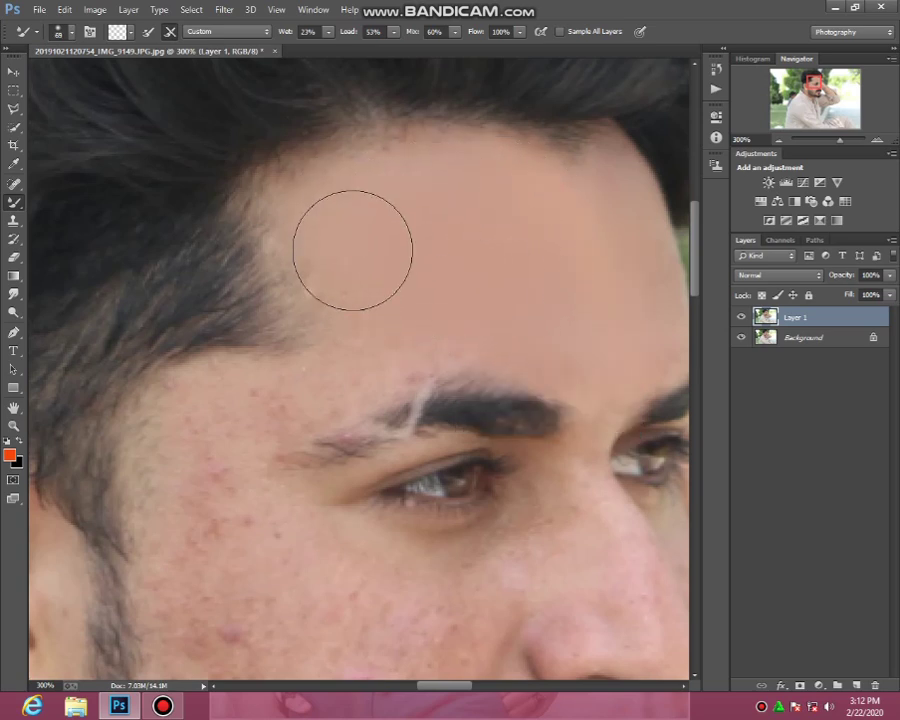
pyautogui.moveTo(436, 310); pyautogui.dragTo(541, 323)
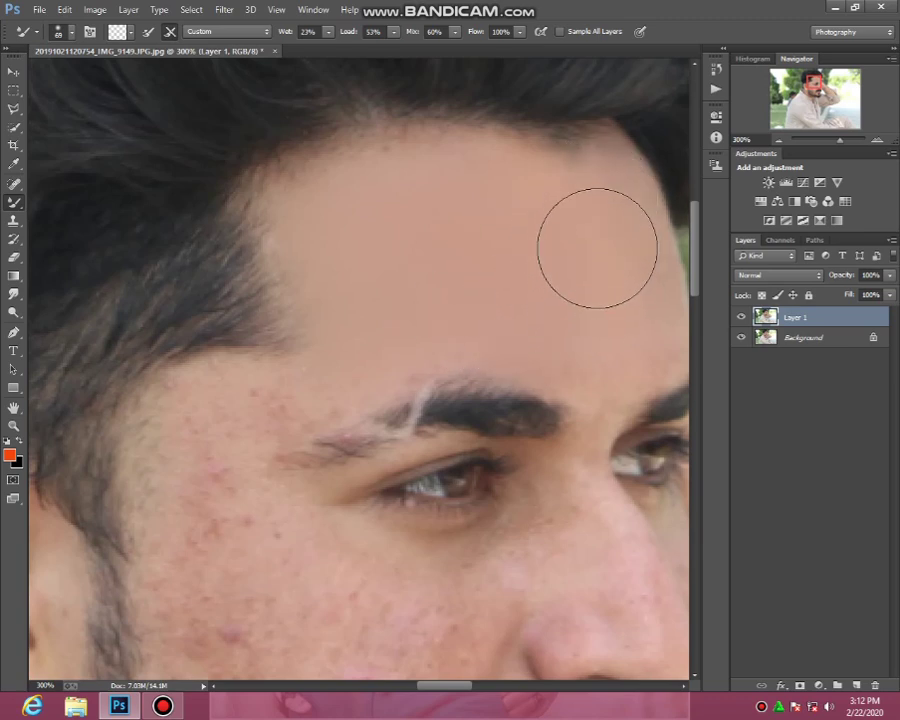
pyautogui.moveTo(597, 245)
pyautogui.mouseDown()
pyautogui.moveTo(598, 301)
pyautogui.moveTo(382, 315)
pyautogui.mouseUp()
pyautogui.moveTo(386, 261); pyautogui.dragTo(330, 233)
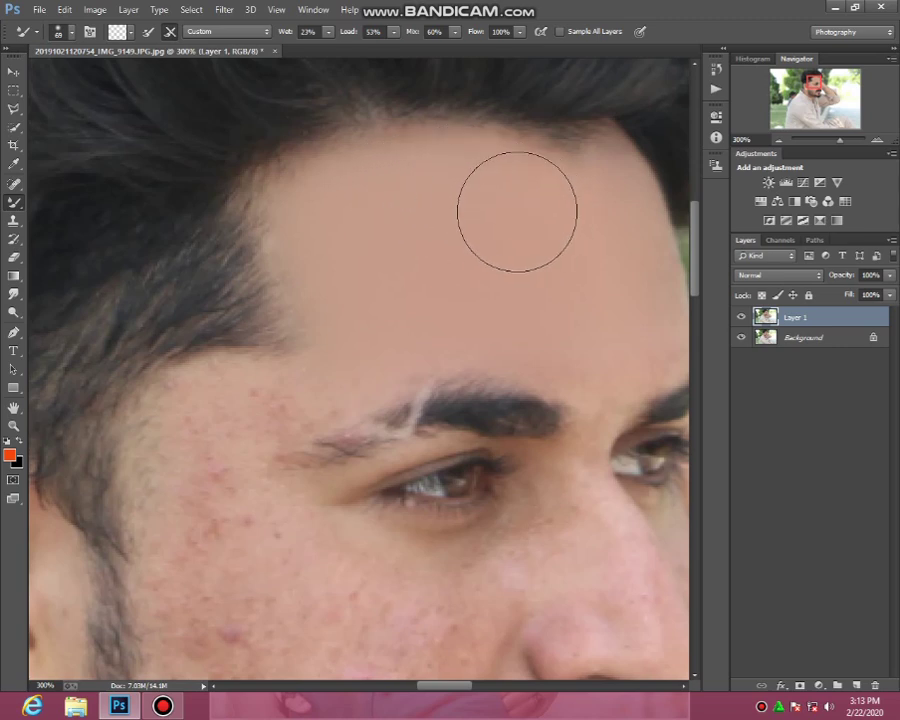
pyautogui.moveTo(516, 211); pyautogui.dragTo(349, 263)
# Step: Set the Mixer Brush to 56 px and blend the spots on the upper cheek
pyautogui.scroll(-3, 349, 263)
pyautogui.rightClick(403, 235)
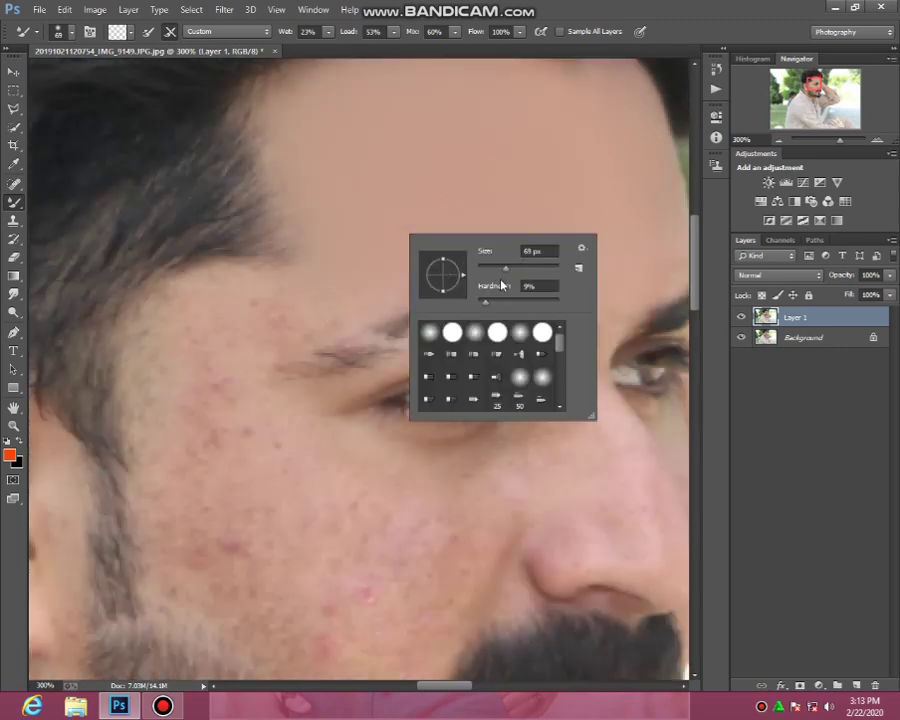
pyautogui.click(374, 254)
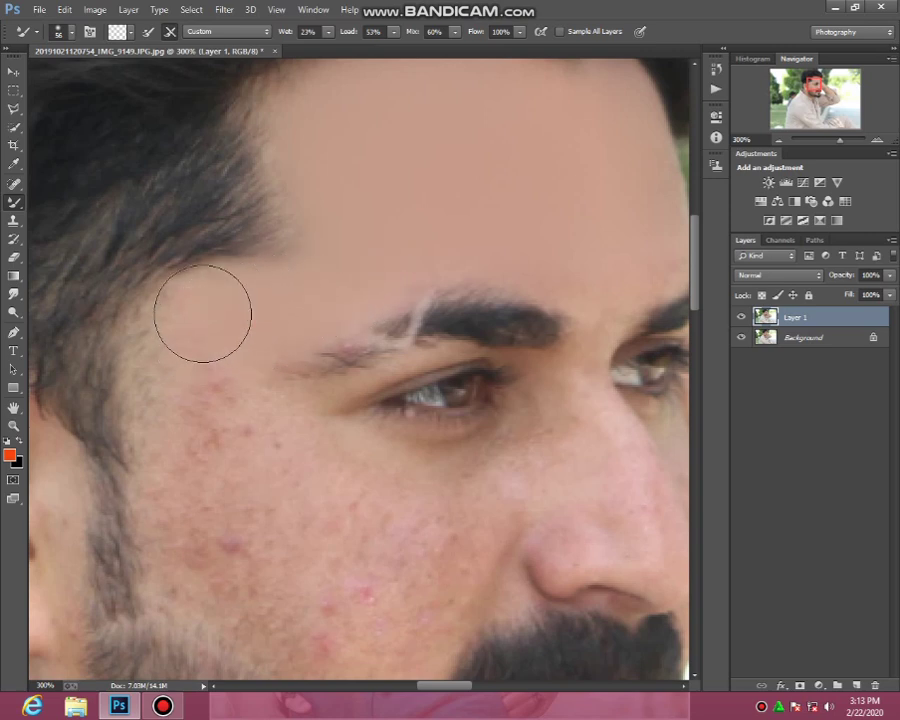
pyautogui.moveTo(197, 381); pyautogui.dragTo(212, 426)
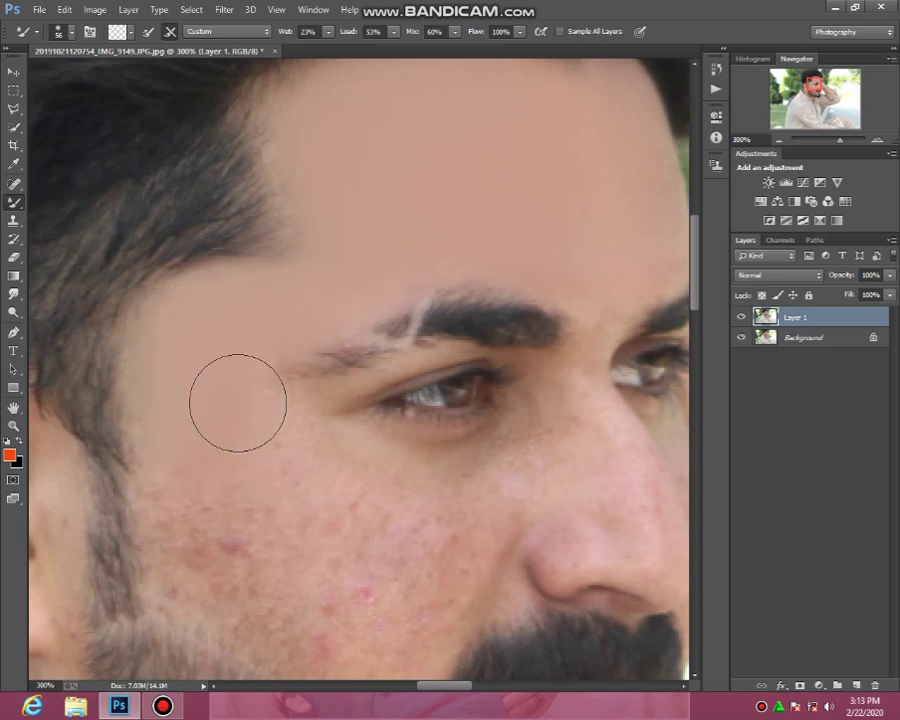
pyautogui.moveTo(295, 472); pyautogui.dragTo(357, 496)
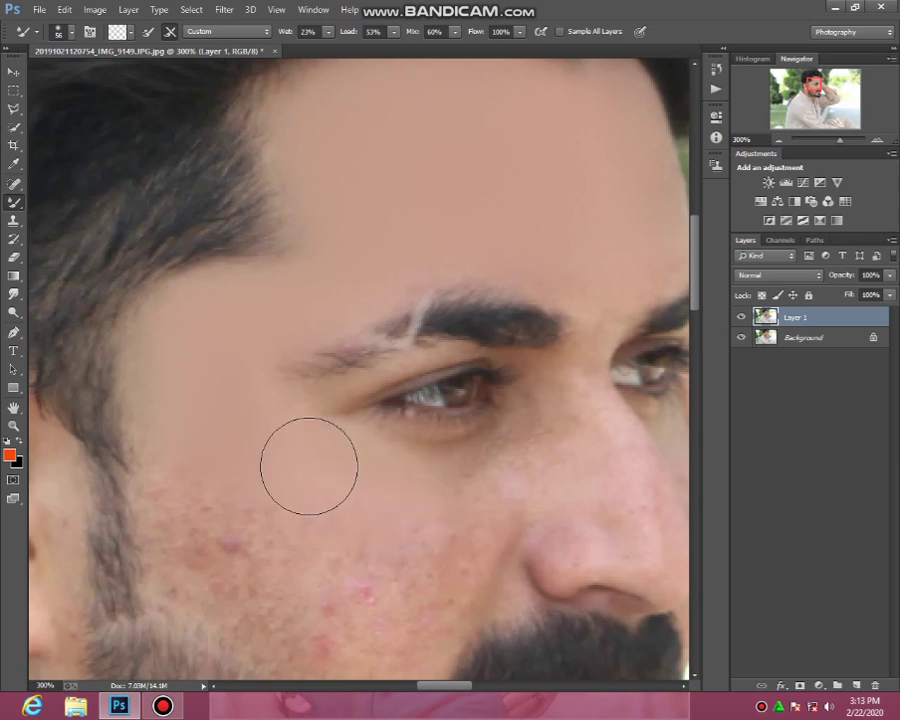
# Step: Blend the remaining cheek spots, the skin under the eye and beside the nose
pyautogui.scroll(-3, 245, 400)
pyautogui.click(253, 348)
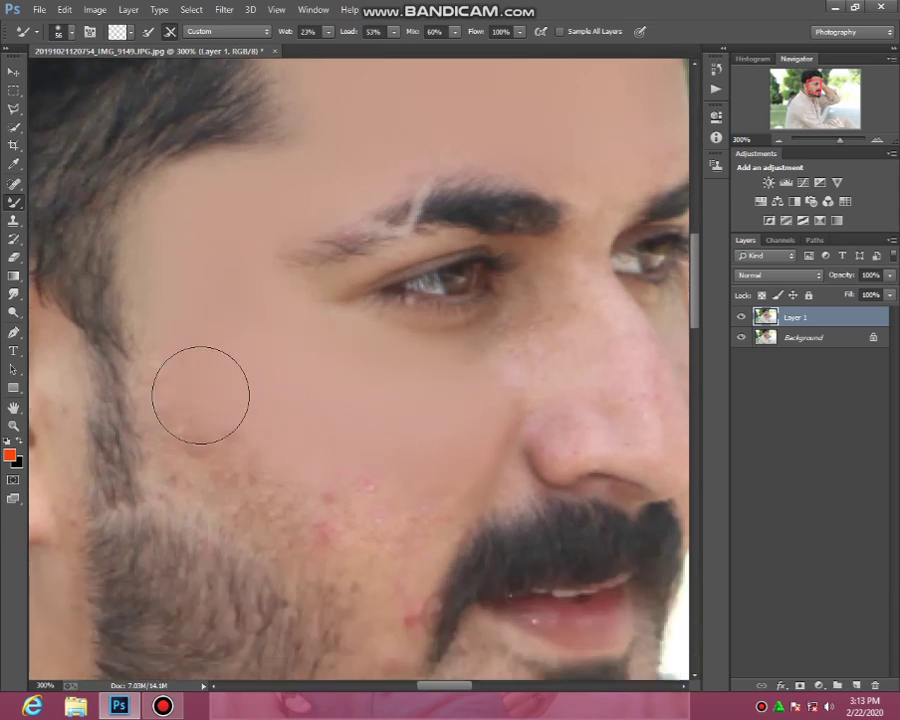
pyautogui.moveTo(167, 261); pyautogui.dragTo(175, 398)
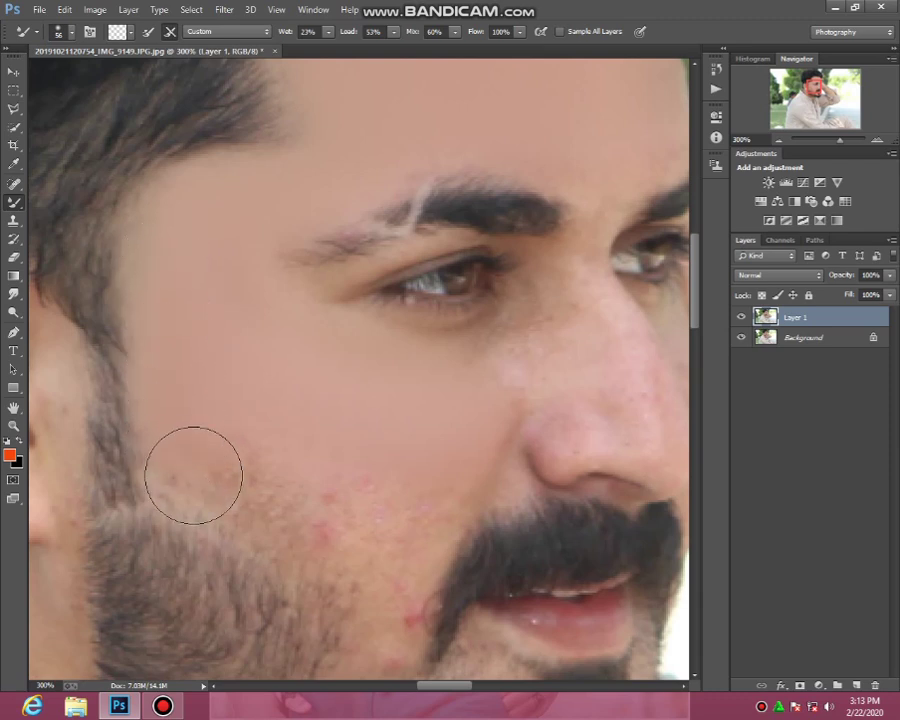
pyautogui.moveTo(242, 421)
pyautogui.mouseDown()
pyautogui.moveTo(282, 491)
pyautogui.moveTo(420, 506)
pyautogui.mouseUp()
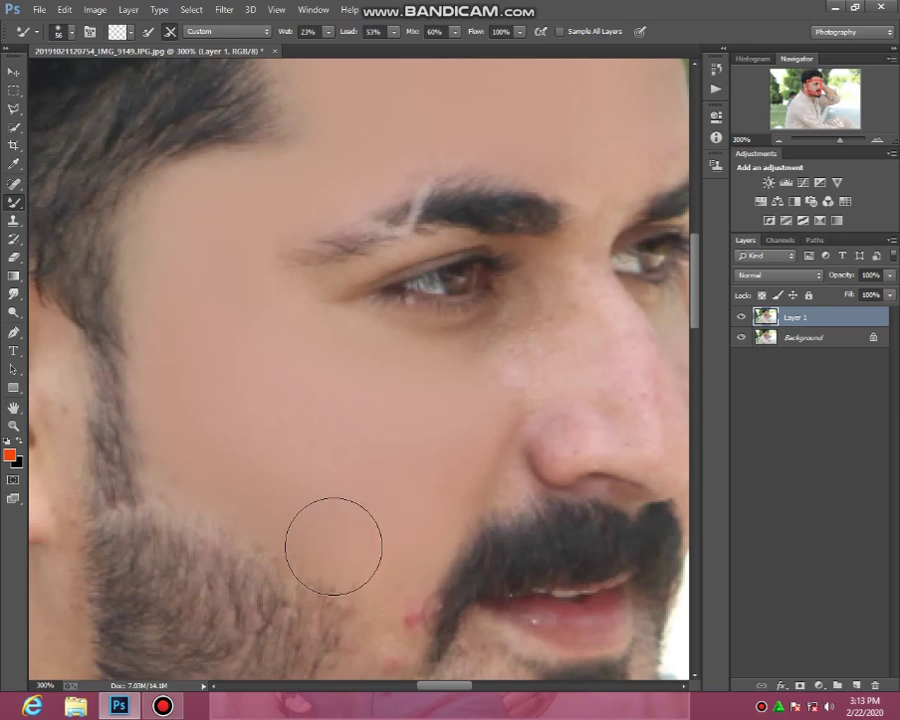
pyautogui.moveTo(212, 425)
pyautogui.mouseDown()
pyautogui.moveTo(190, 313)
pyautogui.moveTo(201, 402)
pyautogui.mouseUp()
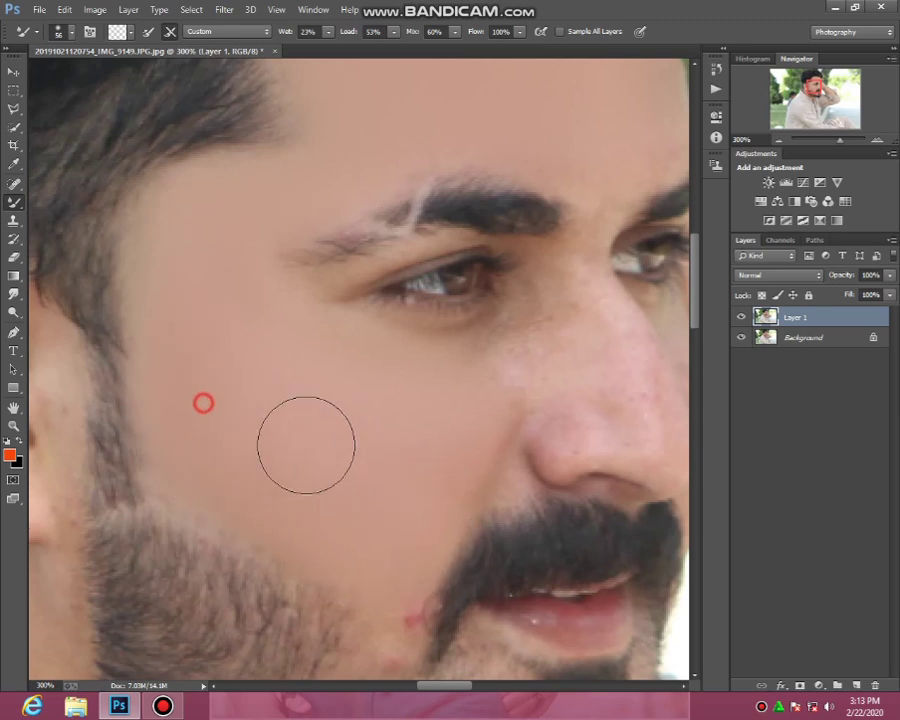
pyautogui.moveTo(488, 378)
pyautogui.mouseDown()
pyautogui.moveTo(528, 334)
pyautogui.moveTo(528, 352)
pyautogui.mouseUp()
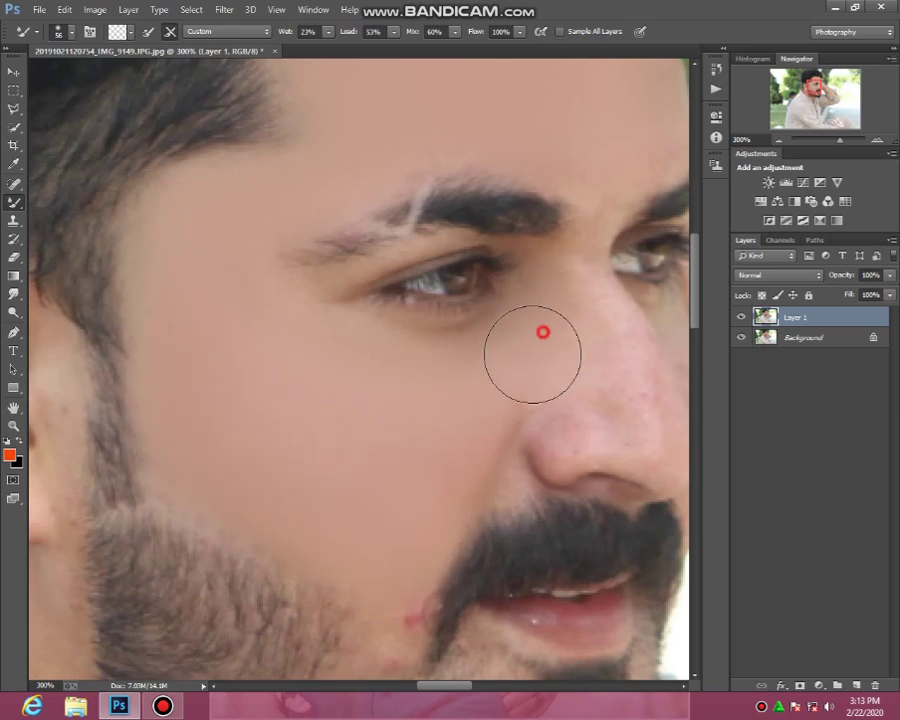
pyautogui.click(338, 350)
pyautogui.click(491, 408)
pyautogui.click(472, 456)
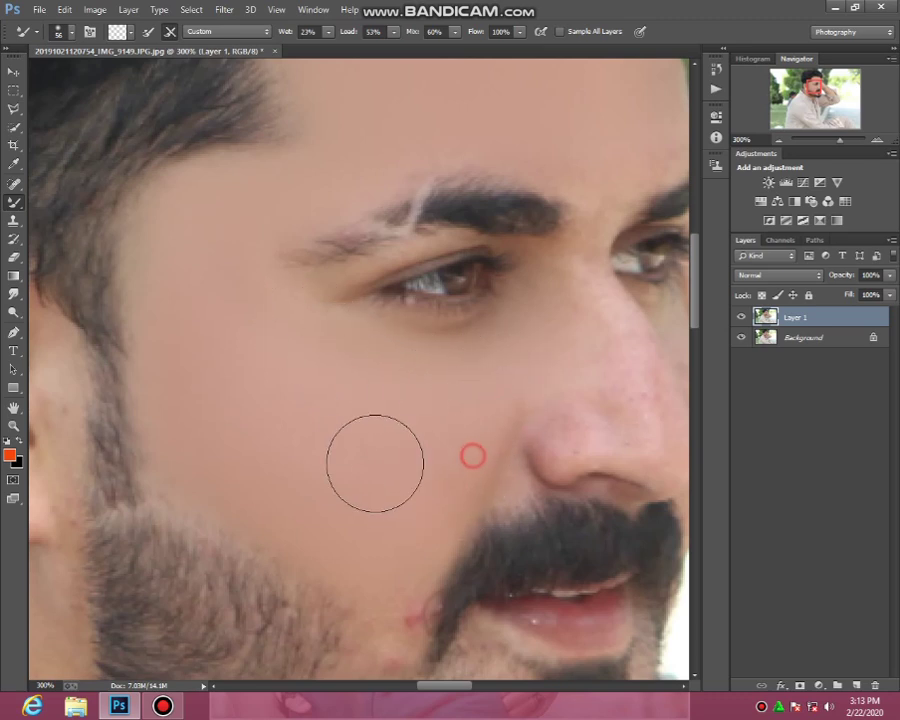
# Step: Smooth the cheek along the beard edge, beside the eye and at the temple
pyautogui.scroll(-3, 360, 420)
pyautogui.click(336, 330)
pyautogui.click(356, 404)
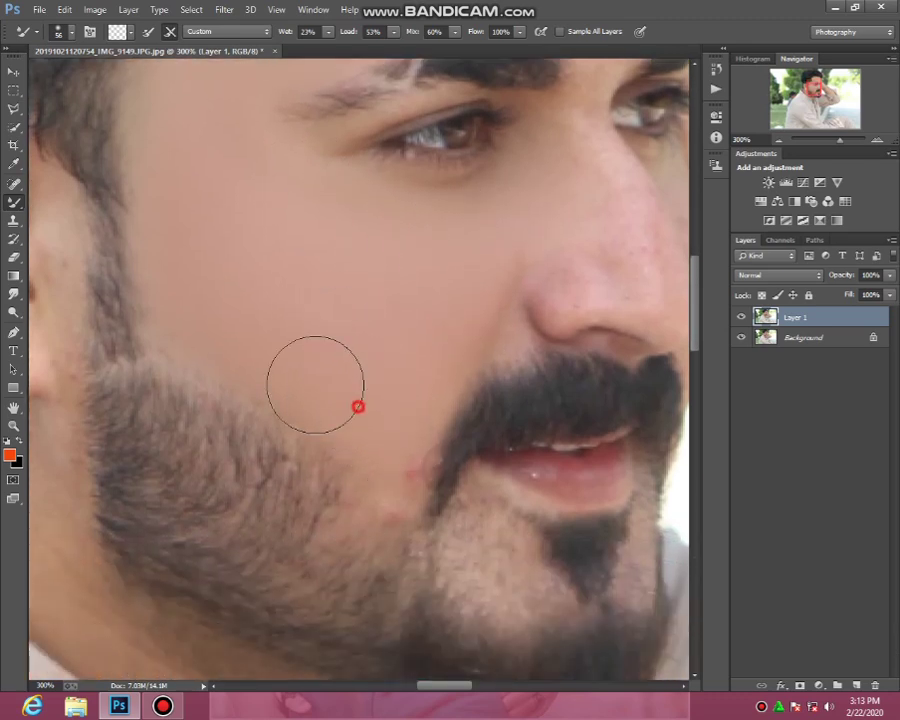
pyautogui.click(200, 274)
pyautogui.scroll(3, 190, 280)
pyautogui.click(181, 279)
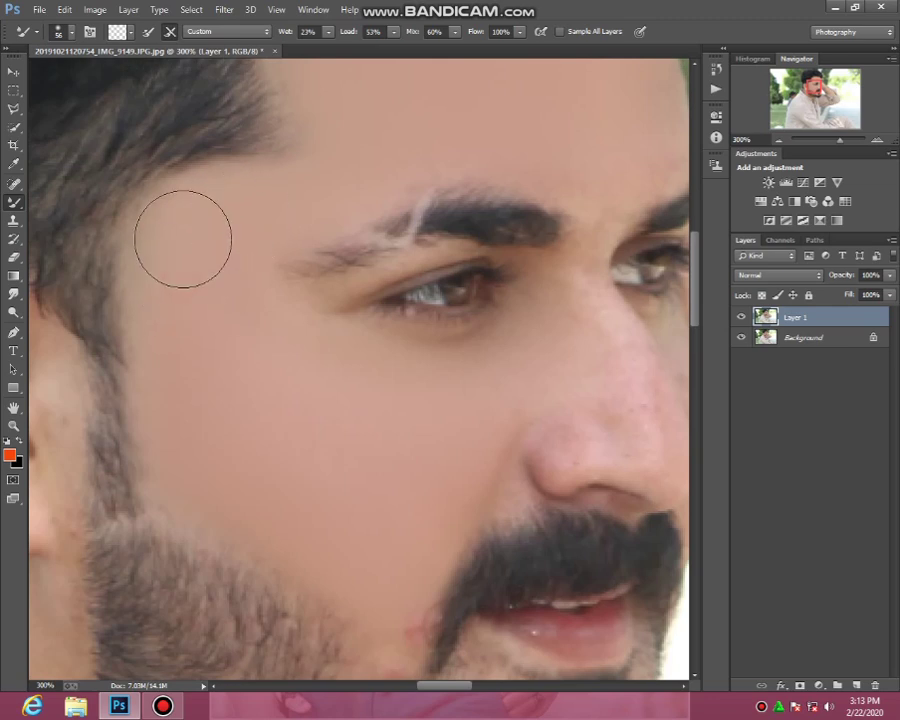
pyautogui.click(195, 233)
# Step: Even out the forehead again and blend the cheek skin above the beard
pyautogui.scroll(3, 364, 160)
pyautogui.click(371, 221)
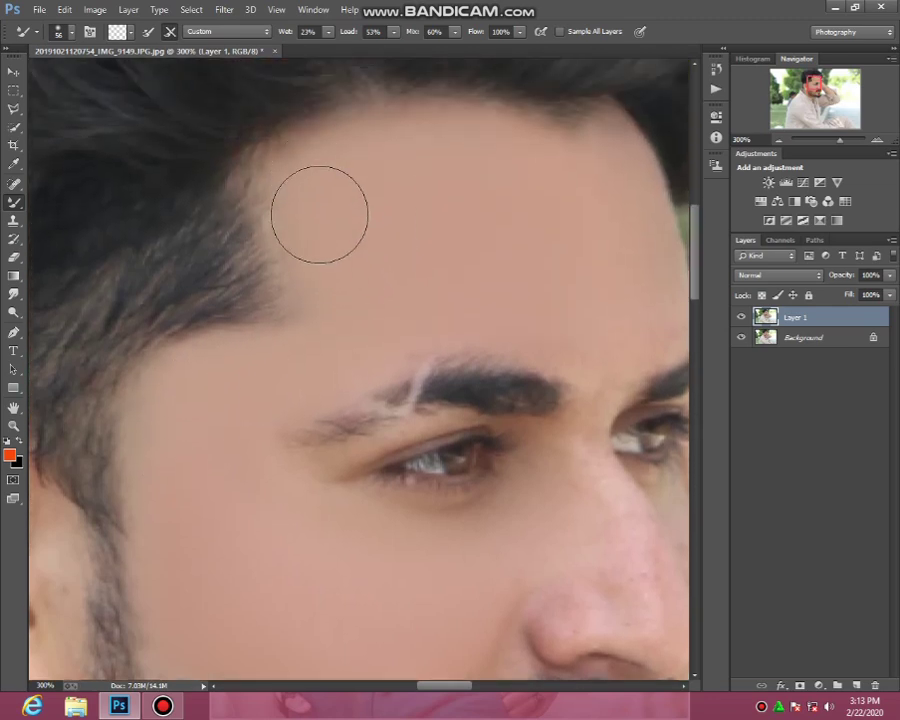
pyautogui.click(452, 166)
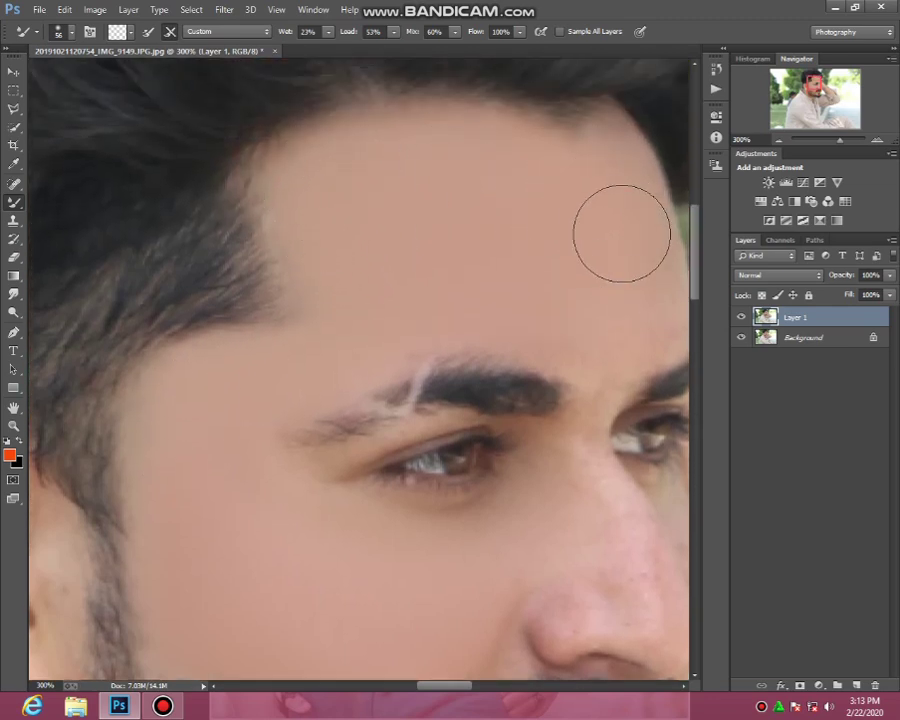
pyautogui.click(622, 300)
pyautogui.scroll(-3, 521, 269)
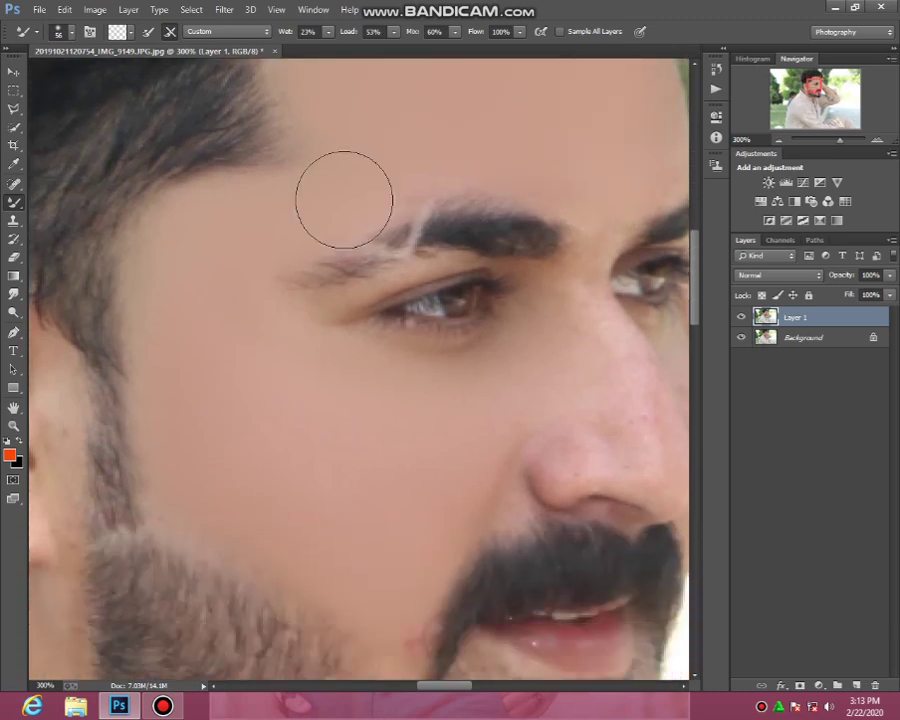
pyautogui.scroll(-3, 342, 197)
pyautogui.scroll(-2, 257, 277)
pyautogui.click(382, 278)
# Step: Reduce the brush to 39 px and blend the skin near the nose bridge and cheek
pyautogui.rightClick(435, 241)
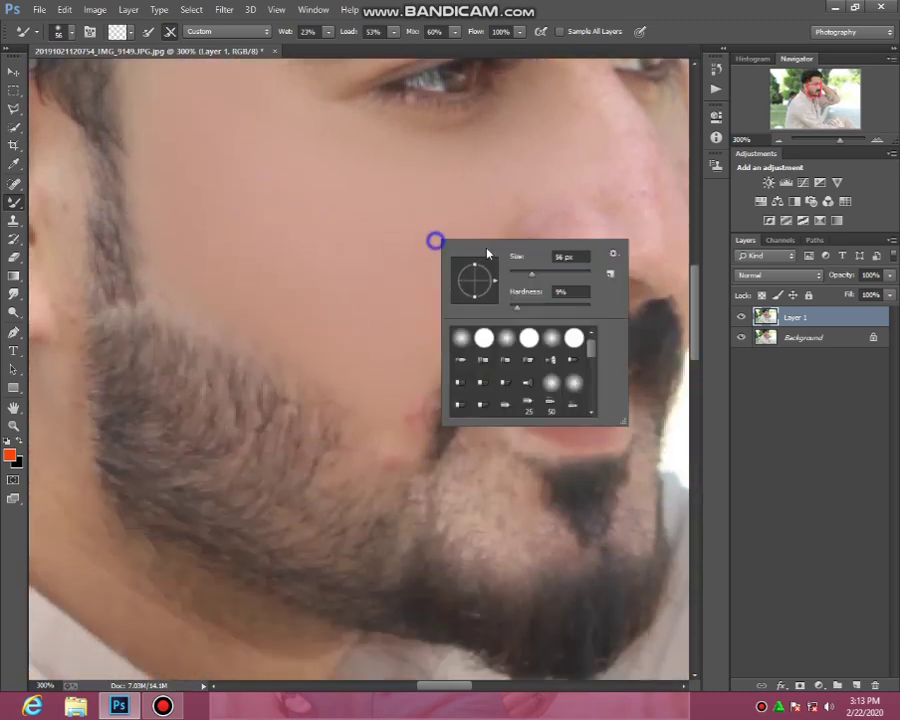
pyautogui.write('39')
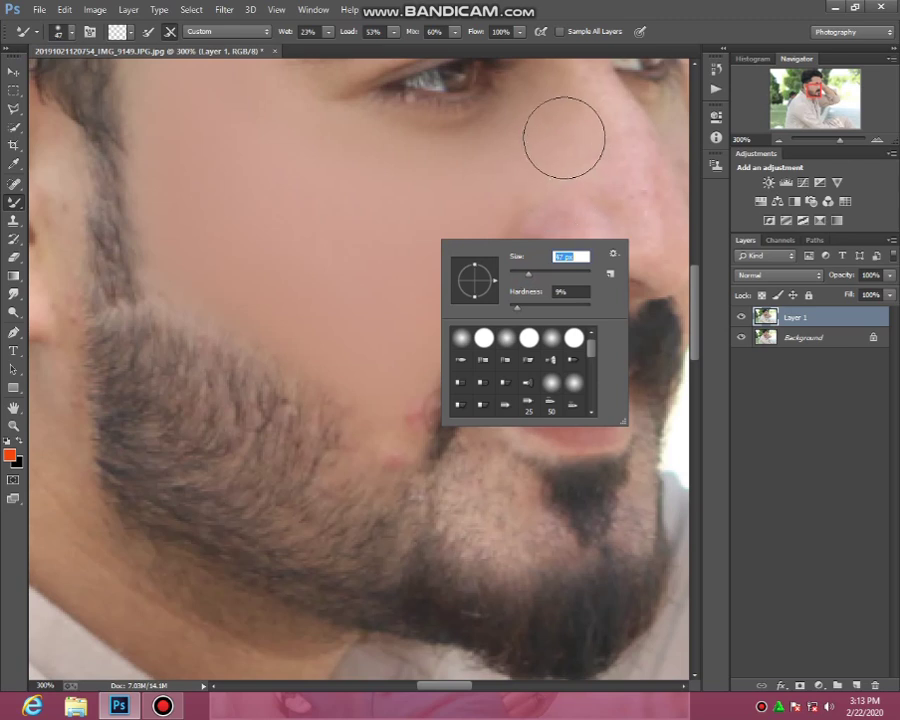
pyautogui.click(546, 127)
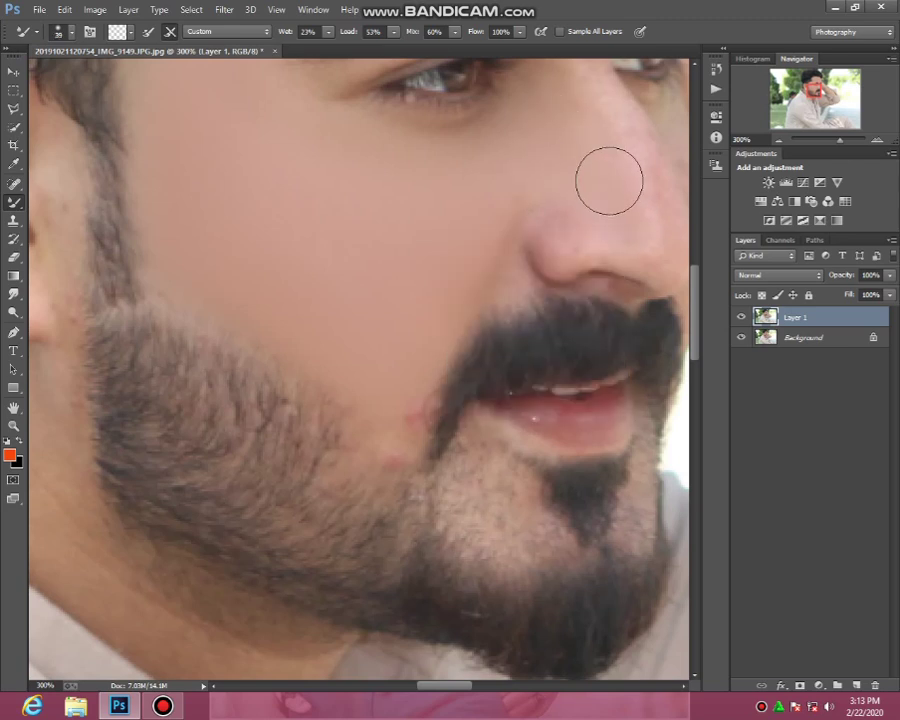
pyautogui.scroll(1, 615, 183)
pyautogui.scroll(2, 600, 230)
pyautogui.click(592, 246)
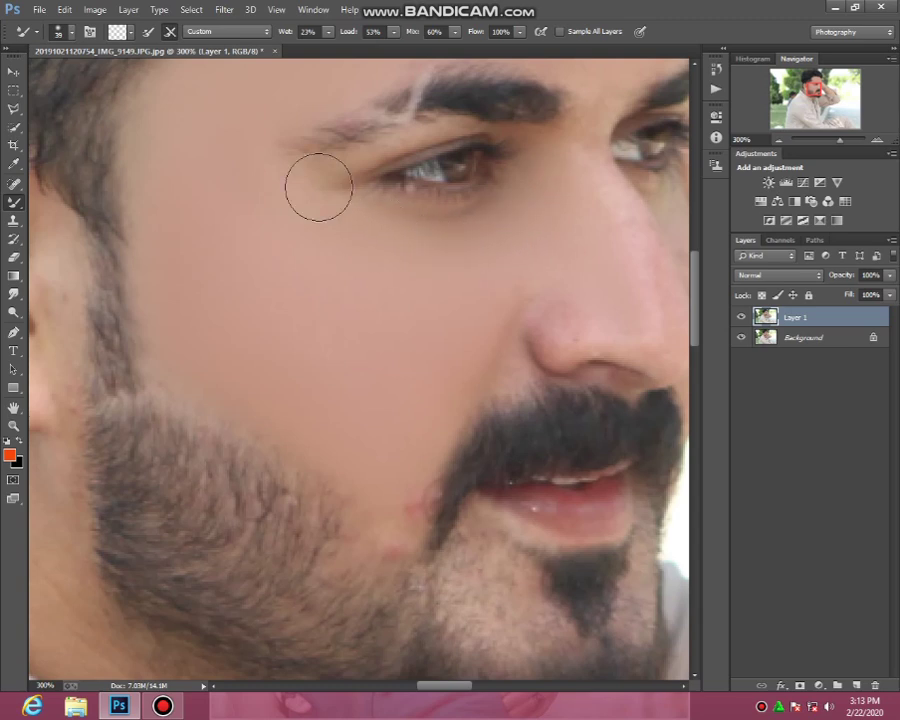
pyautogui.click(357, 237)
# Step: Smooth the chin skin below the lower lip between beard and goatee
pyautogui.scroll(-4, 356, 254)
pyautogui.scroll(-1, 447, 347)
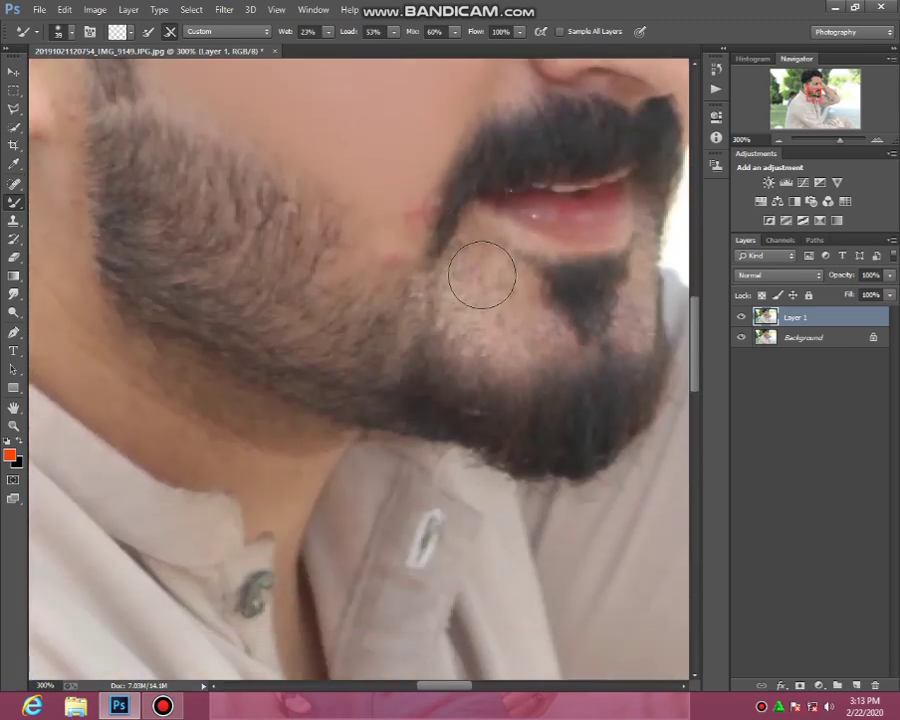
pyautogui.click(488, 275)
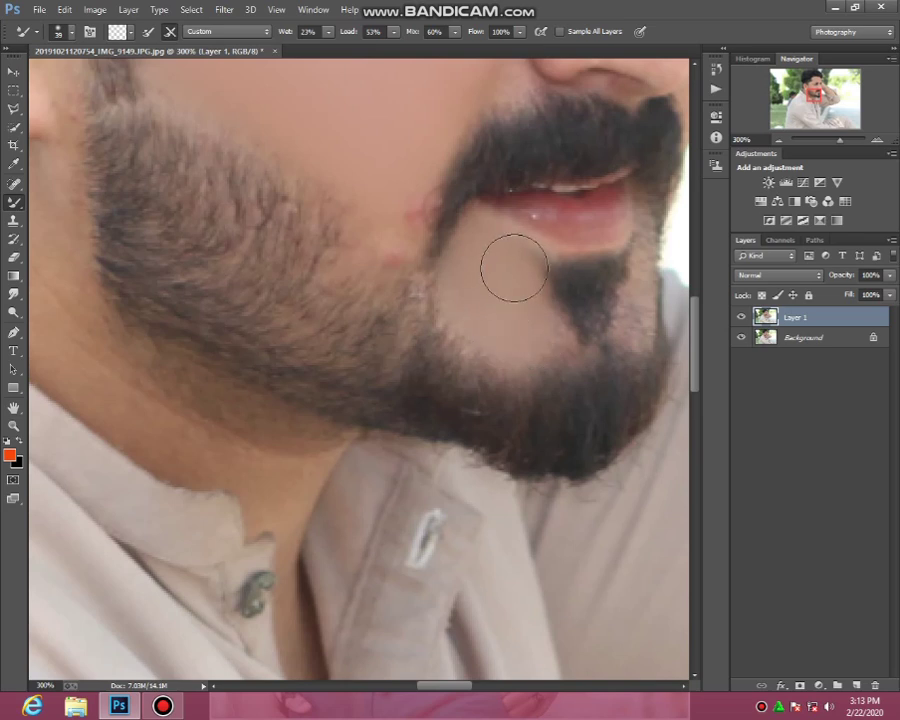
pyautogui.scroll(2, 374, 243)
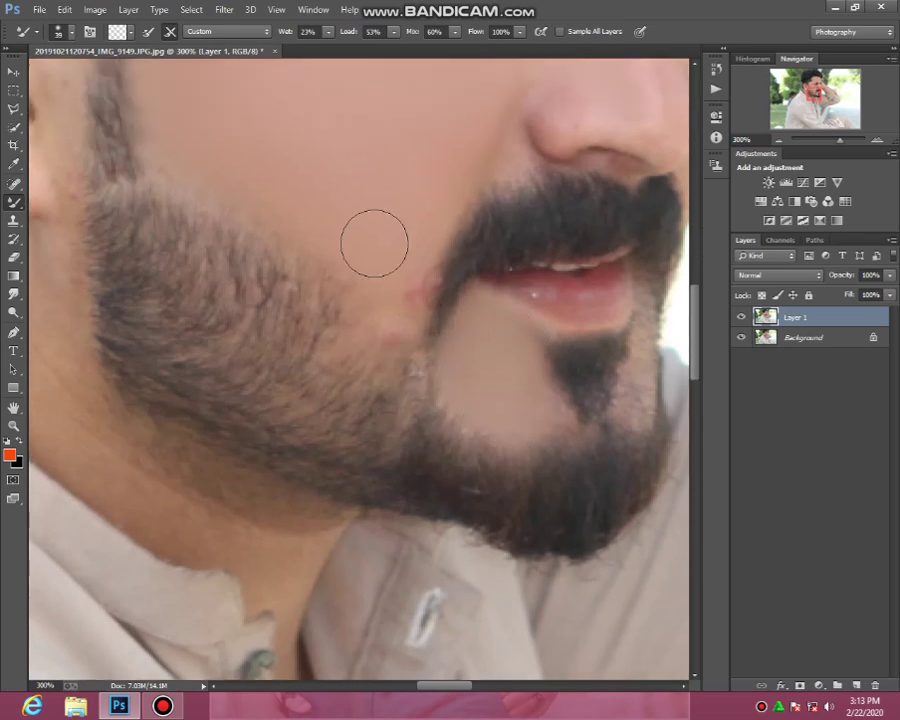
pyautogui.scroll(3, 300, 290)
pyautogui.scroll(3, 269, 272)
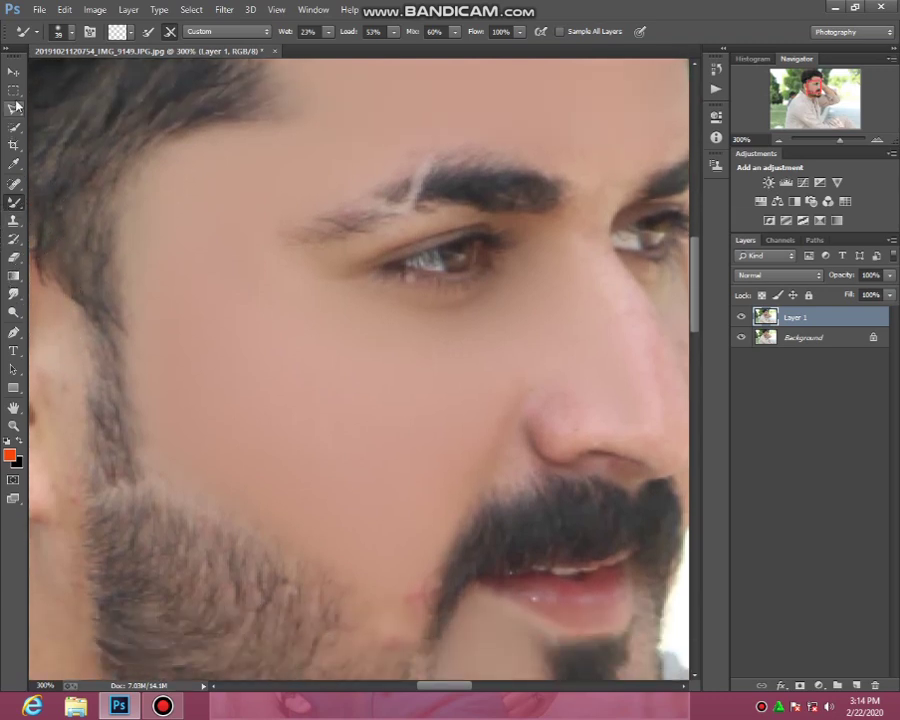
# Step: Draw a Polygonal Lasso selection around the bare cheek between sideburn, beard line and moustache
pyautogui.click(13, 110)
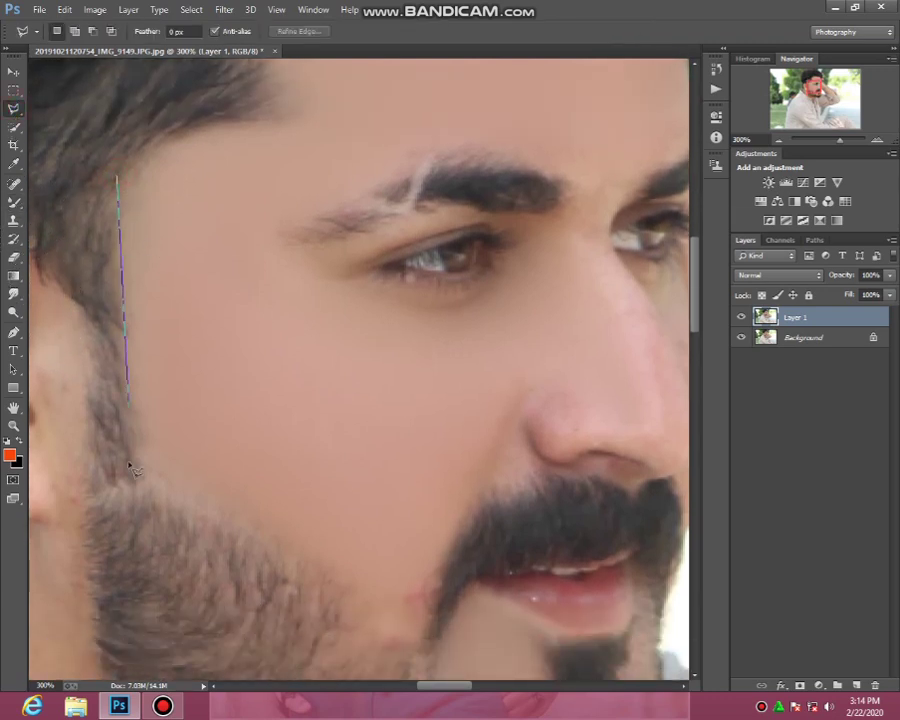
pyautogui.click(420, 641)
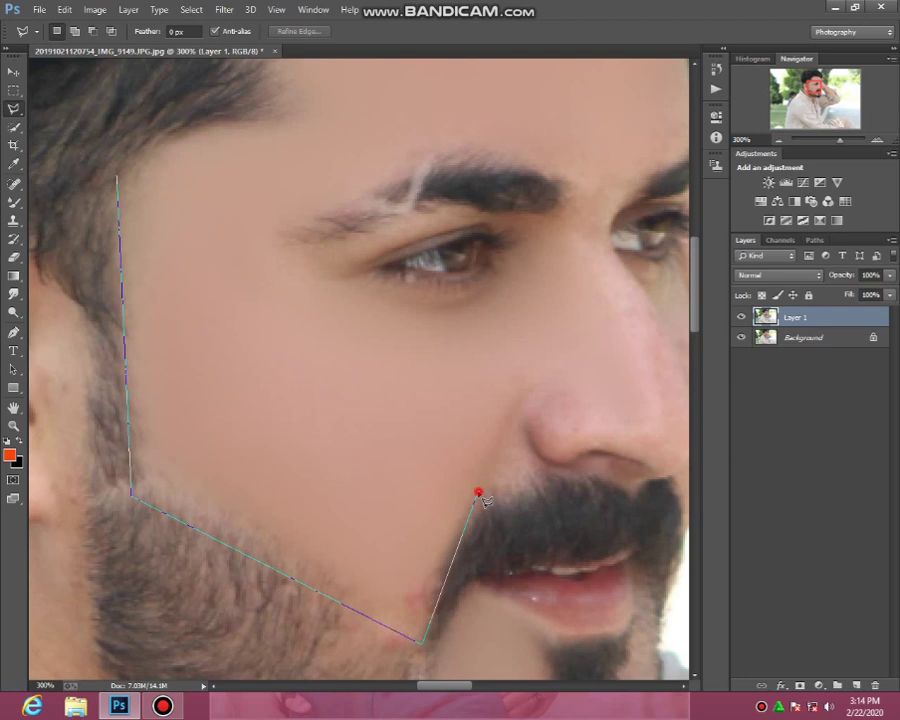
pyautogui.click(179, 352)
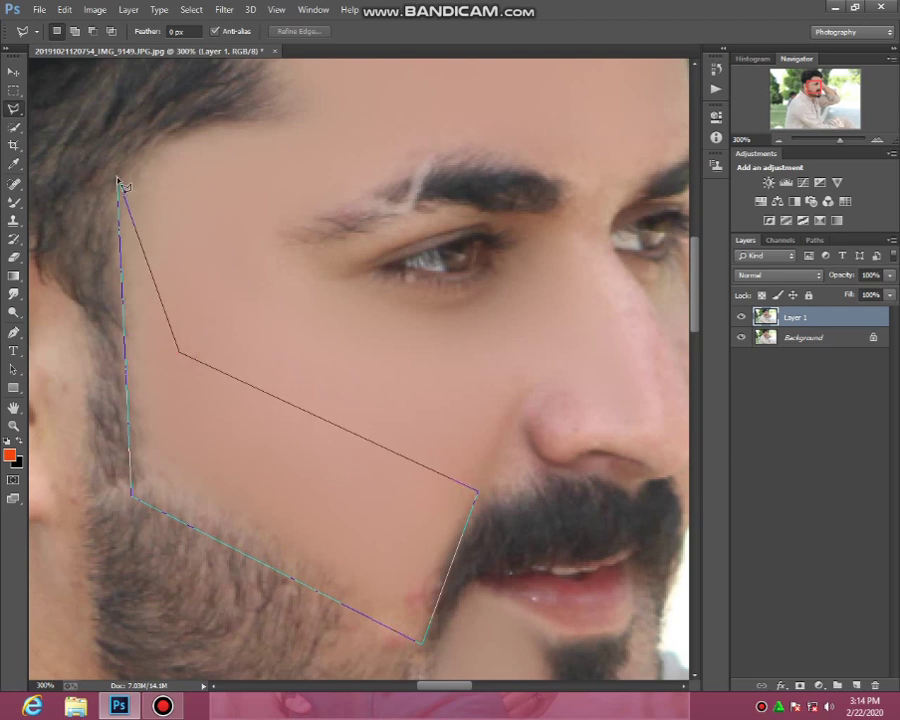
pyautogui.click(119, 183)
# Step: Mixer-brush the selected cheek from the upper cheek down to the jaw and lips
pyautogui.click(14, 201)
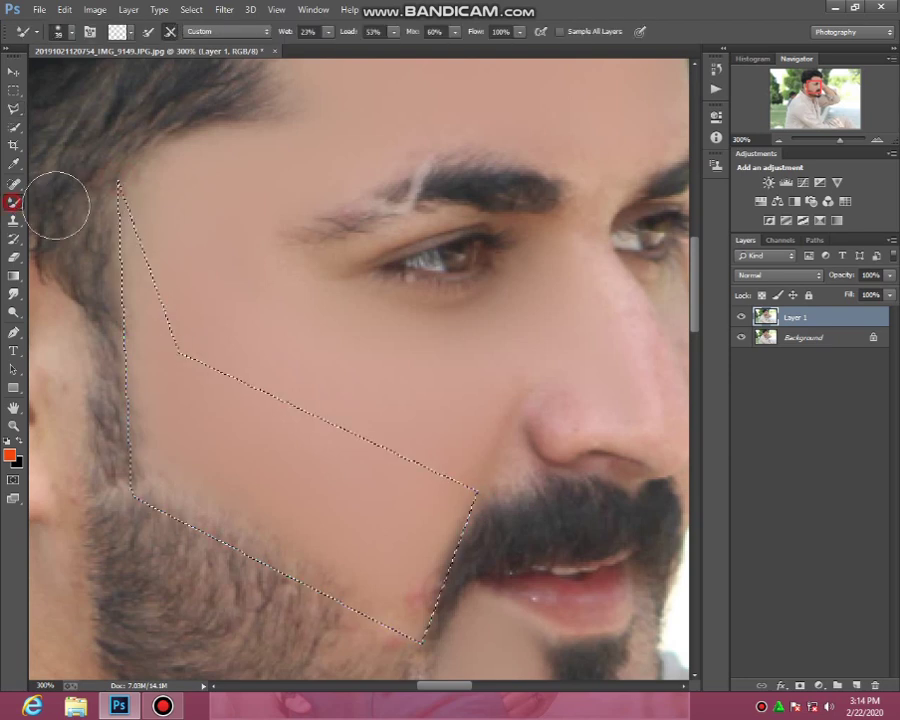
pyautogui.scroll(-2, 170, 230)
pyautogui.moveTo(140, 232); pyautogui.dragTo(146, 240)
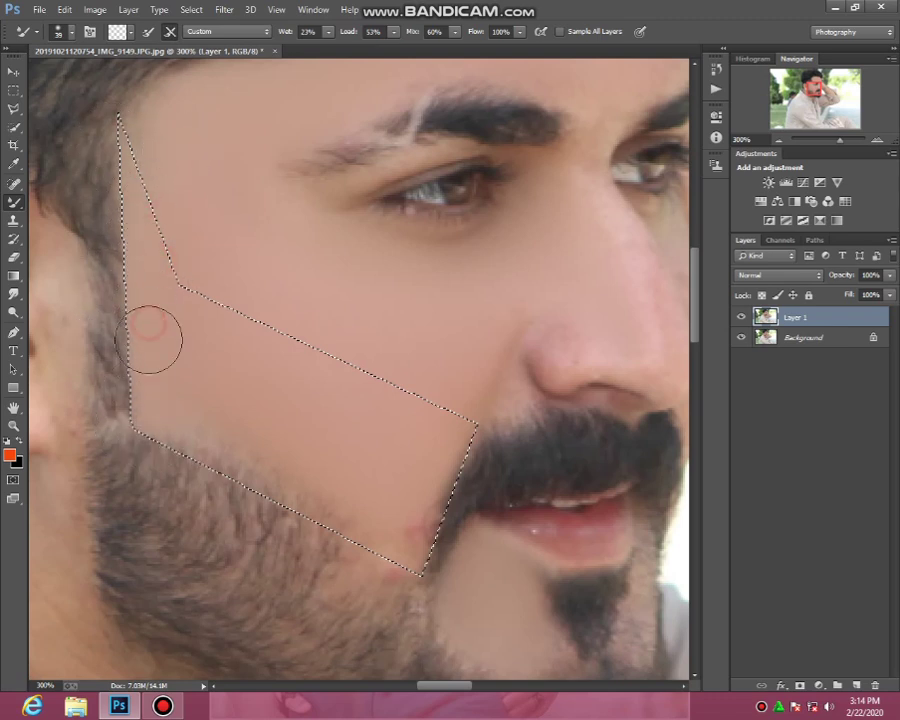
pyautogui.moveTo(151, 327); pyautogui.dragTo(197, 422)
pyautogui.moveTo(182, 354); pyautogui.dragTo(261, 511)
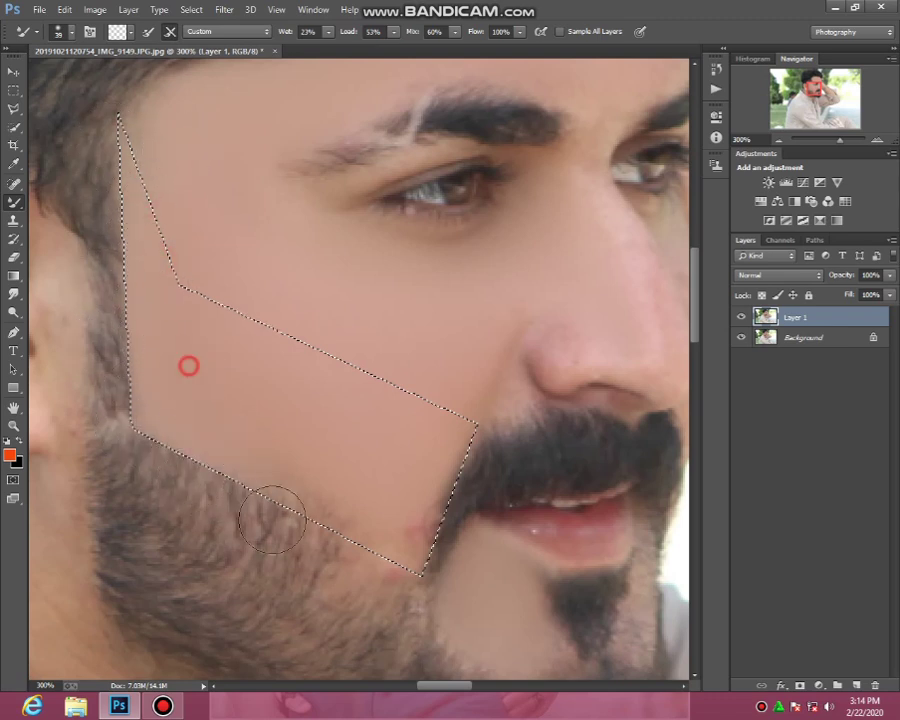
pyautogui.moveTo(189, 366); pyautogui.dragTo(243, 408)
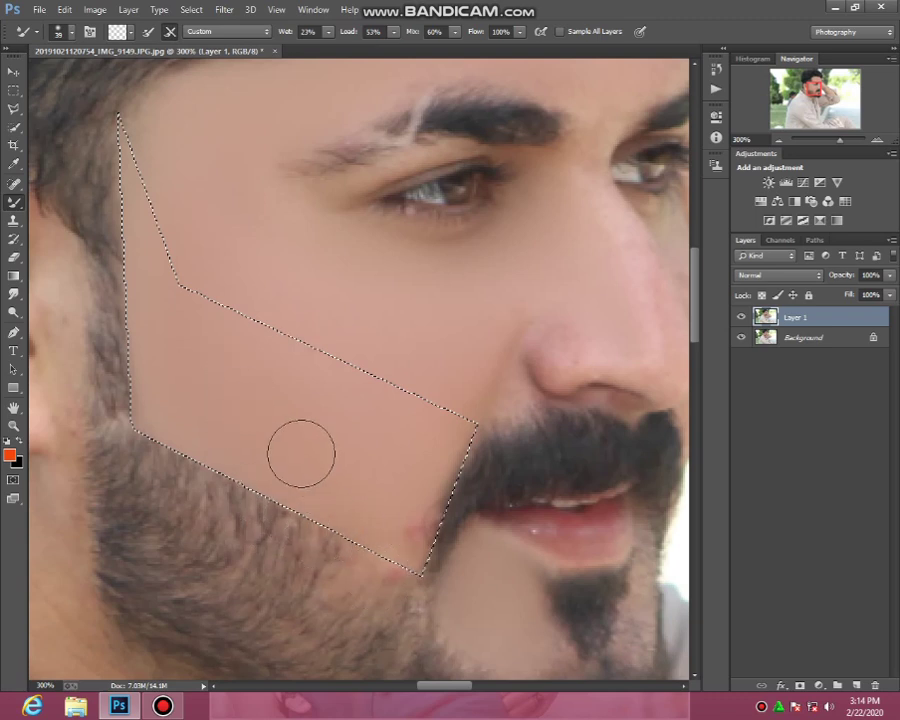
pyautogui.moveTo(305, 456); pyautogui.dragTo(501, 522)
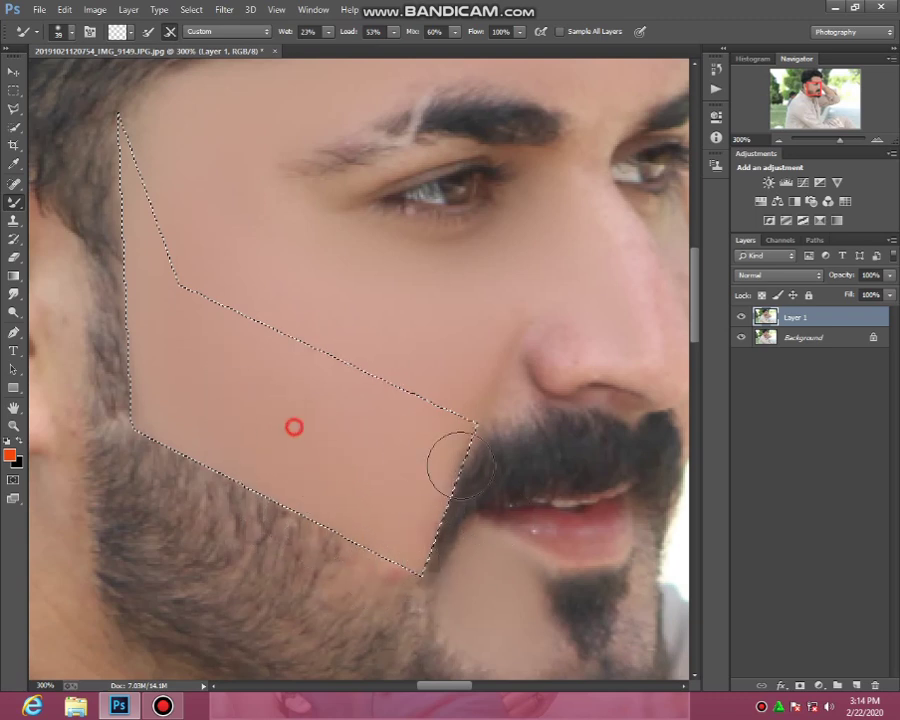
pyautogui.moveTo(458, 465)
pyautogui.mouseDown()
pyautogui.moveTo(248, 522)
pyautogui.moveTo(199, 412)
pyautogui.mouseUp()
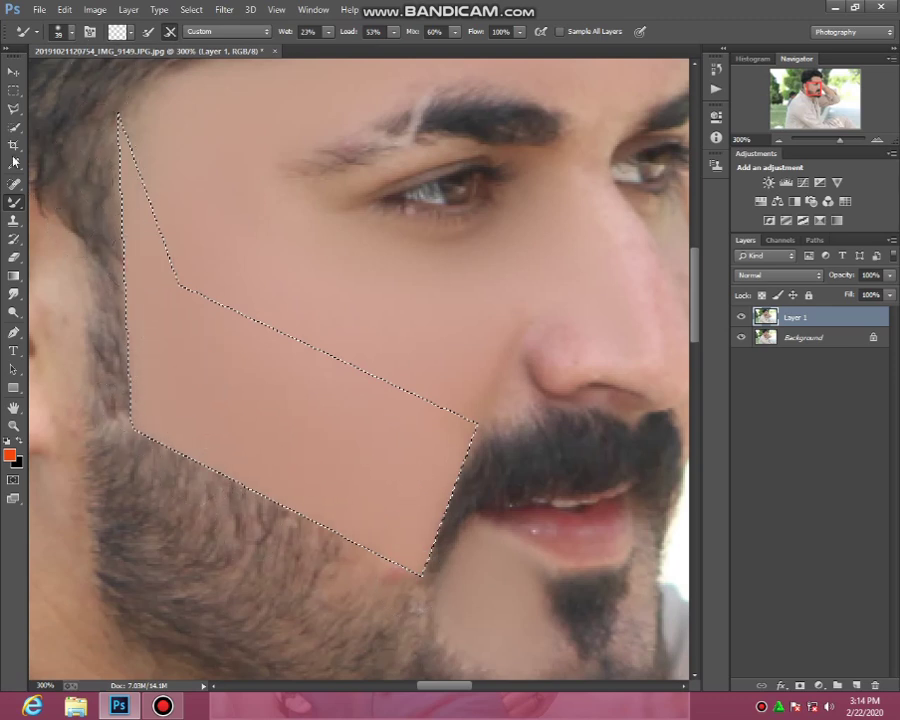
# Step: Deselect the cheek selection
pyautogui.click(13, 110)
pyautogui.rightClick(198, 140)
pyautogui.click(262, 147)
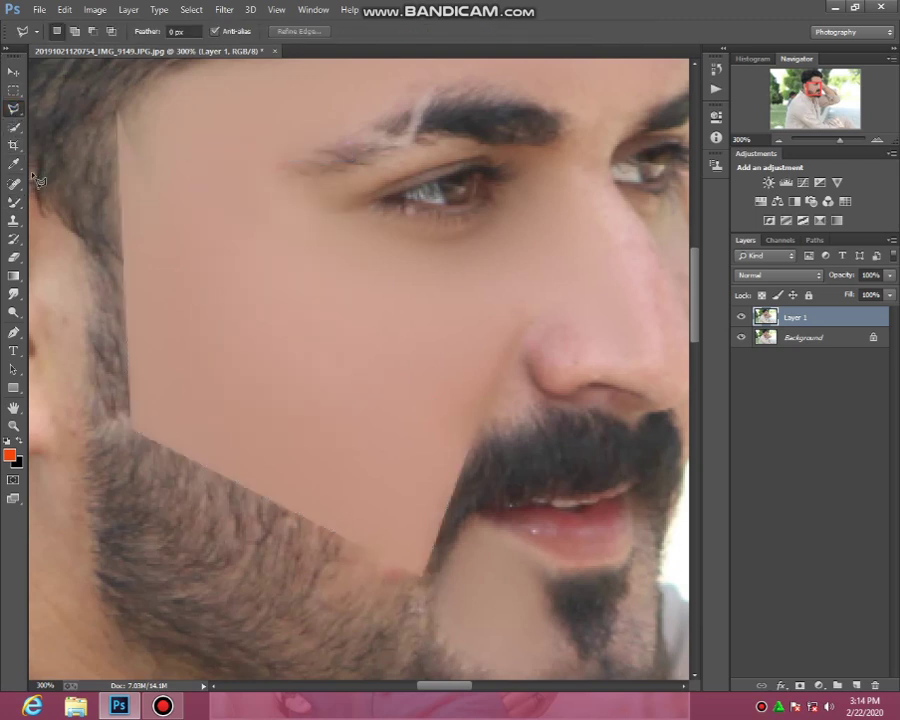
# Step: Blend the skin beside the nose, on the nose and at the nose tip
pyautogui.click(16, 201)
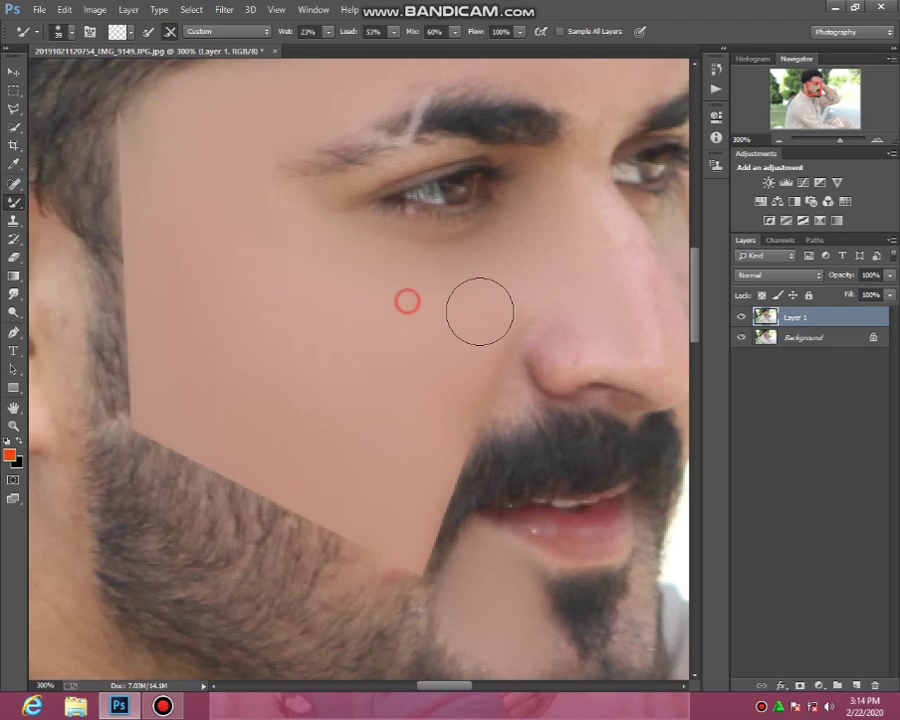
pyautogui.scroll(-2, 480, 300)
pyautogui.moveTo(485, 295)
pyautogui.mouseDown()
pyautogui.moveTo(490, 307)
pyautogui.moveTo(472, 321)
pyautogui.moveTo(548, 227)
pyautogui.mouseUp()
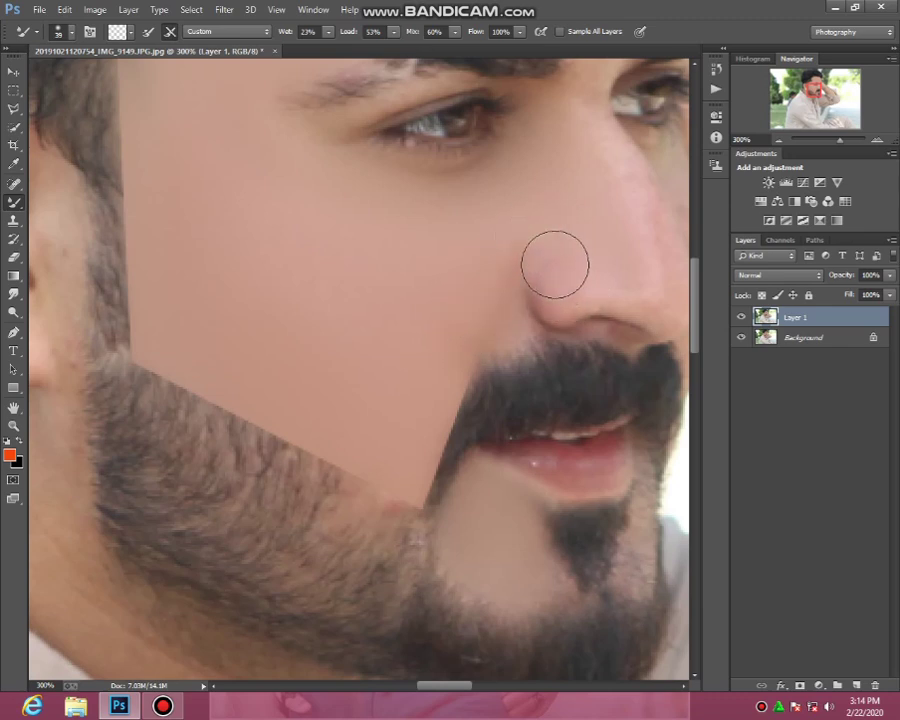
pyautogui.click(551, 271)
pyautogui.moveTo(615, 235); pyautogui.dragTo(629, 269)
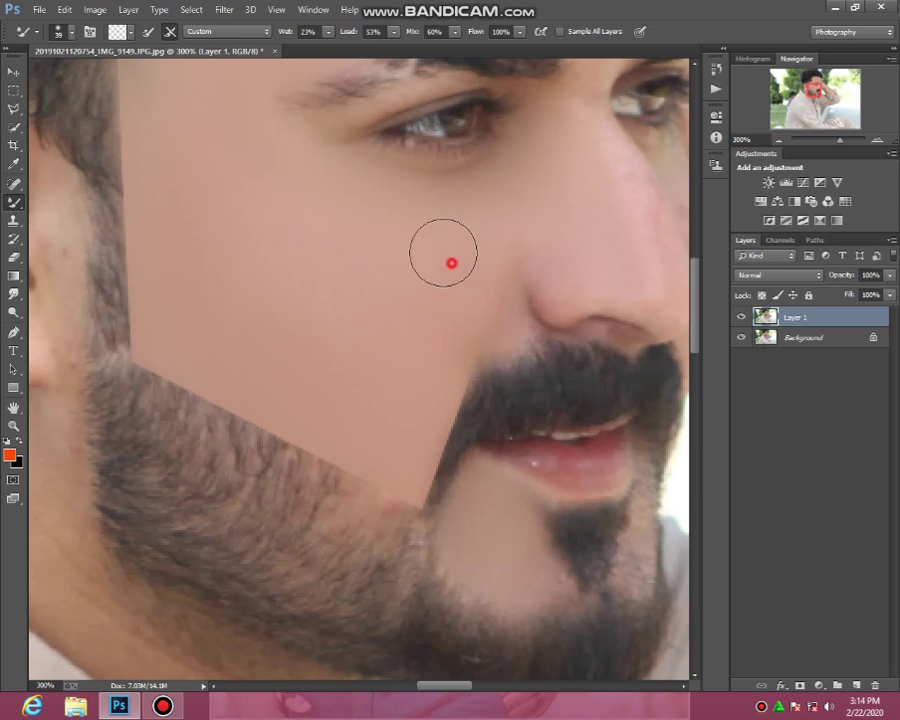
pyautogui.scroll(-2, 443, 252)
pyautogui.scroll(-2, 259, 309)
# Step: Draw a narrow Polygonal Lasso strip below the ear along the beard edge
pyautogui.scroll(3, 456, 690)
pyautogui.hscroll(-3, 456, 690)
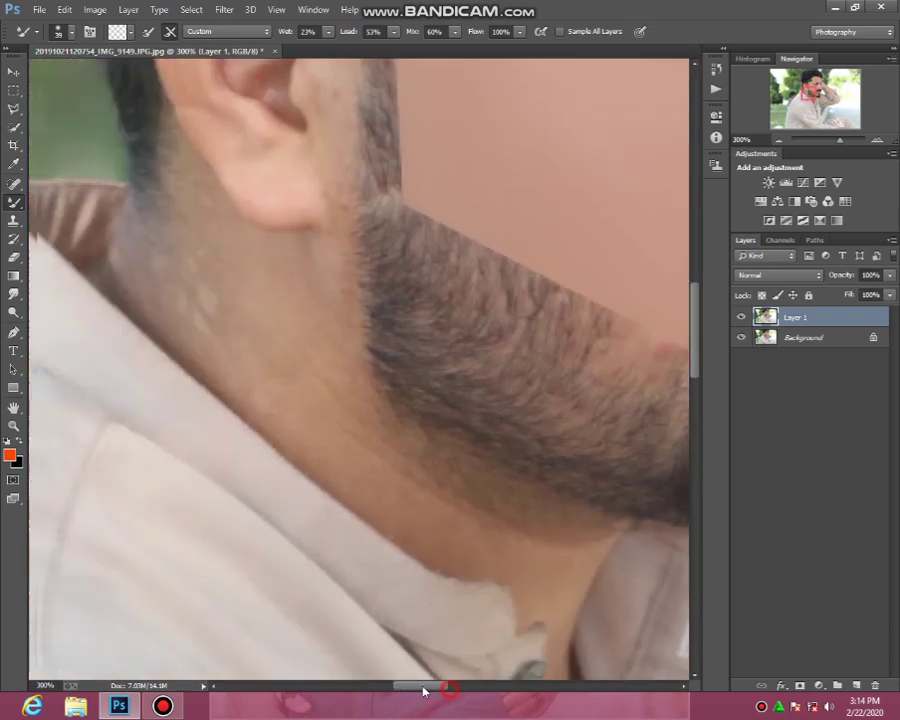
pyautogui.scroll(2, 386, 394)
pyautogui.scroll(1, 357, 368)
pyautogui.scroll(1, 357, 368)
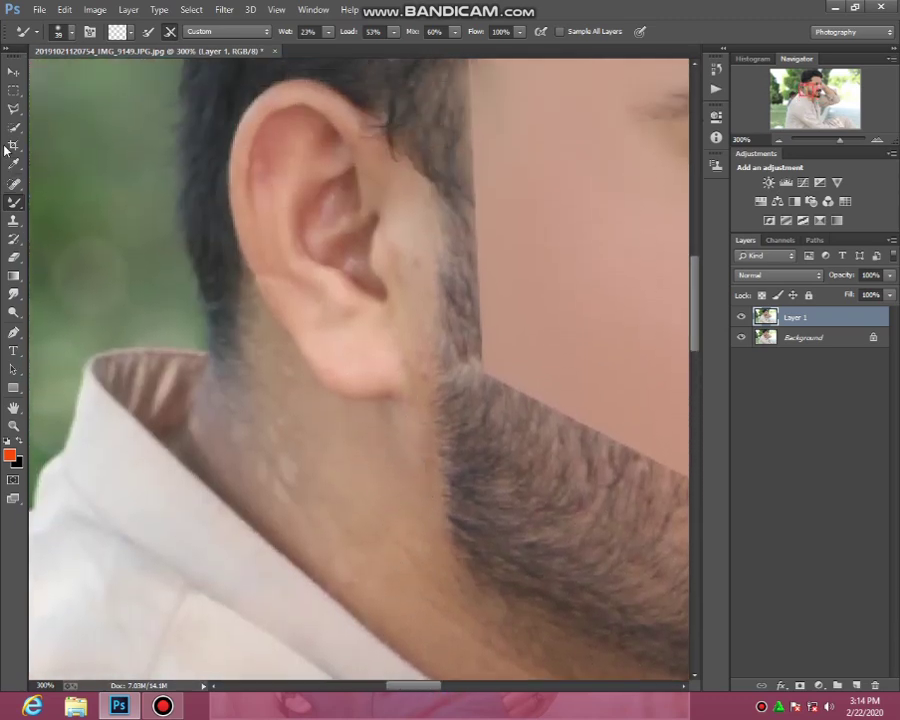
pyautogui.click(12, 108)
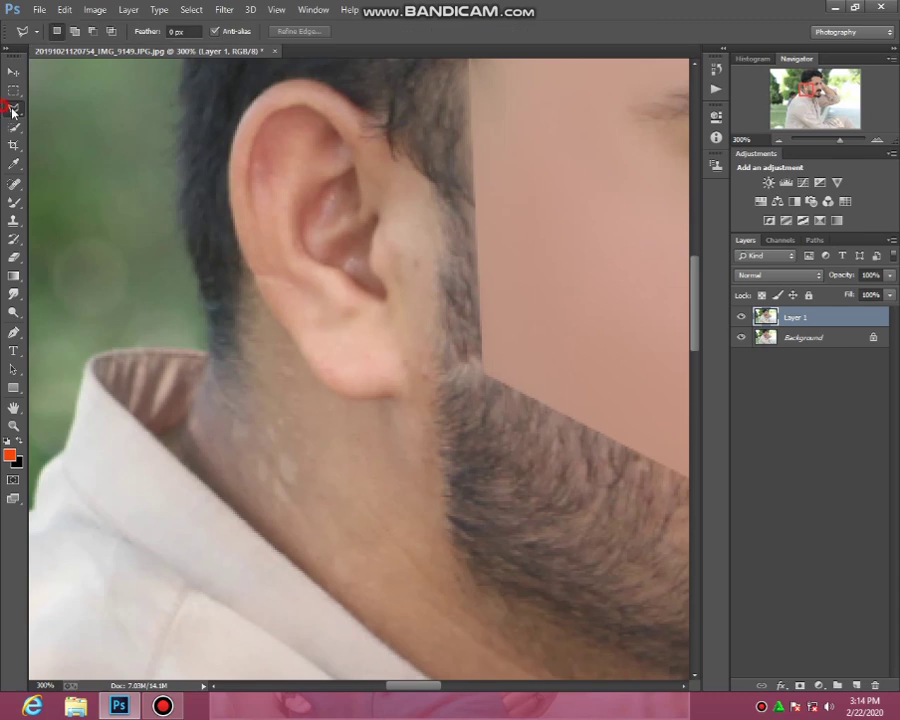
pyautogui.click(437, 193)
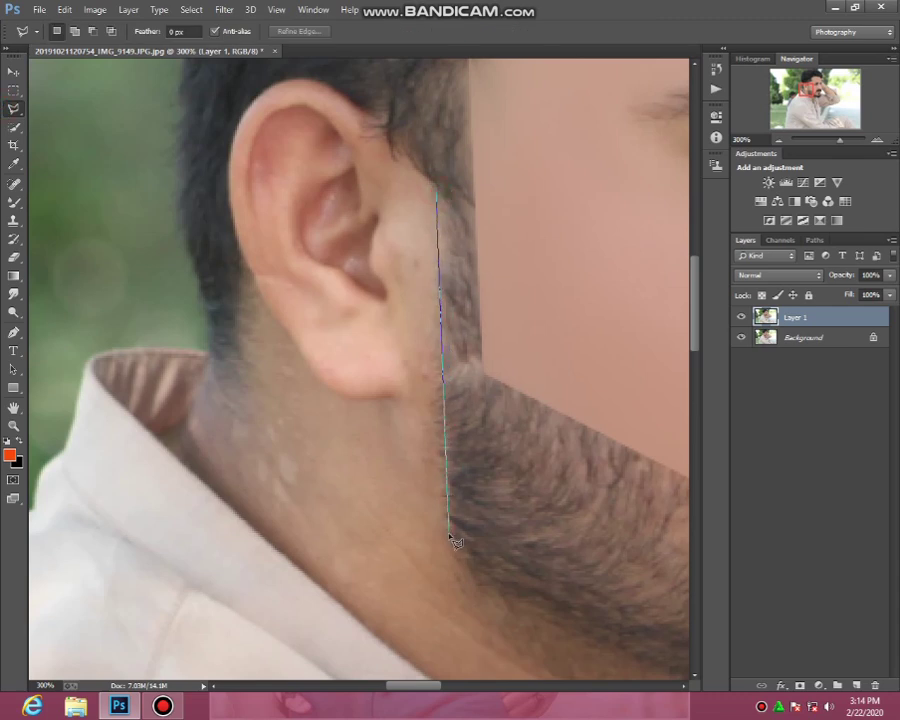
pyautogui.doubleClick(437, 195)
# Step: Blend the skin inside the strip below the ear with the Mixer Brush
pyautogui.scroll(-2, 418, 207)
pyautogui.click(16, 203)
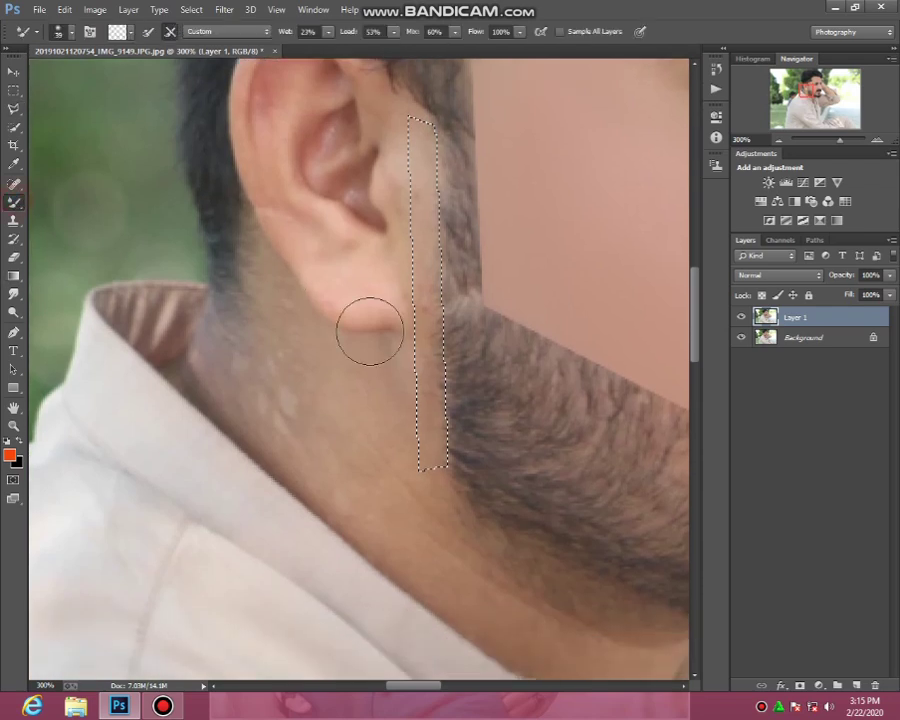
pyautogui.moveTo(381, 452); pyautogui.dragTo(379, 469)
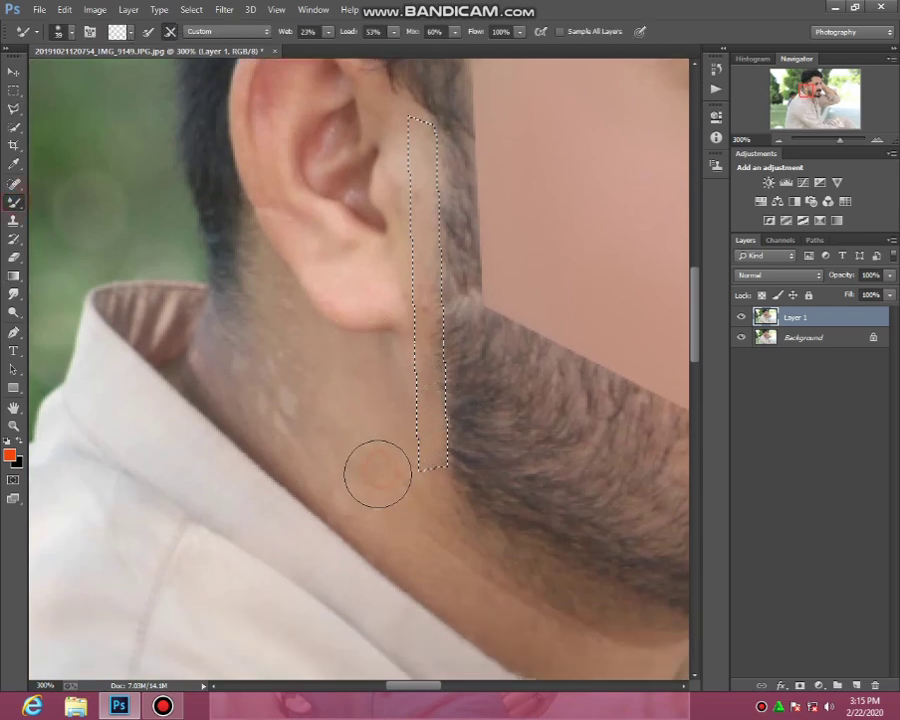
pyautogui.moveTo(402, 410); pyautogui.dragTo(459, 219)
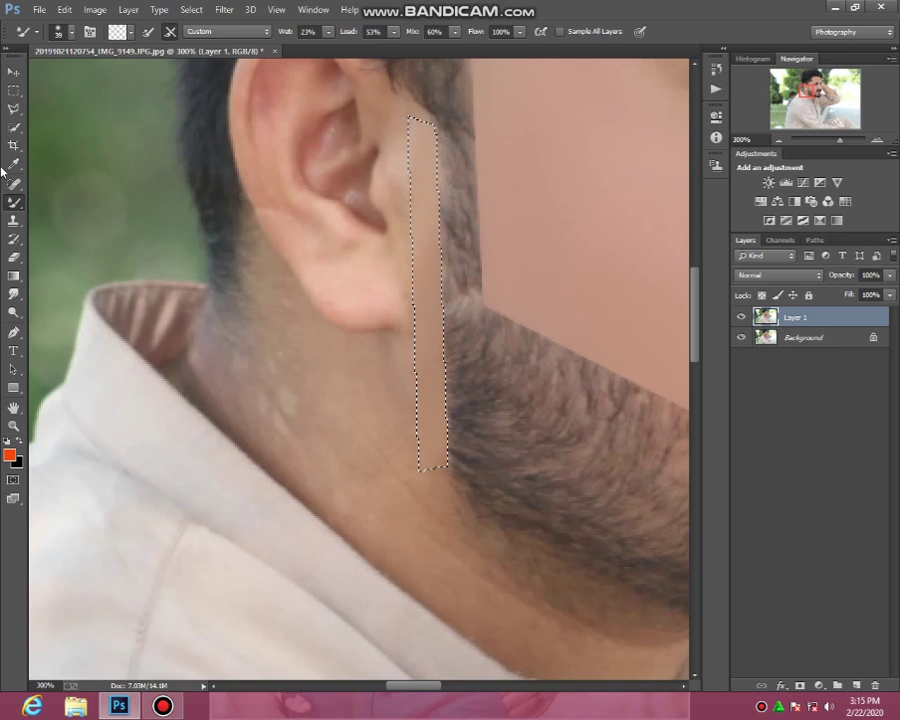
pyautogui.click(14, 110)
# Step: Deselect the strip below the ear
pyautogui.rightClick(285, 158)
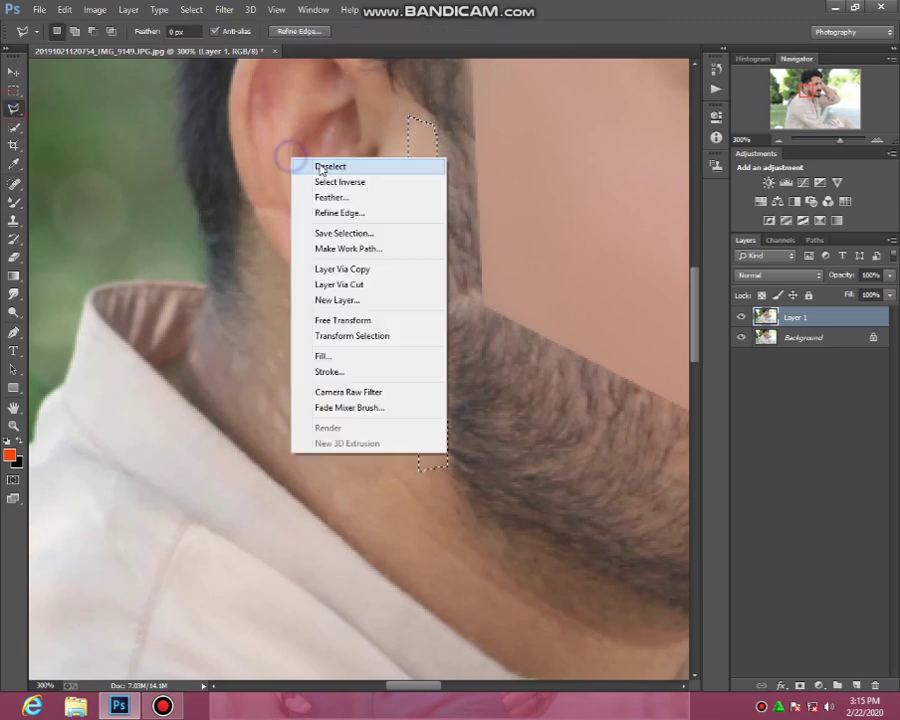
pyautogui.click(310, 165)
pyautogui.scroll(-2, 330, 230)
pyautogui.scroll(1, 337, 267)
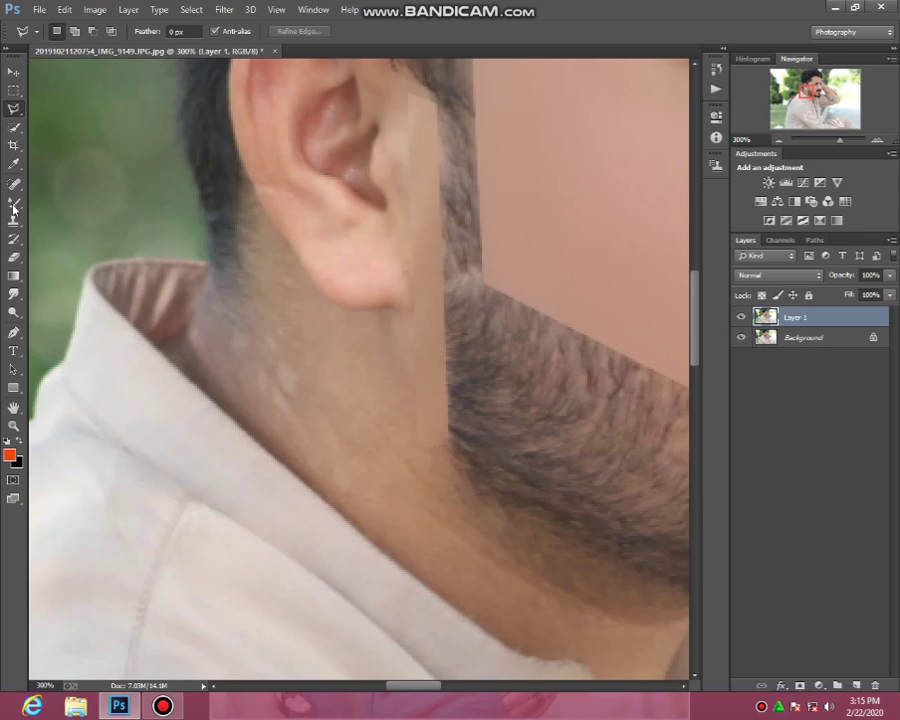
# Step: Resize the Mixer Brush to about 40 px and blend from the earlobe up the ear
pyautogui.click(14, 205)
pyautogui.rightClick(403, 130)
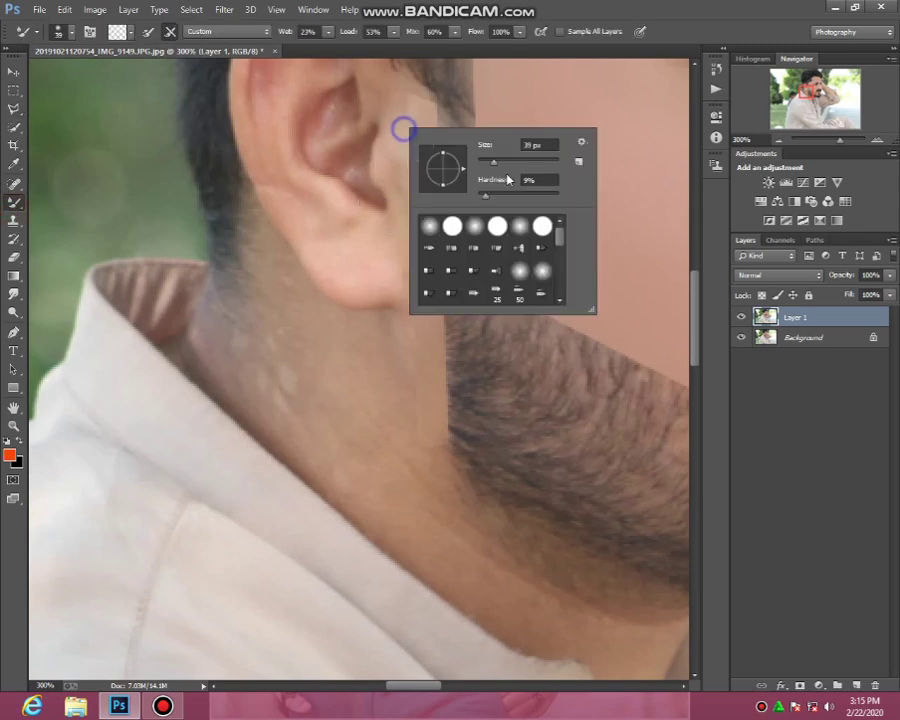
pyautogui.click(389, 113)
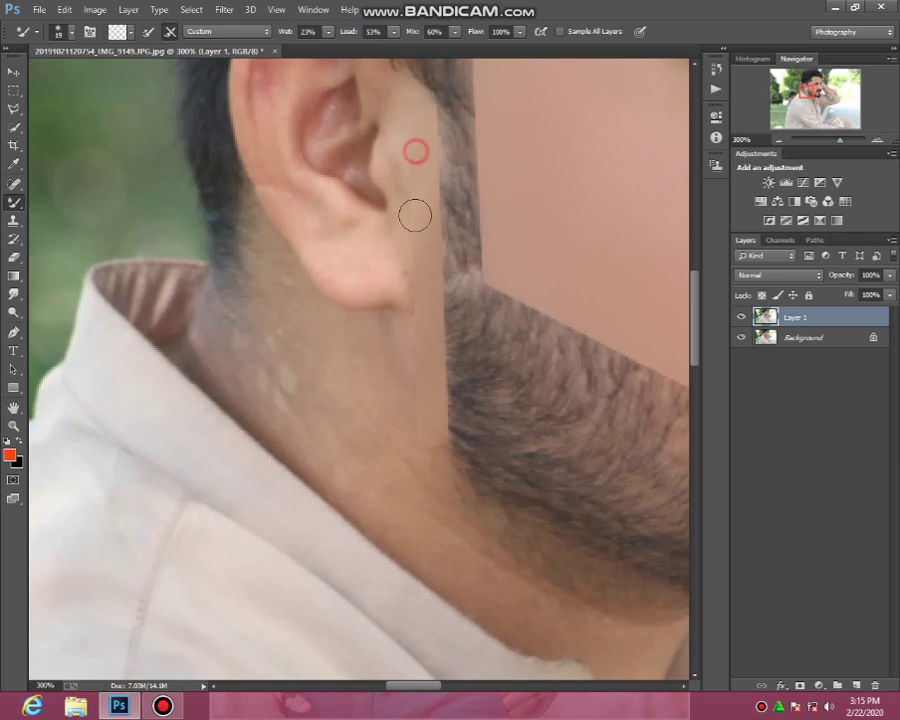
pyautogui.rightClick(396, 271)
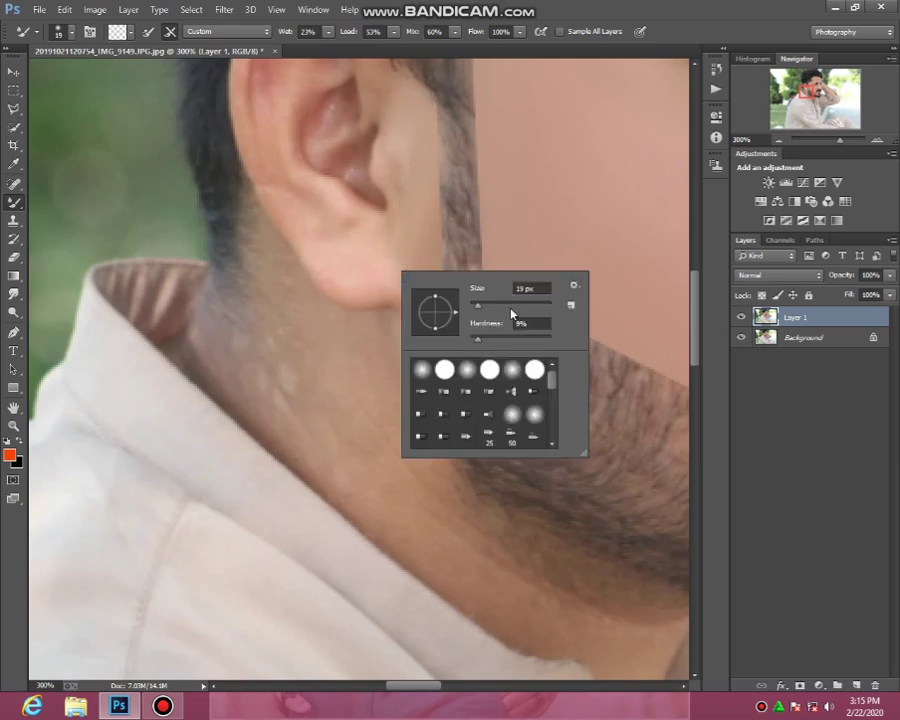
pyautogui.click(510, 304)
pyautogui.press('[')
pyautogui.press('[')
pyautogui.press('[')
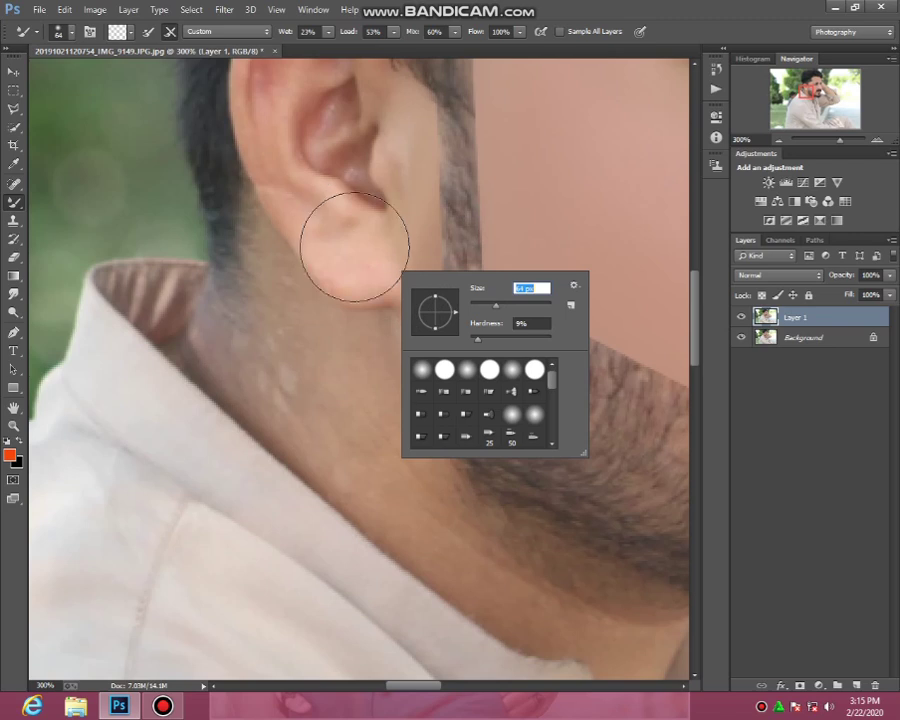
pyautogui.moveTo(372, 240)
pyautogui.mouseDown()
pyautogui.moveTo(321, 235)
pyautogui.moveTo(268, 147)
pyautogui.moveTo(269, 157)
pyautogui.moveTo(273, 135)
pyautogui.moveTo(318, 175)
pyautogui.mouseUp()
# Step: Smooth the neck skin below the earlobe down toward the beard and collar
pyautogui.scroll(-2, 357, 294)
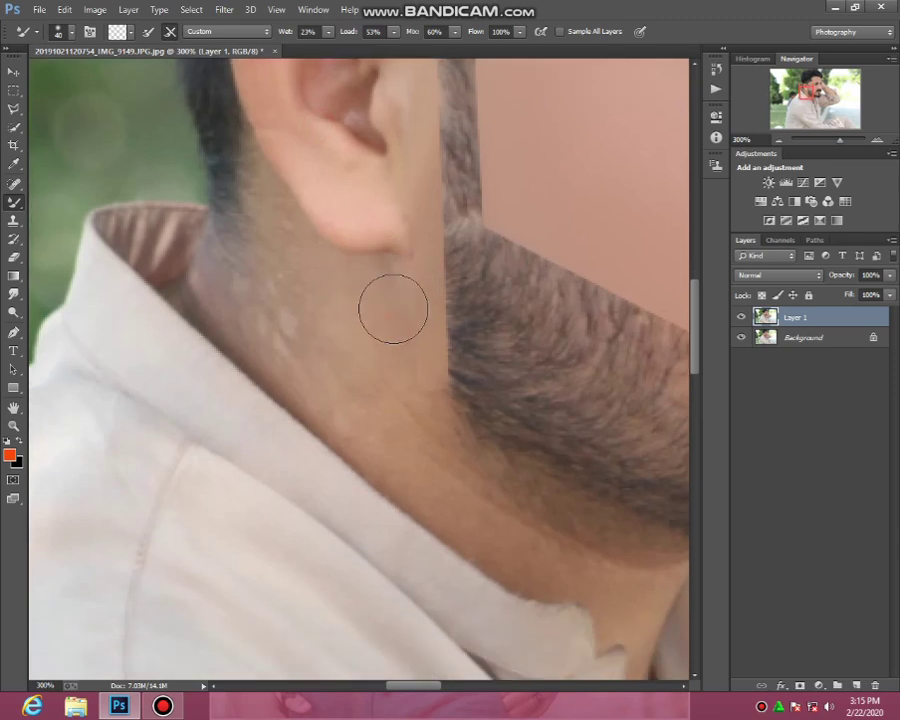
pyautogui.moveTo(380, 302); pyautogui.dragTo(298, 272)
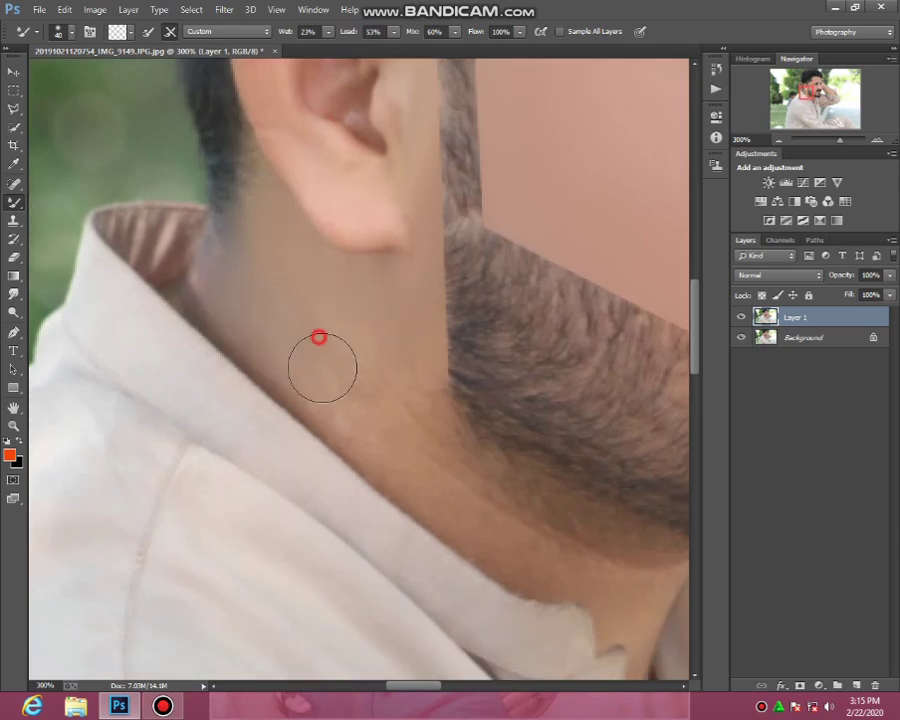
pyautogui.moveTo(322, 368)
pyautogui.mouseDown()
pyautogui.moveTo(361, 386)
pyautogui.moveTo(396, 360)
pyautogui.mouseUp()
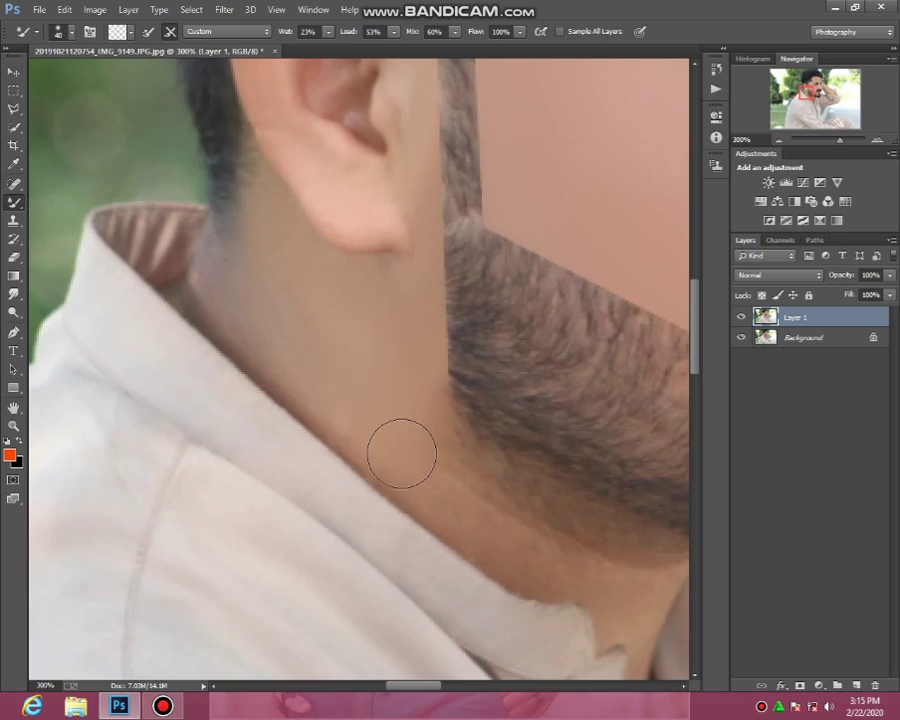
pyautogui.moveTo(346, 427)
pyautogui.mouseDown()
pyautogui.moveTo(269, 301)
pyautogui.moveTo(305, 264)
pyautogui.moveTo(386, 390)
pyautogui.mouseUp()
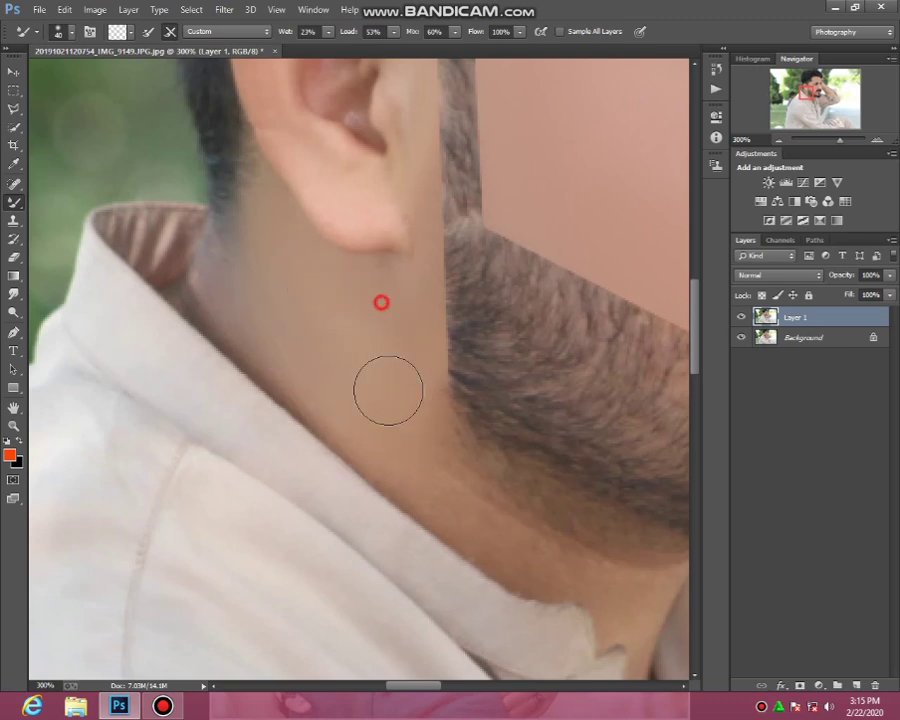
pyautogui.scroll(-2, 409, 440)
pyautogui.scroll(-2, 409, 440)
pyautogui.moveTo(397, 692); pyautogui.dragTo(414, 692)
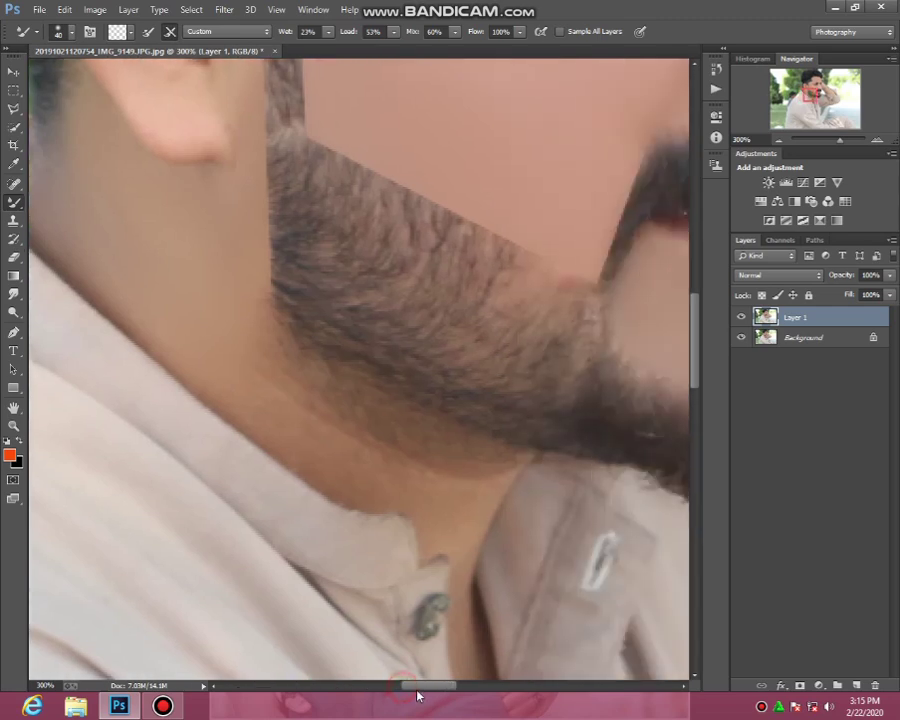
pyautogui.scroll(-2, 330, 400)
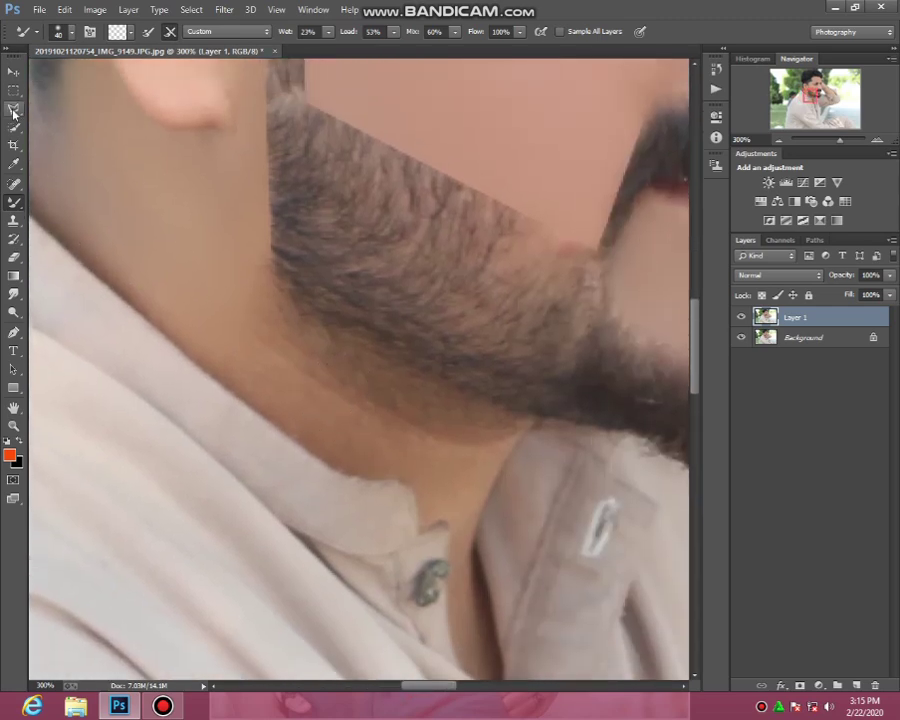
# Step: Select the neck strip under the beard with the Polygonal Lasso
pyautogui.click(13, 109)
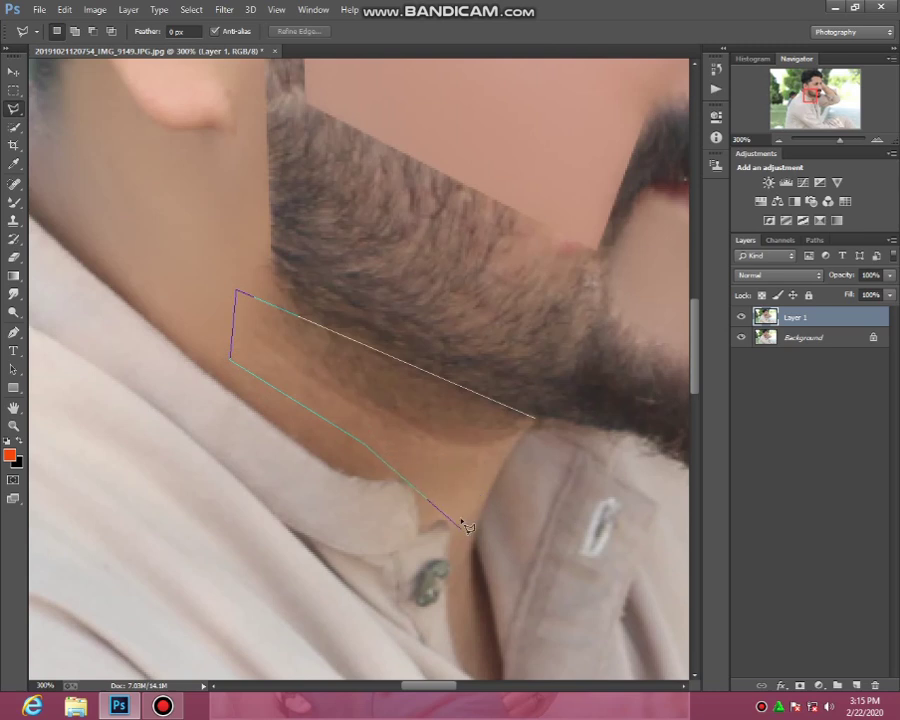
pyautogui.click(534, 421)
pyautogui.scroll(-2, 492, 424)
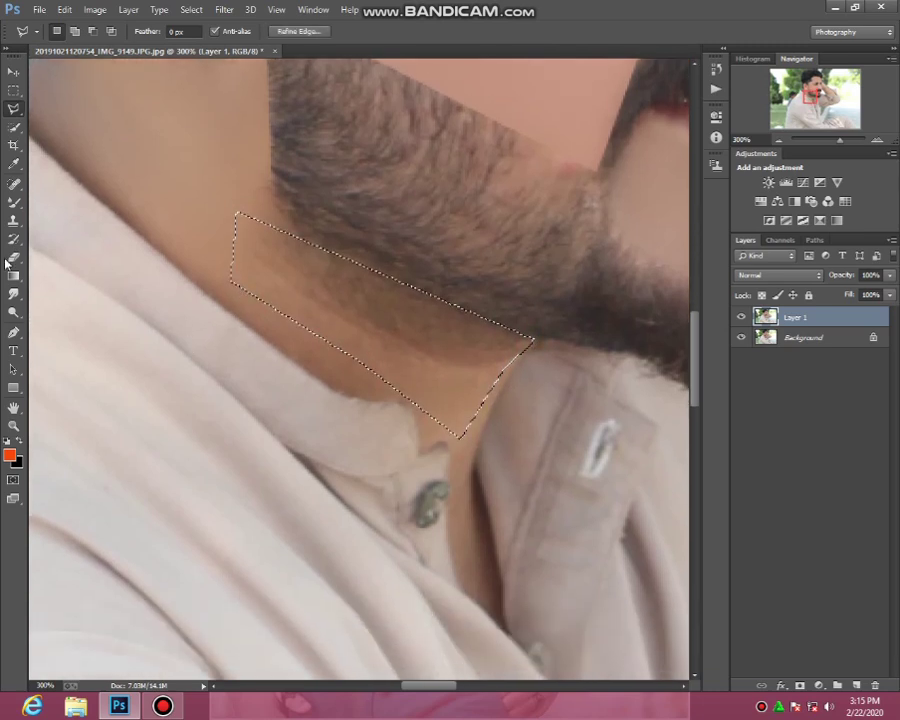
# Step: Mixer-brush the skin inside the neck selection until it is smooth
pyautogui.click(7, 217)
pyautogui.click(11, 203)
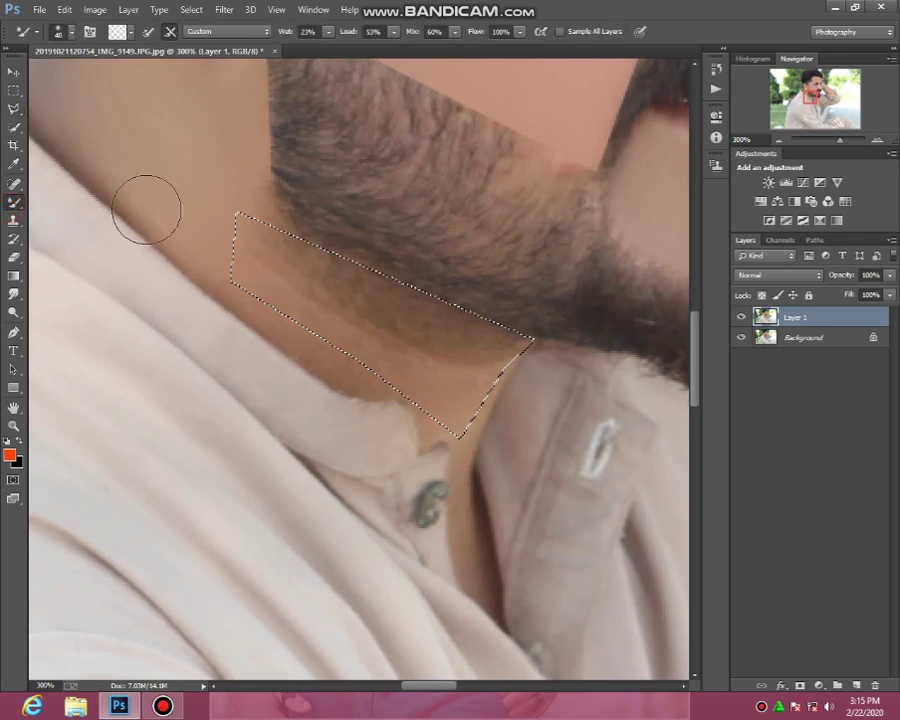
pyautogui.keyDown('alt'); pyautogui.click(179, 217); pyautogui.keyUp('alt')
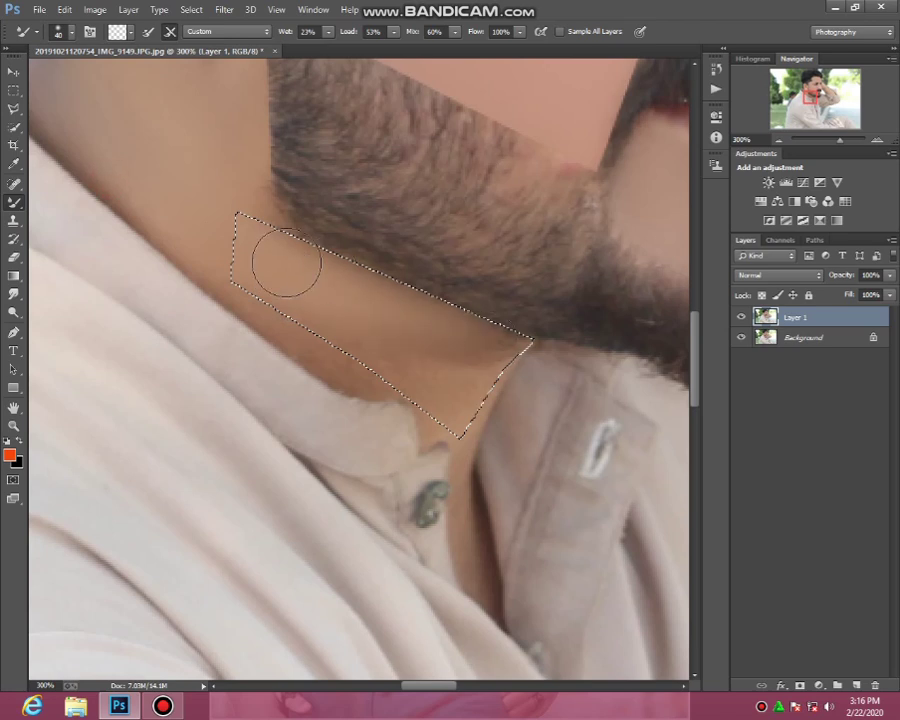
pyautogui.moveTo(286, 262); pyautogui.dragTo(498, 340)
pyautogui.moveTo(266, 245); pyautogui.dragTo(540, 365)
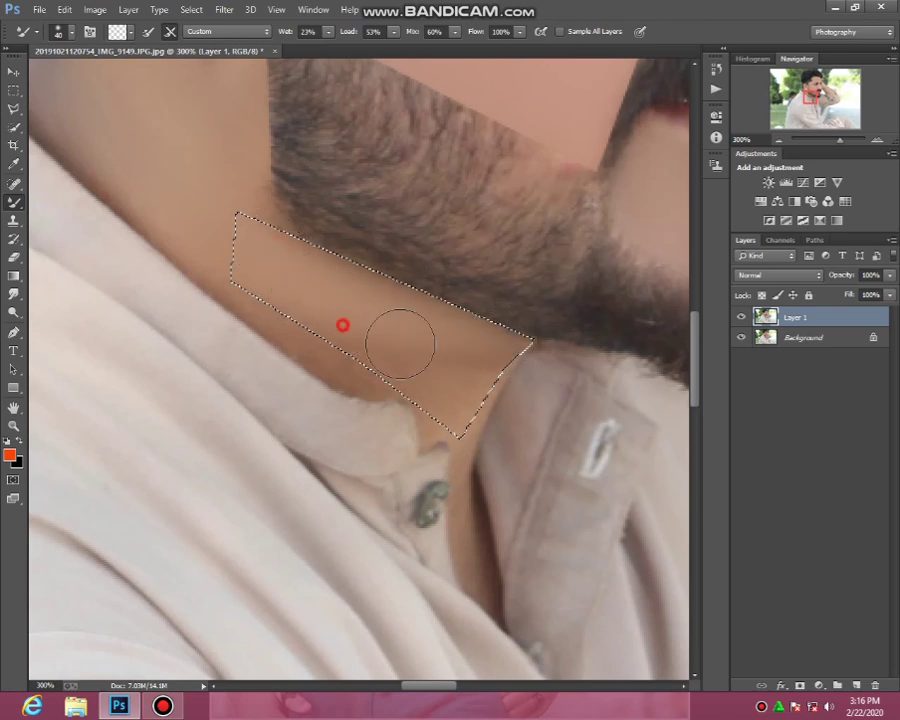
pyautogui.keyDown('alt'); pyautogui.click(219, 243); pyautogui.keyUp('alt')
pyautogui.moveTo(368, 320); pyautogui.dragTo(524, 375)
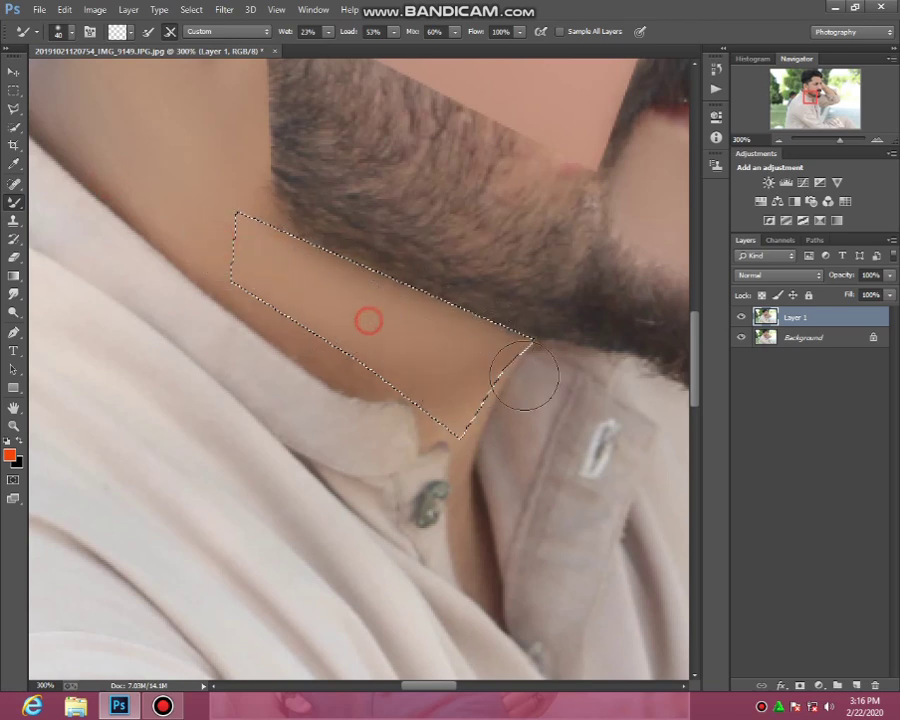
pyautogui.moveTo(419, 352); pyautogui.dragTo(500, 331)
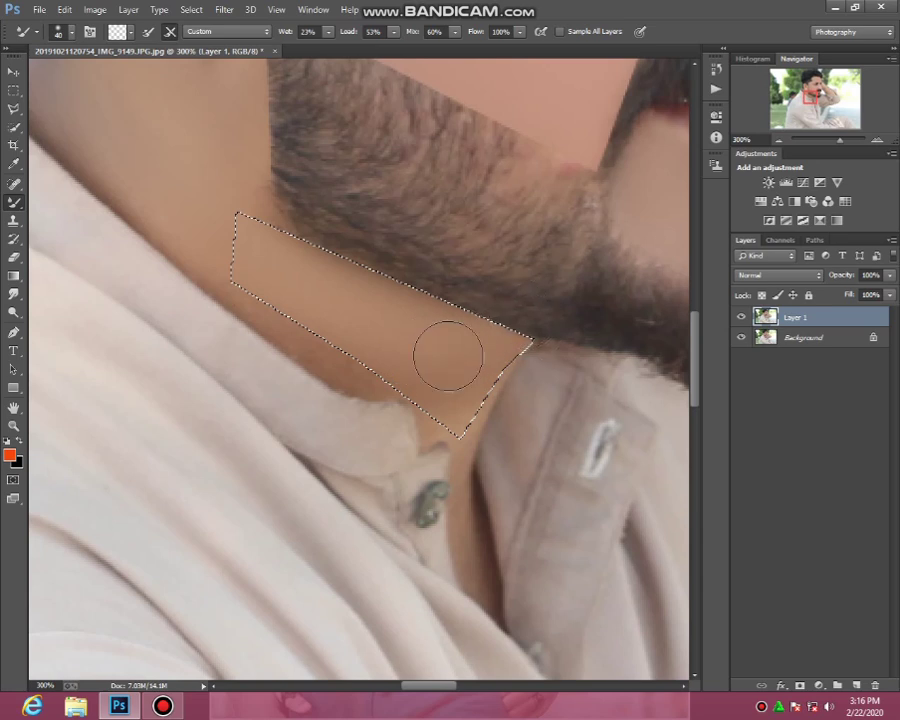
pyautogui.moveTo(385, 268)
pyautogui.mouseDown()
pyautogui.moveTo(368, 290)
pyautogui.moveTo(380, 320)
pyautogui.moveTo(258, 204)
pyautogui.moveTo(285, 253)
pyautogui.moveTo(357, 313)
pyautogui.mouseUp()
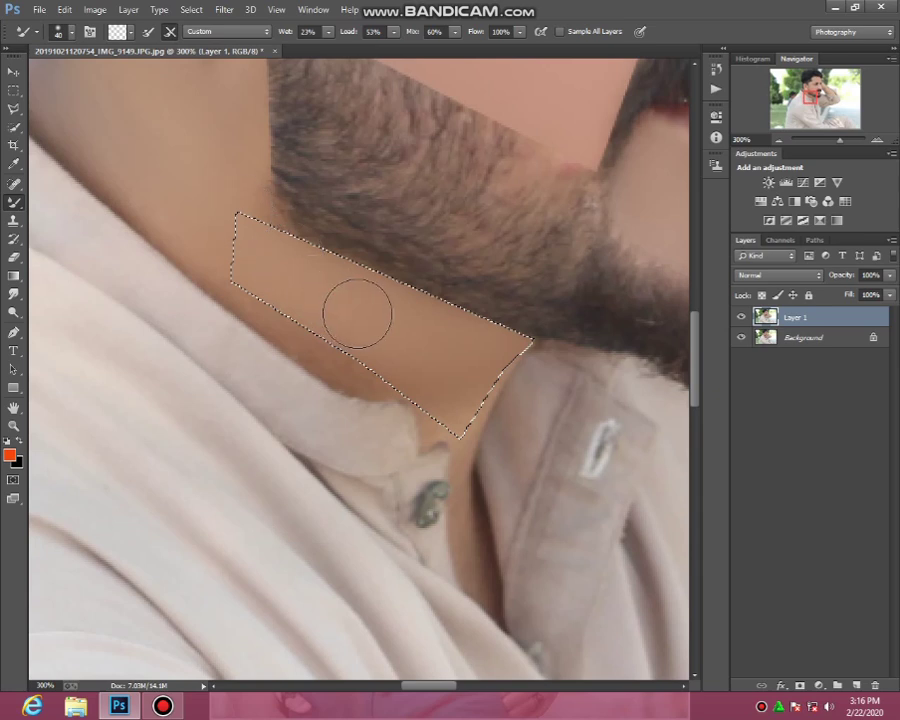
pyautogui.moveTo(469, 420)
pyautogui.mouseDown()
pyautogui.moveTo(352, 330)
pyautogui.moveTo(130, 190)
pyautogui.mouseUp()
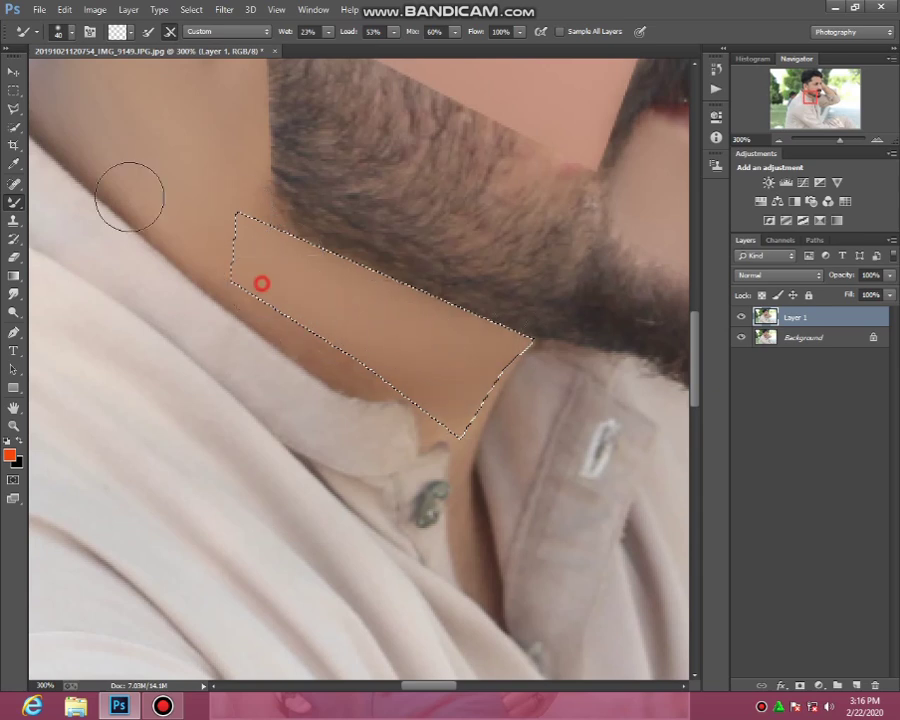
pyautogui.click(13, 110)
# Step: Invert the neck selection and set up the Clone Stamp with a 58 px soft brush
pyautogui.rightClick(144, 147)
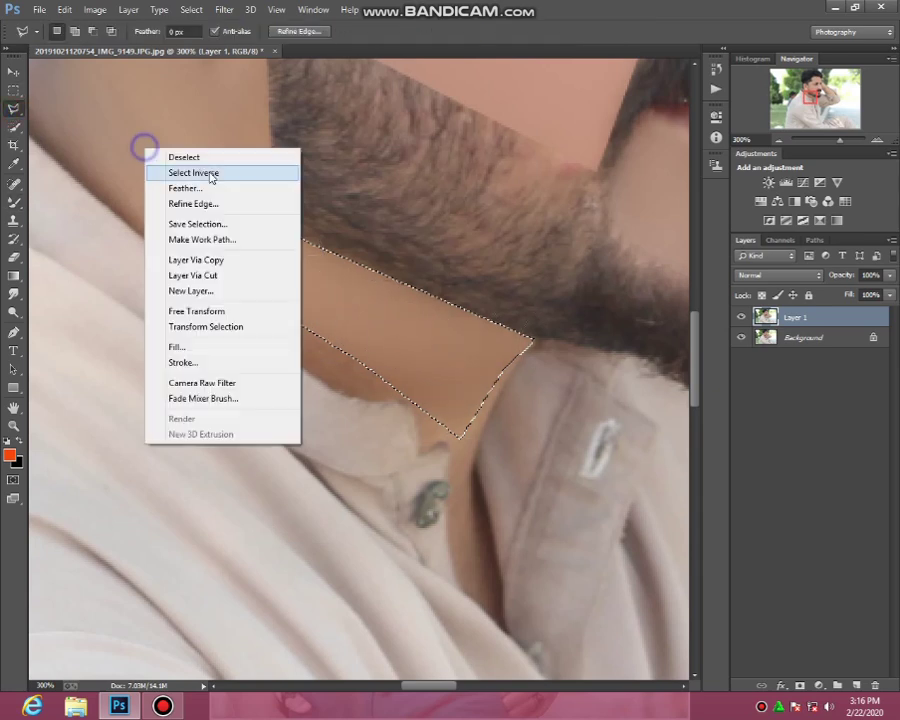
pyautogui.click(211, 174)
pyautogui.scroll(1, 107, 192)
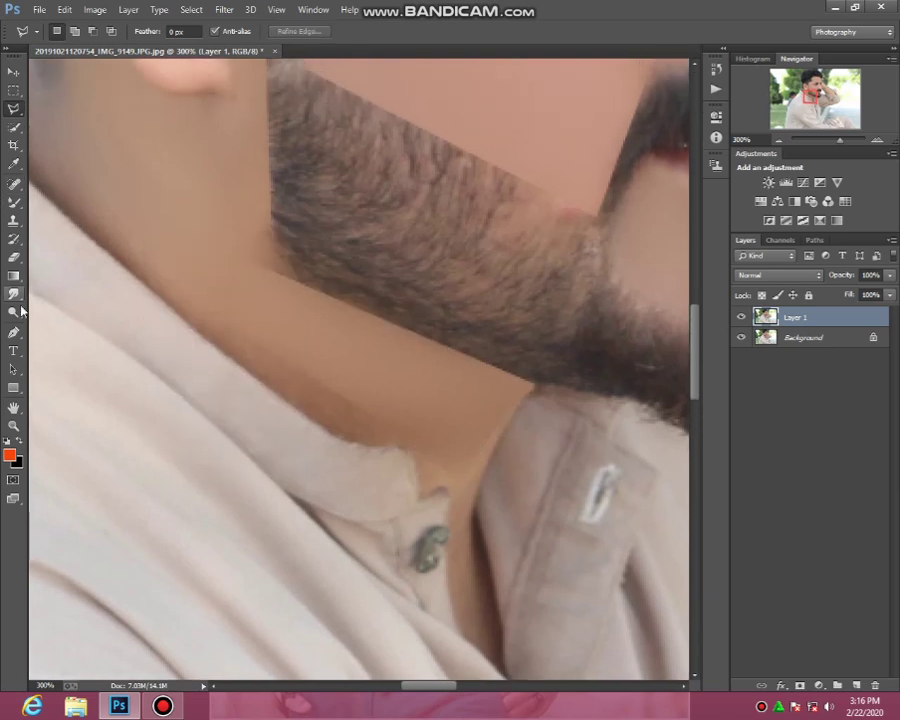
pyautogui.click(14, 220)
pyautogui.scroll(-1, 145, 240)
pyautogui.rightClick(124, 254)
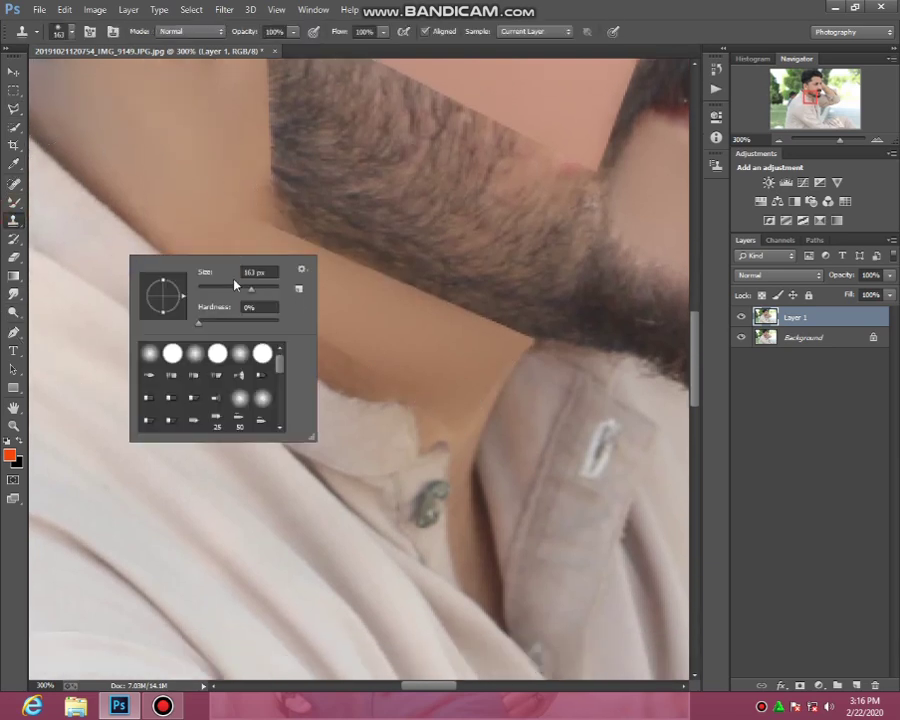
pyautogui.moveTo(238, 287); pyautogui.dragTo(200, 174)
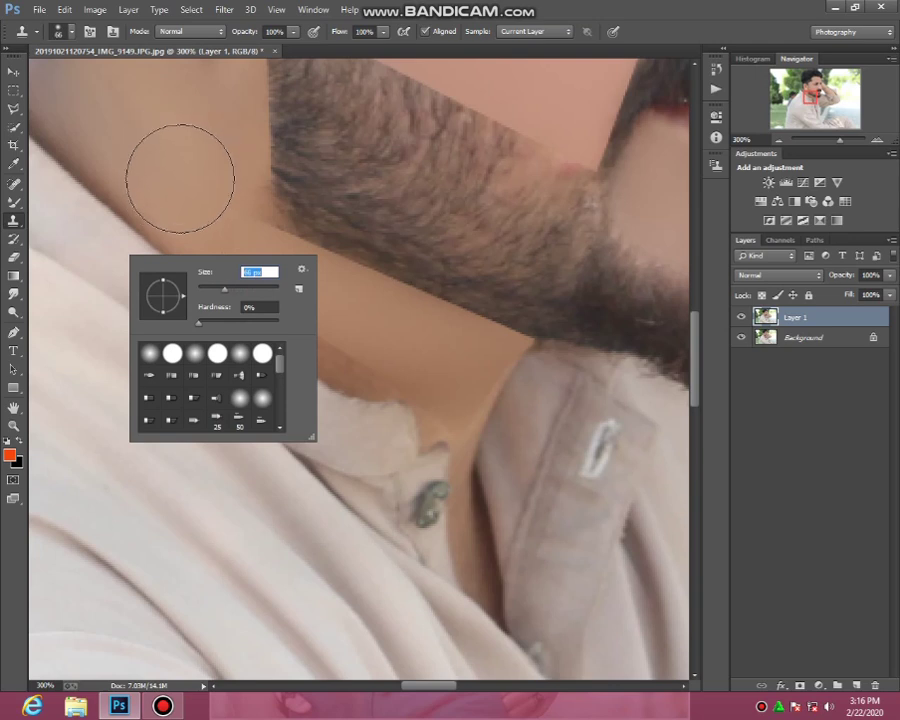
# Step: Attempt cloning on the neck twice, dismissing each 'no source point' error with OK
pyautogui.click(200, 174)
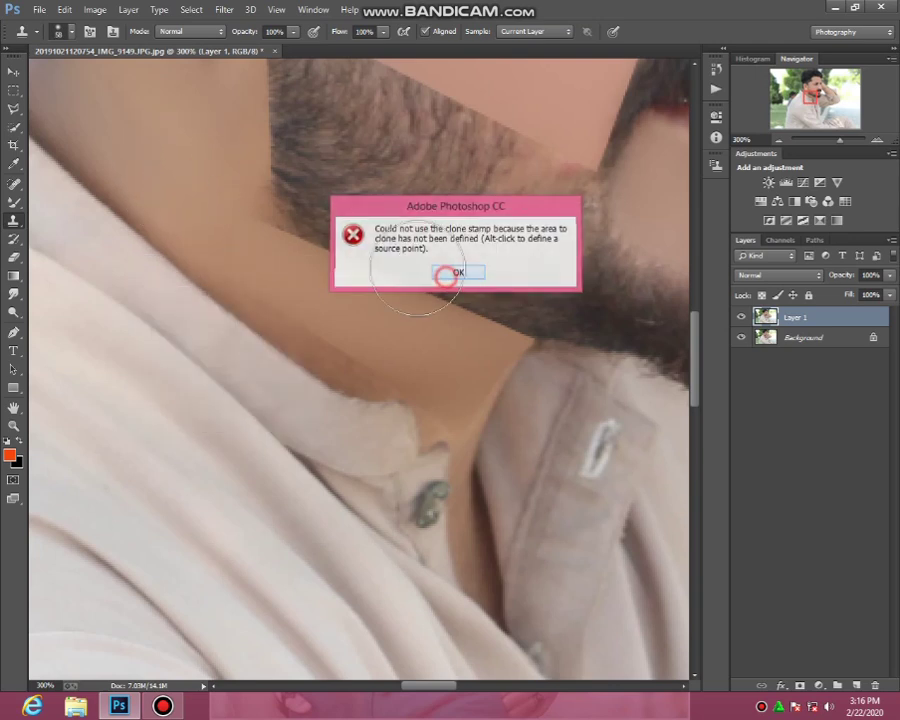
pyautogui.click(438, 277)
pyautogui.scroll(-2, 210, 160)
pyautogui.scroll(3, 205, 203)
pyautogui.click(206, 204)
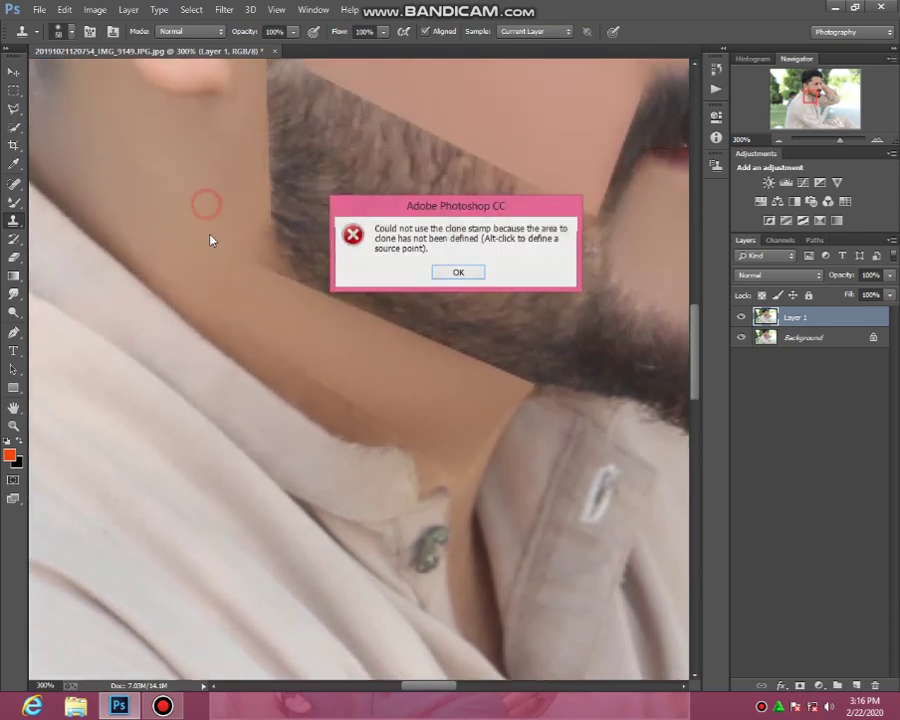
pyautogui.click(439, 272)
# Step: Merge Layer 1 into a single Background layer and fit the photo on screen
pyautogui.rightClick(824, 340)
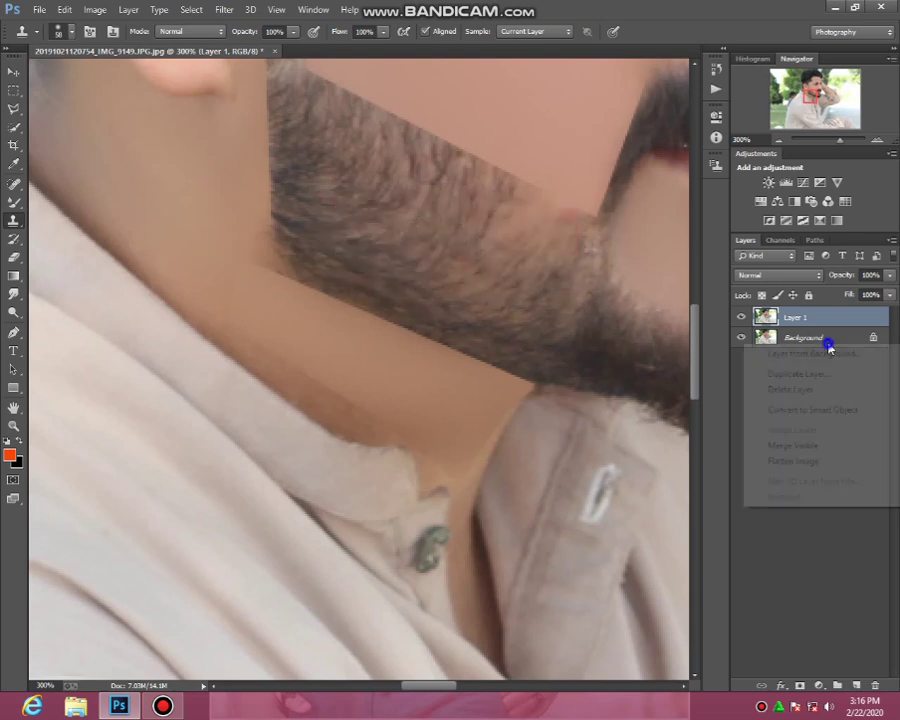
pyautogui.click(803, 444)
pyautogui.press('z')
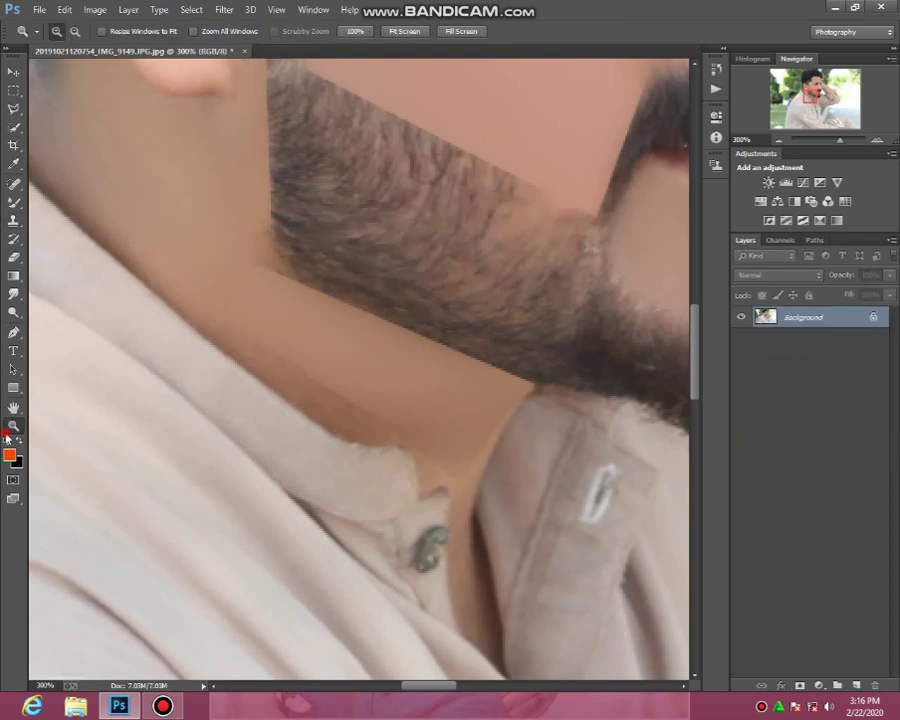
pyautogui.rightClick(172, 318)
pyautogui.click(234, 328)
# Step: Inspect the face at 200%, fit the photo back, and launch the Camera Raw Filter
pyautogui.click(318, 288)
pyautogui.click(366, 272)
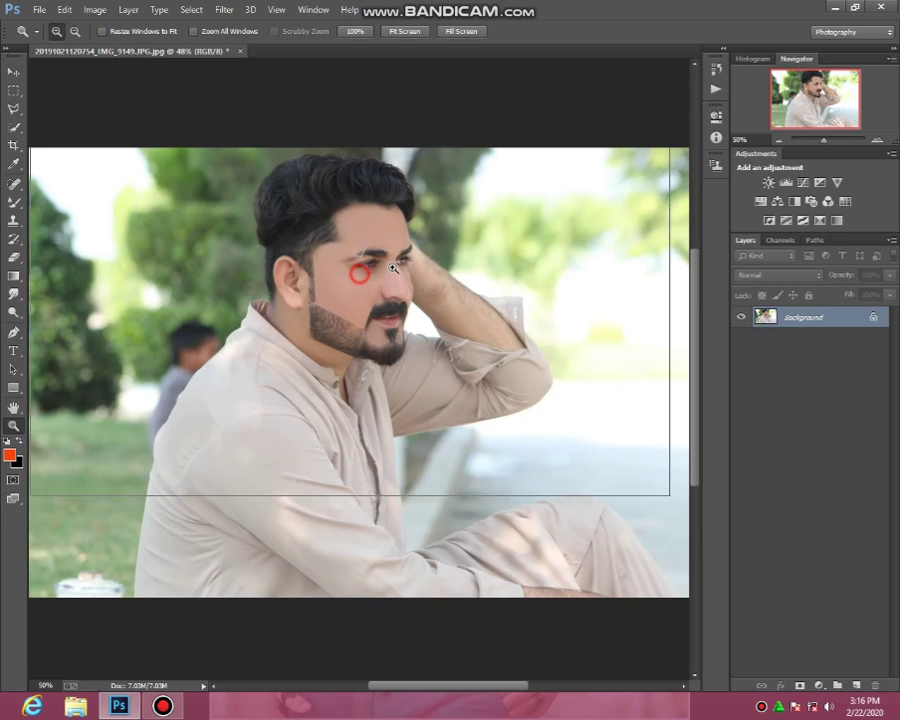
pyautogui.click(283, 320)
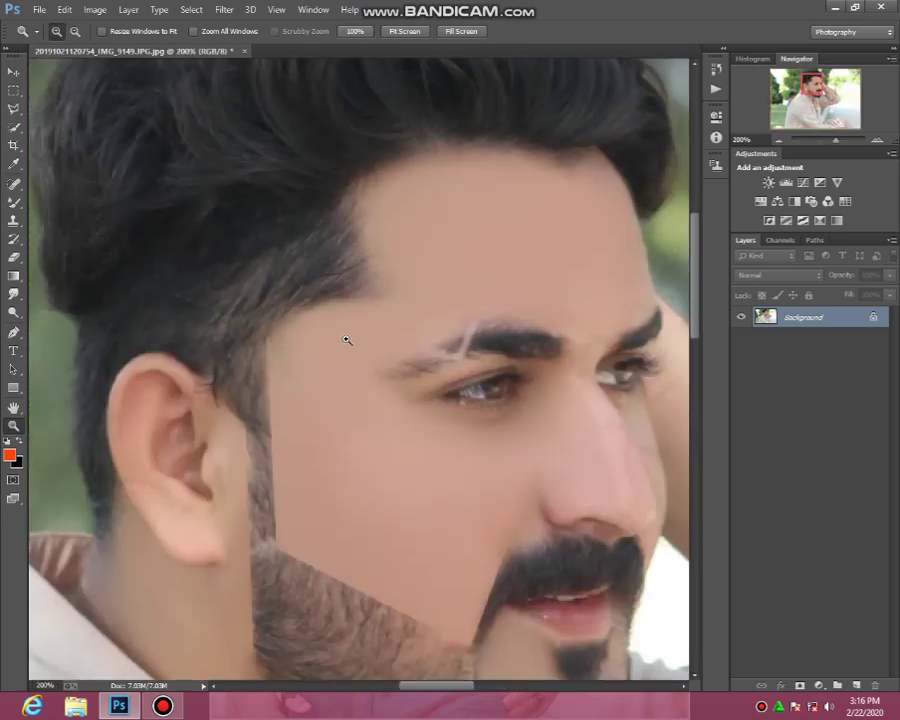
pyautogui.rightClick(357, 337)
pyautogui.click(383, 346)
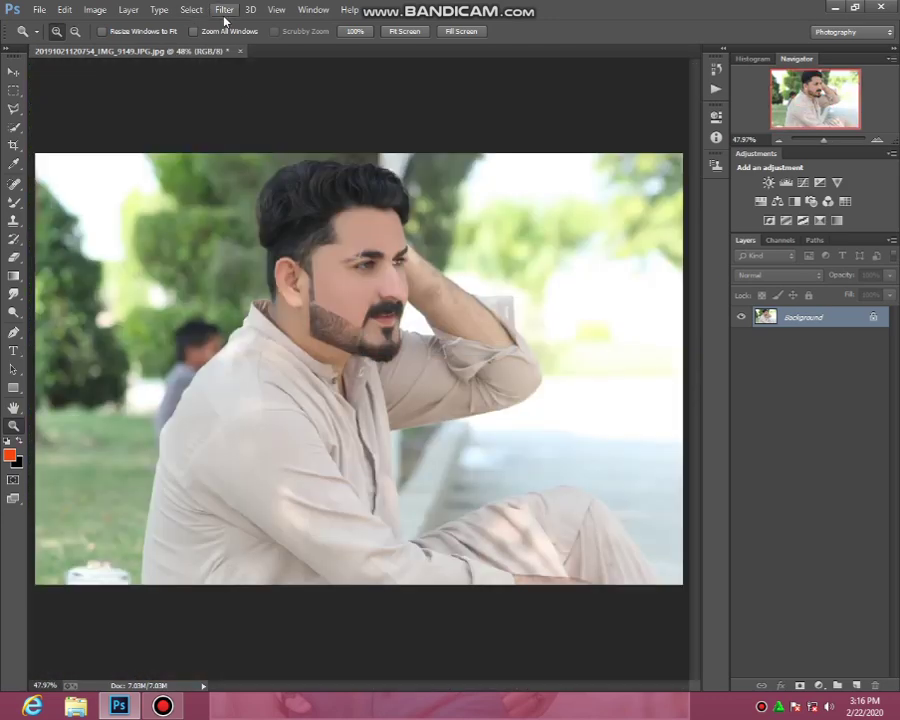
pyautogui.click(225, 12)
pyautogui.click(252, 92)
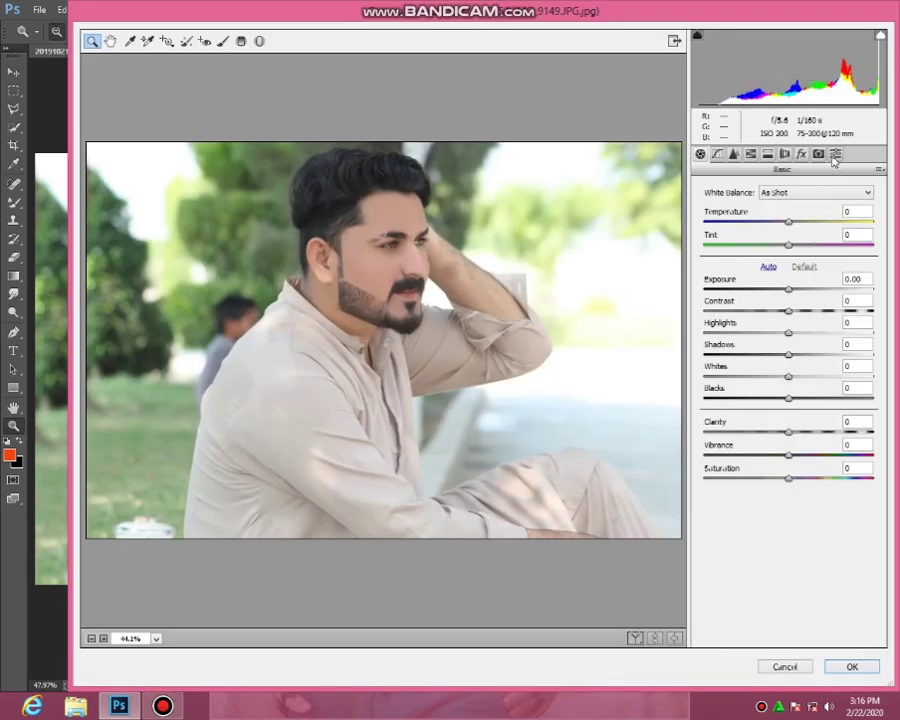
# Step: Compare Camera Raw presets 10, 2, 3, 4 and 5, then apply the green preset 1
pyautogui.click(835, 154)
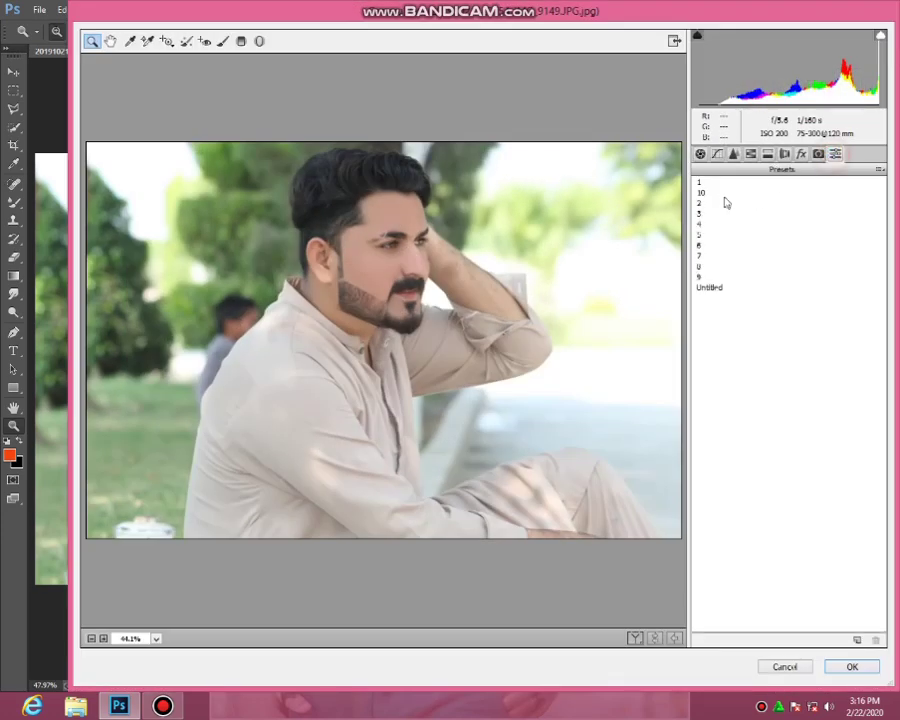
pyautogui.click(720, 183)
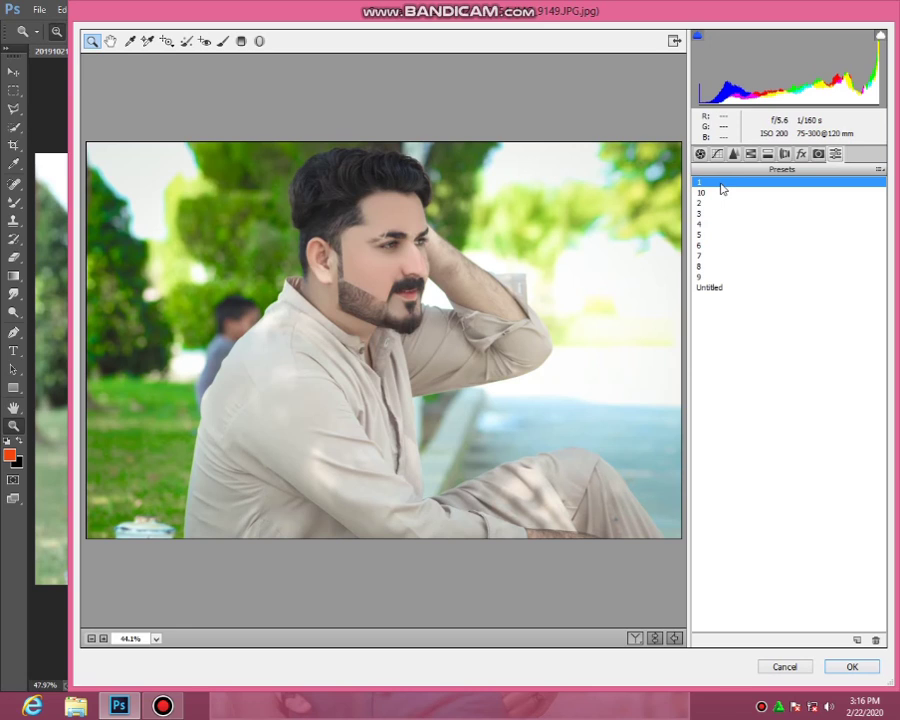
pyautogui.click(704, 192)
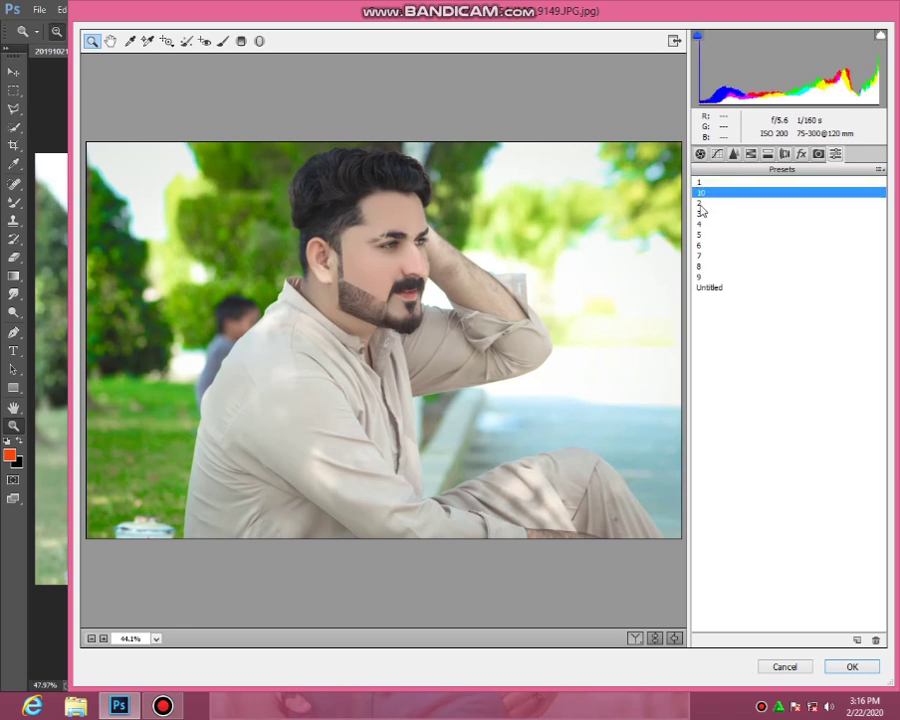
pyautogui.click(703, 203)
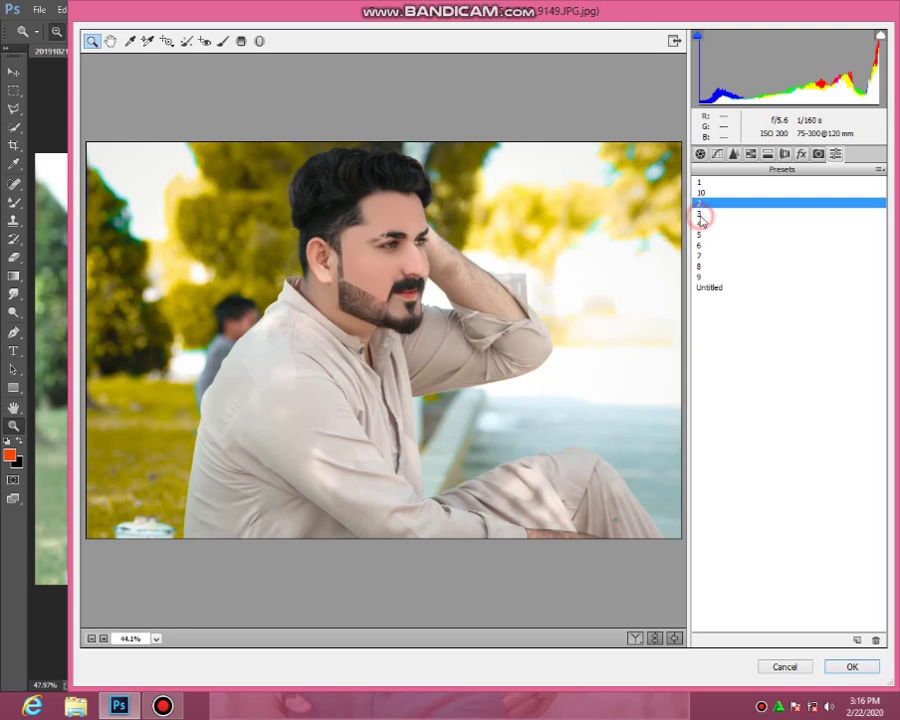
pyautogui.click(702, 214)
pyautogui.click(702, 225)
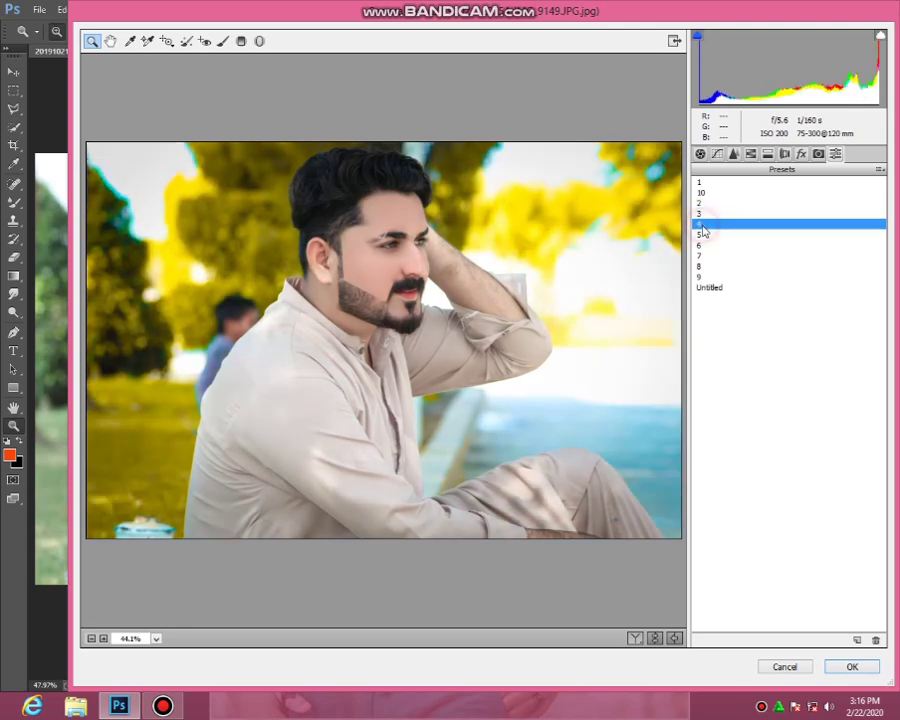
pyautogui.click(702, 236)
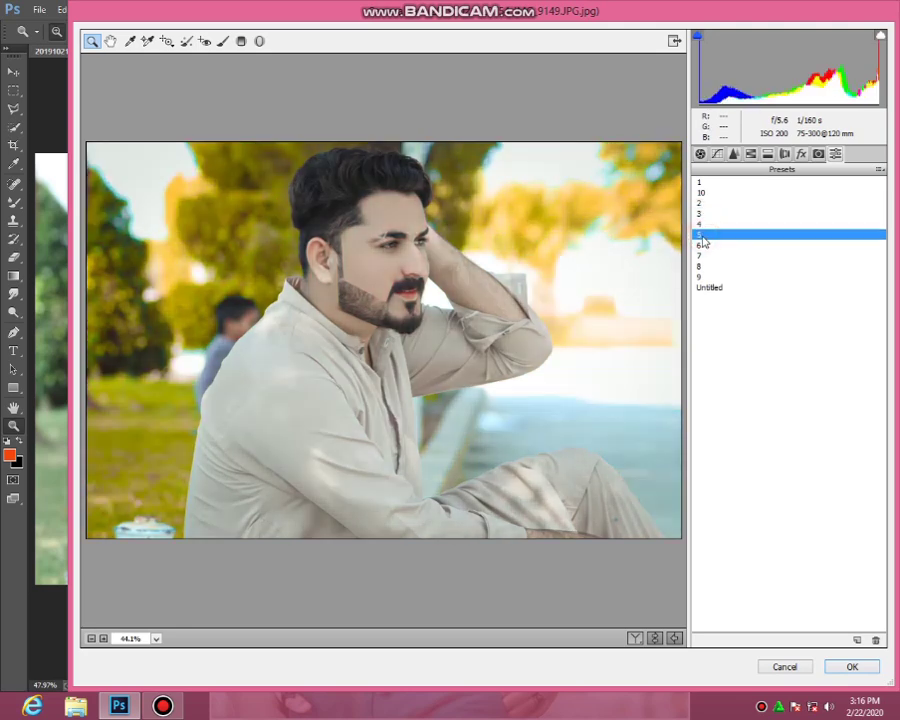
pyautogui.click(710, 203)
pyautogui.click(717, 190)
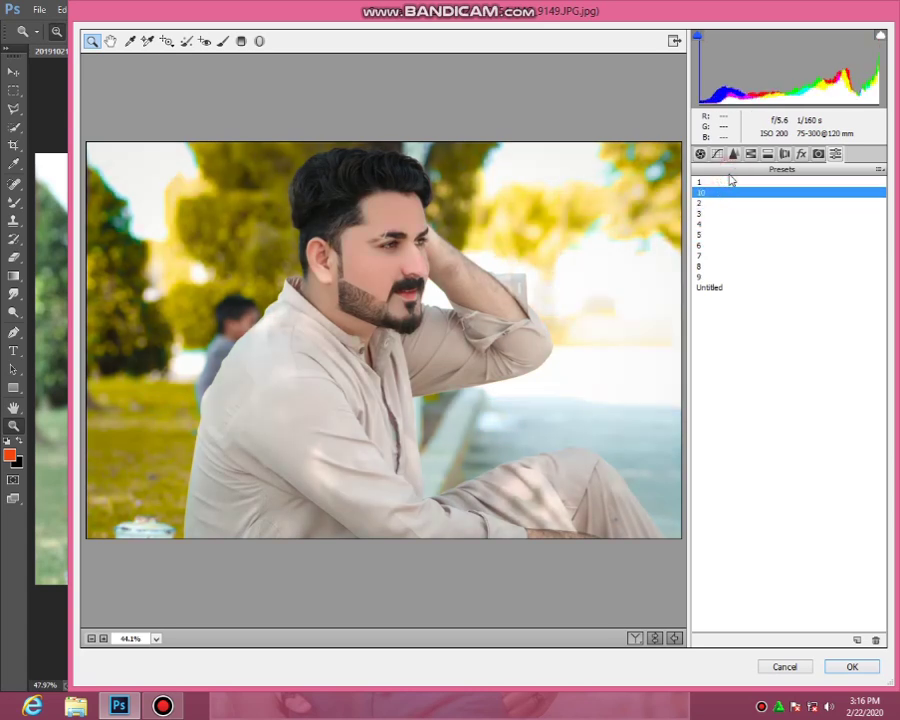
pyautogui.click(701, 182)
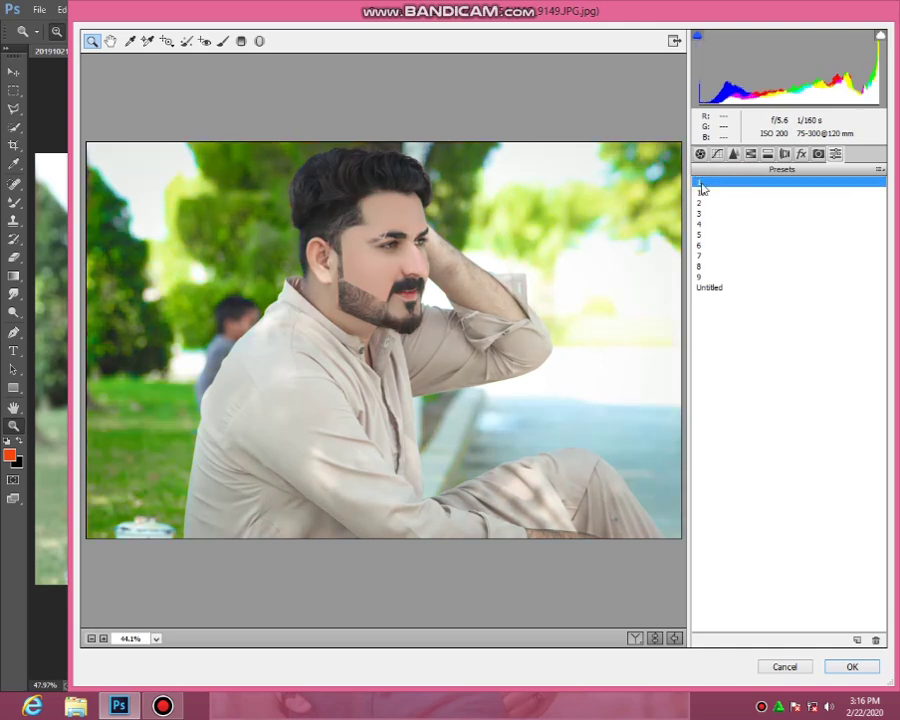
pyautogui.click(847, 667)
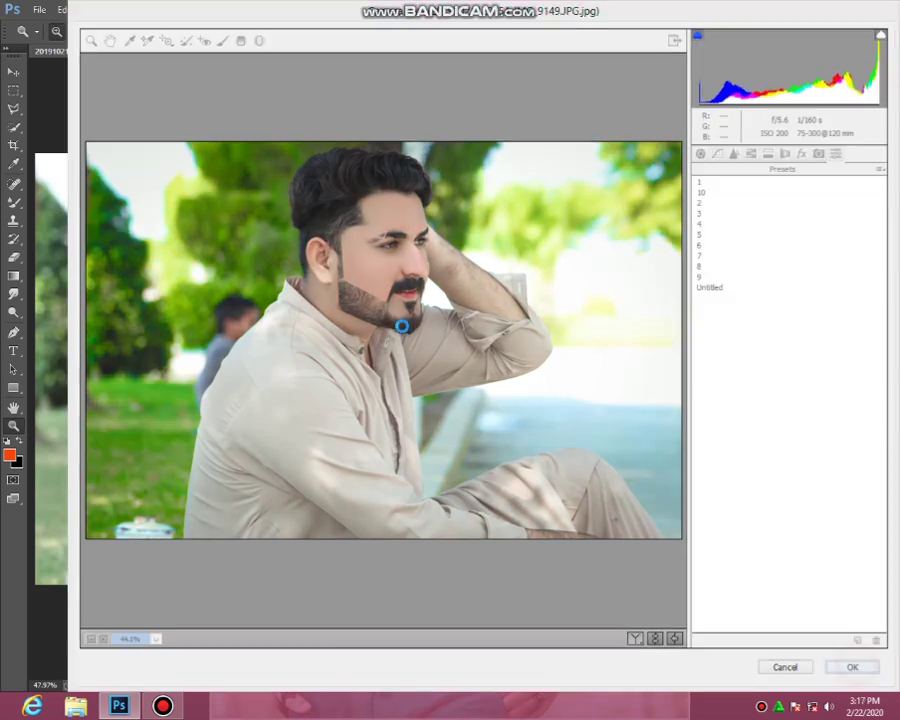
# Step: Zoom in on the ear and blend its skin with a roughly 36 px Mixer Brush
pyautogui.click(360, 297)
pyautogui.click(300, 288)
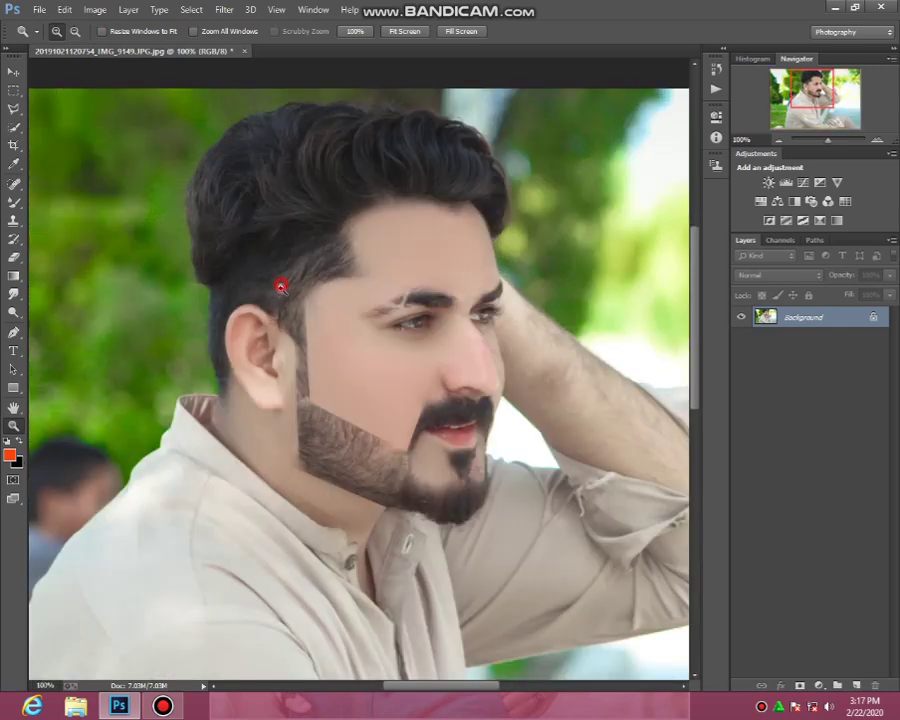
pyautogui.scroll(-2, 265, 322)
pyautogui.click(196, 329)
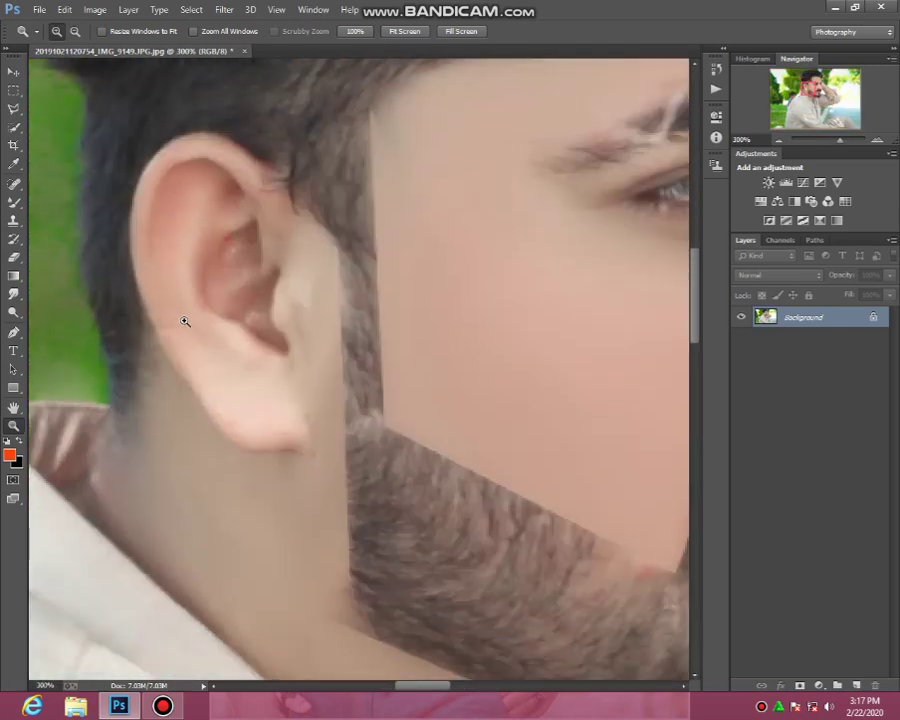
pyautogui.scroll(2, 184, 316)
pyautogui.click(14, 202)
pyautogui.scroll(-2, 172, 291)
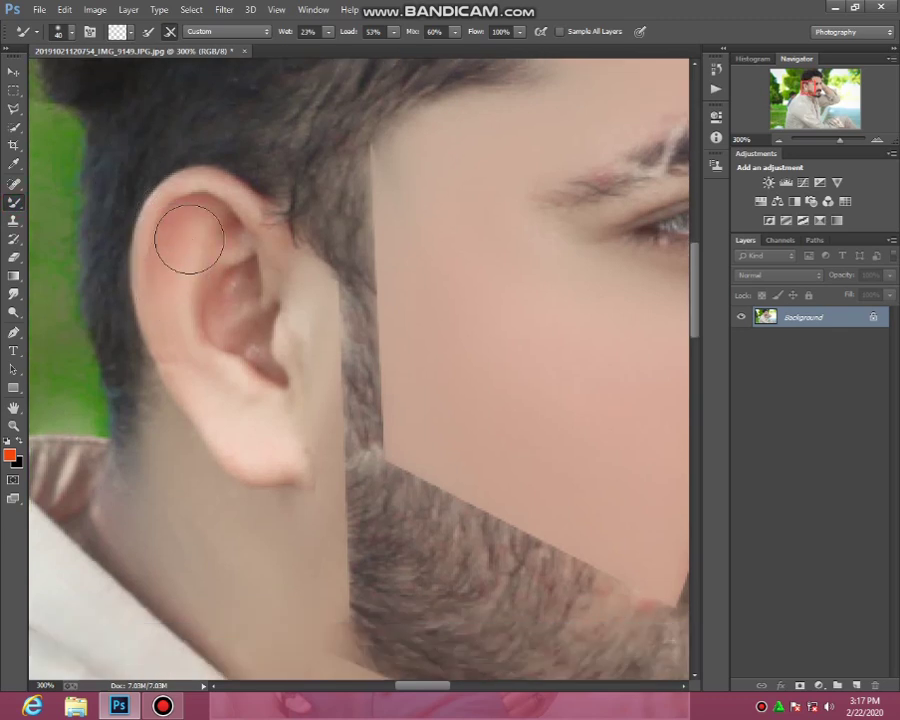
pyautogui.moveTo(200, 373); pyautogui.dragTo(228, 421)
pyautogui.rightClick(228, 421)
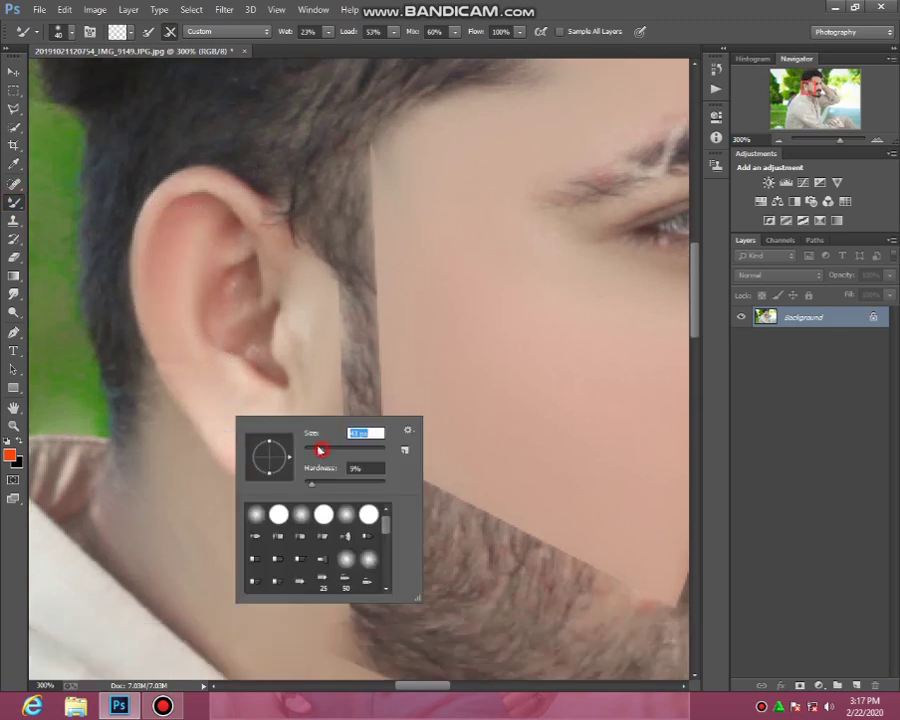
pyautogui.moveTo(320, 450); pyautogui.dragTo(317, 450)
pyautogui.moveTo(297, 285); pyautogui.dragTo(300, 413)
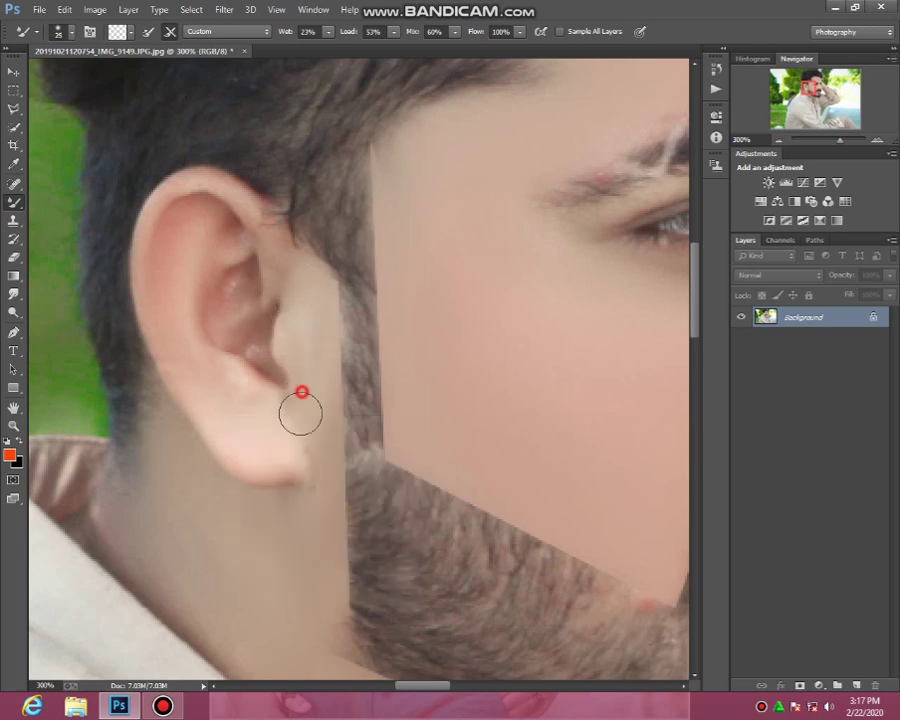
pyautogui.moveTo(255, 342); pyautogui.dragTo(245, 319)
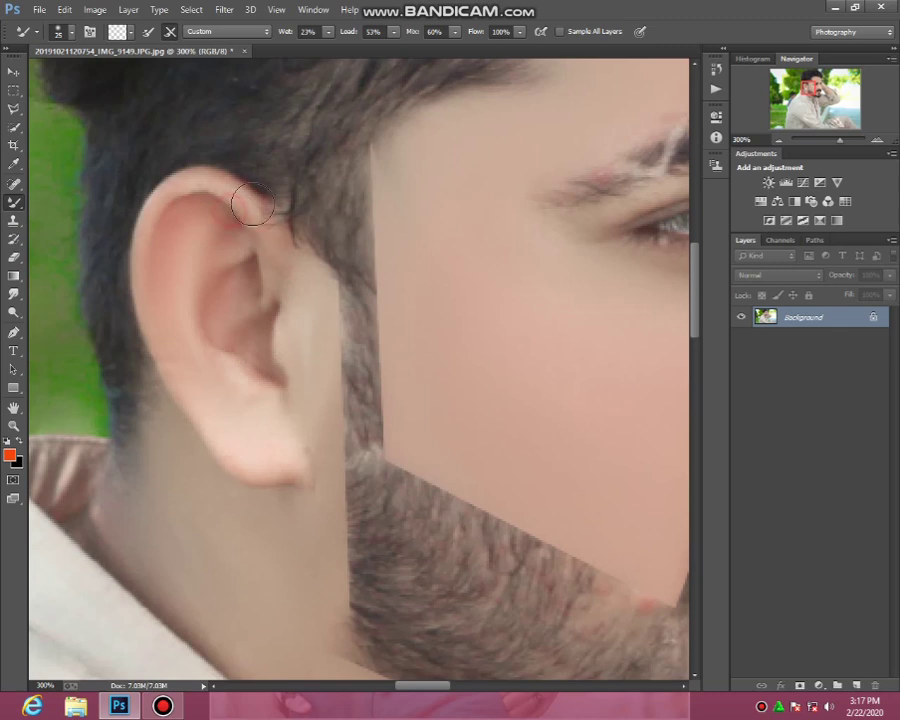
# Step: Blend the earlobe, jaw and neck below the ear, enlarging the brush to 50 px
pyautogui.scroll(-3, 177, 386)
pyautogui.rightClick(215, 386)
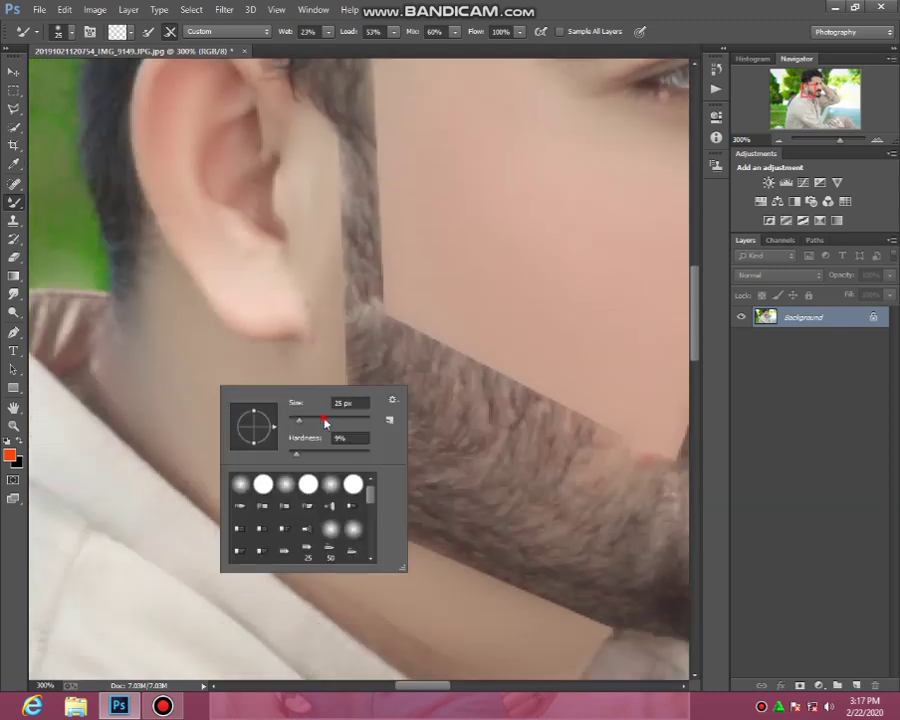
pyautogui.moveTo(324, 422); pyautogui.dragTo(303, 420)
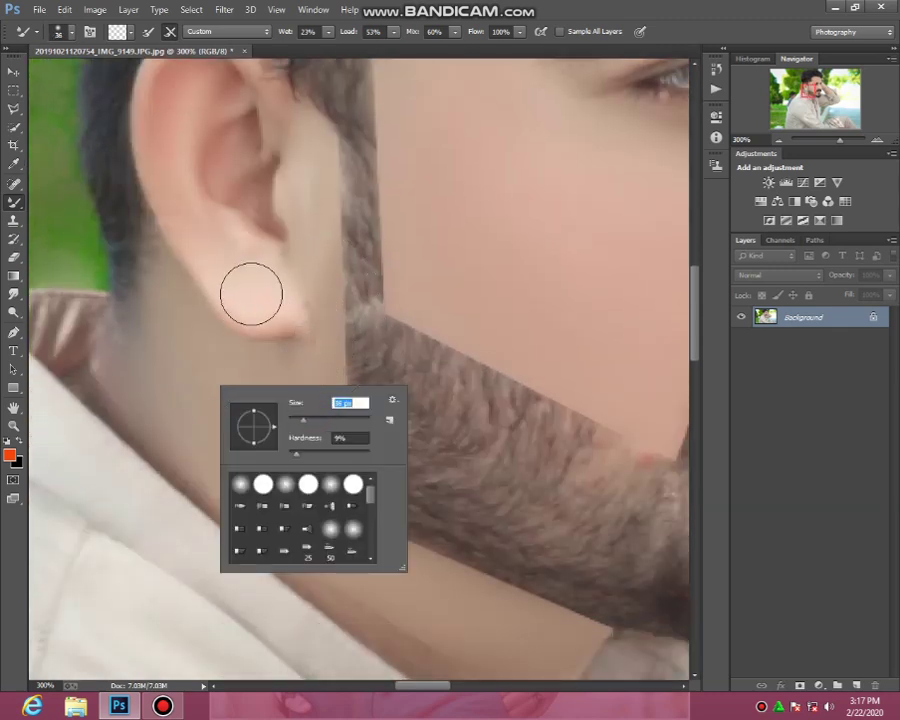
pyautogui.moveTo(300, 314); pyautogui.dragTo(280, 361)
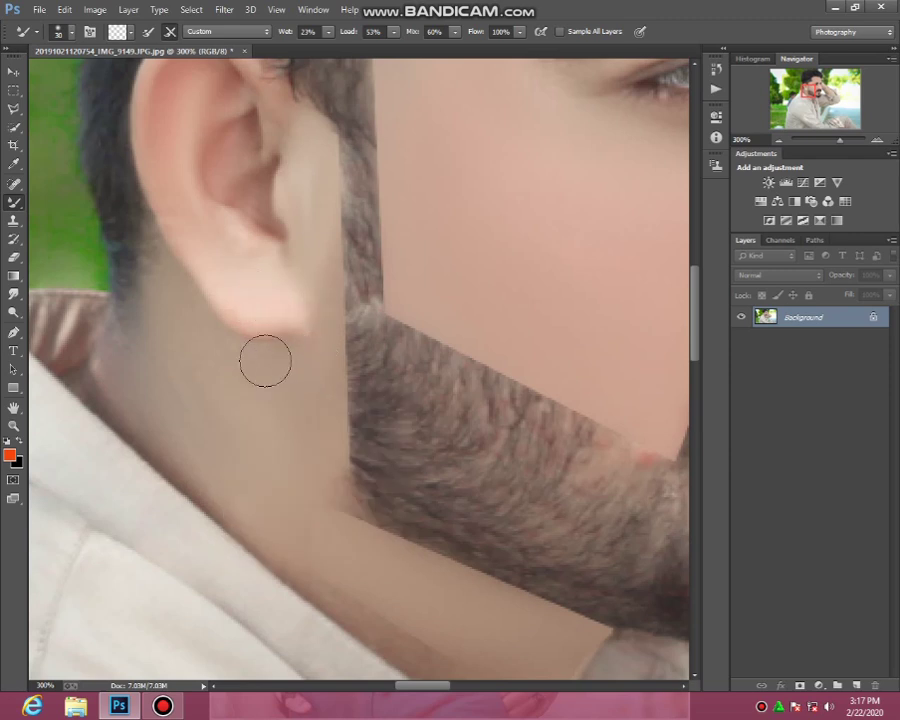
pyautogui.moveTo(210, 344); pyautogui.dragTo(158, 350)
pyautogui.rightClick(205, 345)
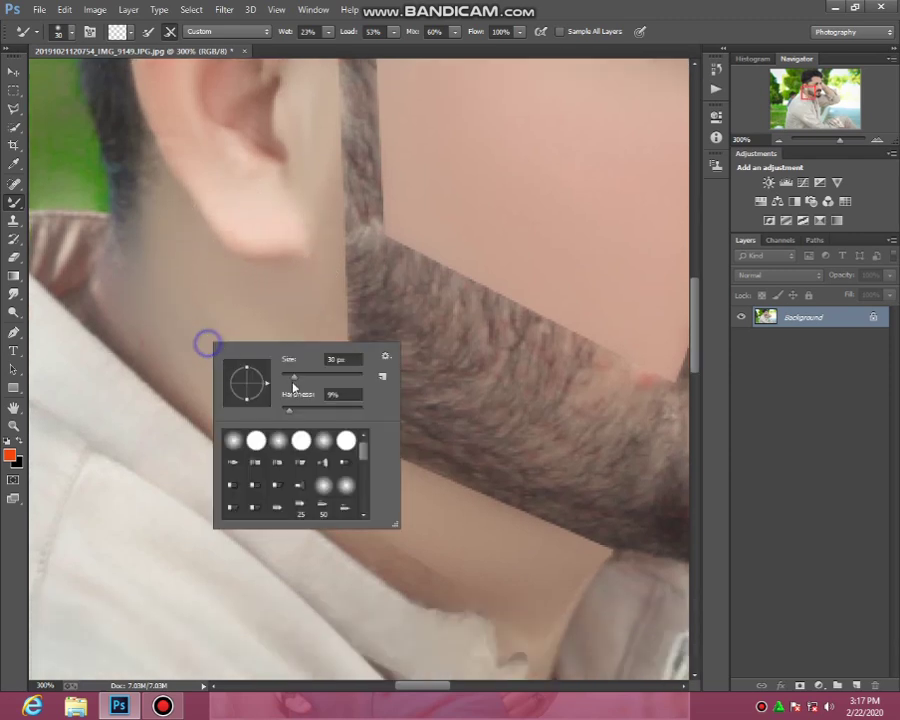
pyautogui.moveTo(307, 381); pyautogui.dragTo(315, 380)
pyautogui.moveTo(184, 340); pyautogui.dragTo(280, 413)
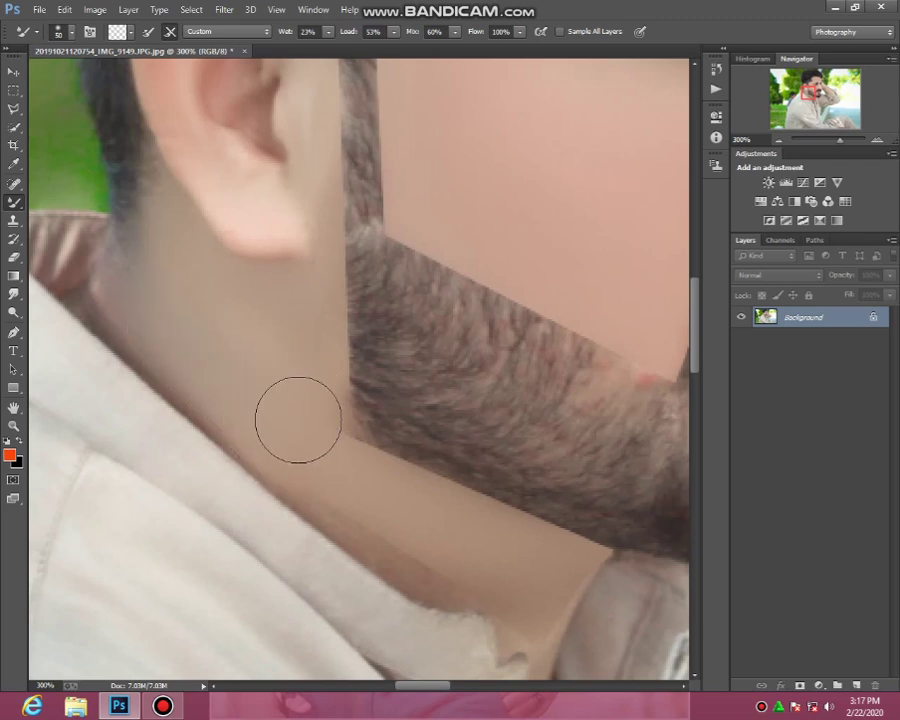
# Step: Smooth the neck skin, its shadow and the collar line with a larger brush
pyautogui.scroll(-1, 250, 330)
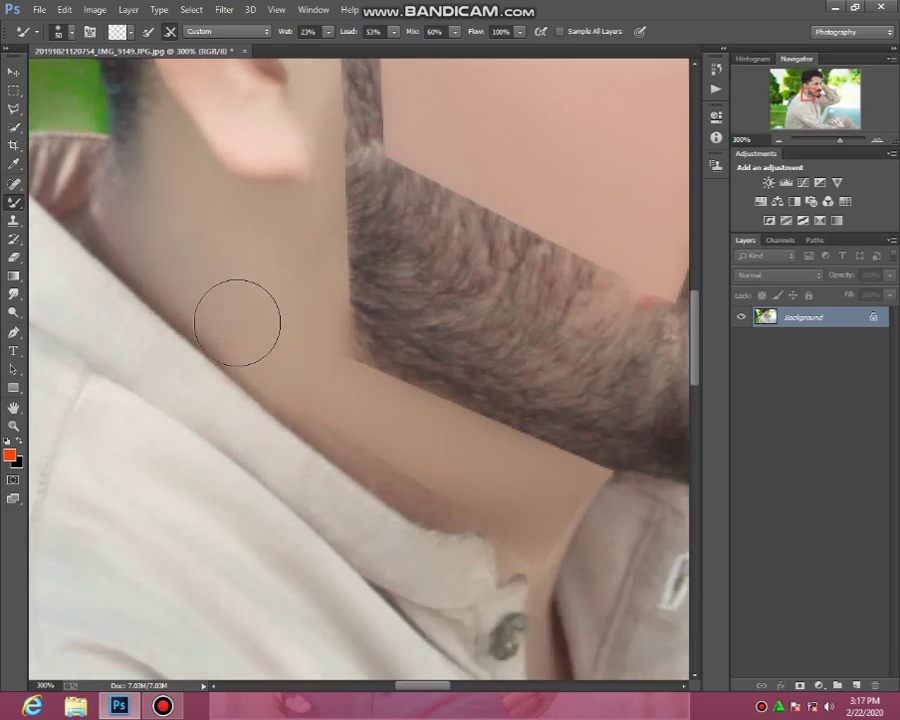
pyautogui.moveTo(250, 337); pyautogui.dragTo(347, 430)
pyautogui.rightClick(345, 422)
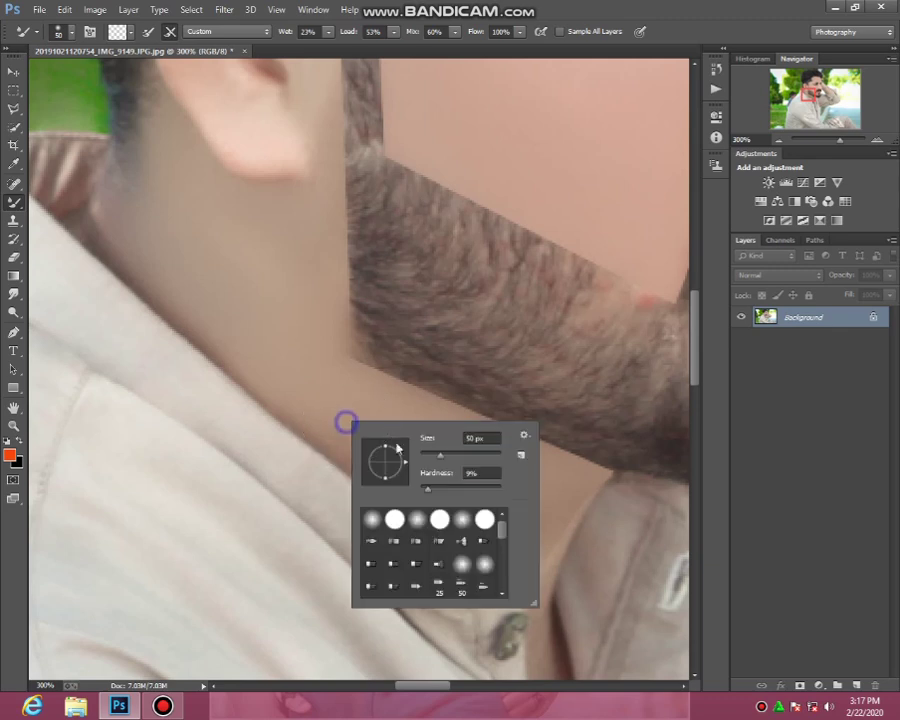
pyautogui.click(151, 249)
pyautogui.moveTo(312, 402); pyautogui.dragTo(378, 453)
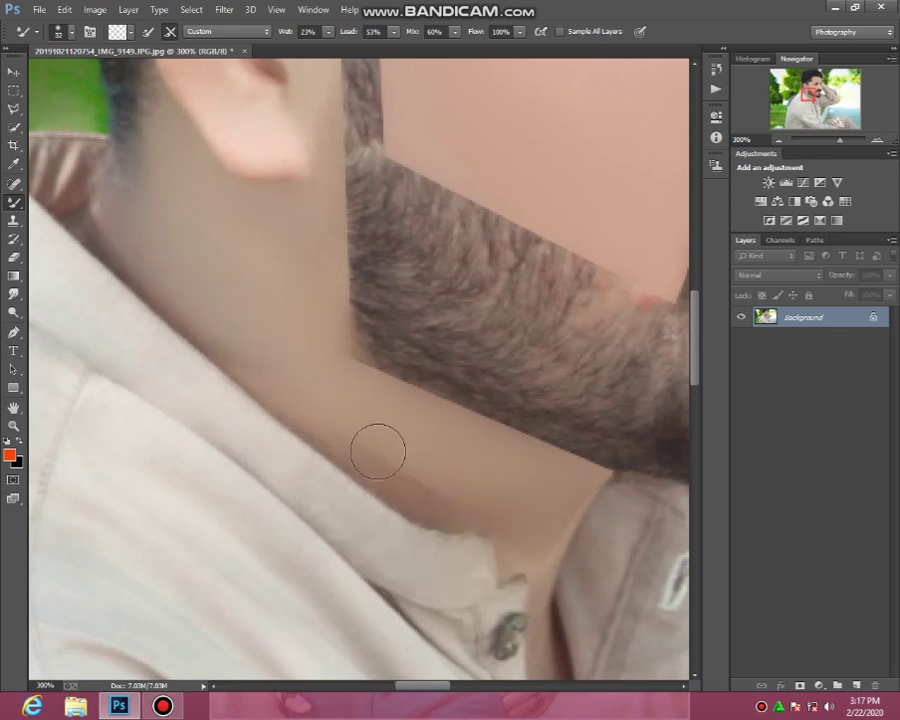
pyautogui.moveTo(465, 500)
pyautogui.mouseDown()
pyautogui.moveTo(460, 460)
pyautogui.moveTo(498, 514)
pyautogui.moveTo(546, 540)
pyautogui.mouseUp()
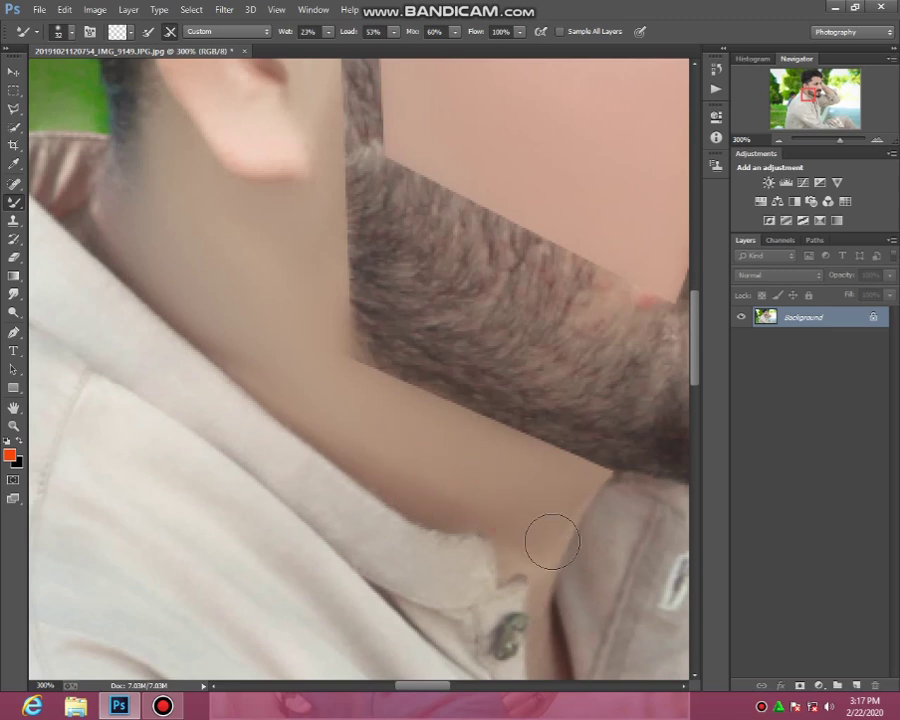
pyautogui.moveTo(412, 416)
pyautogui.mouseDown()
pyautogui.moveTo(348, 381)
pyautogui.moveTo(392, 444)
pyautogui.mouseUp()
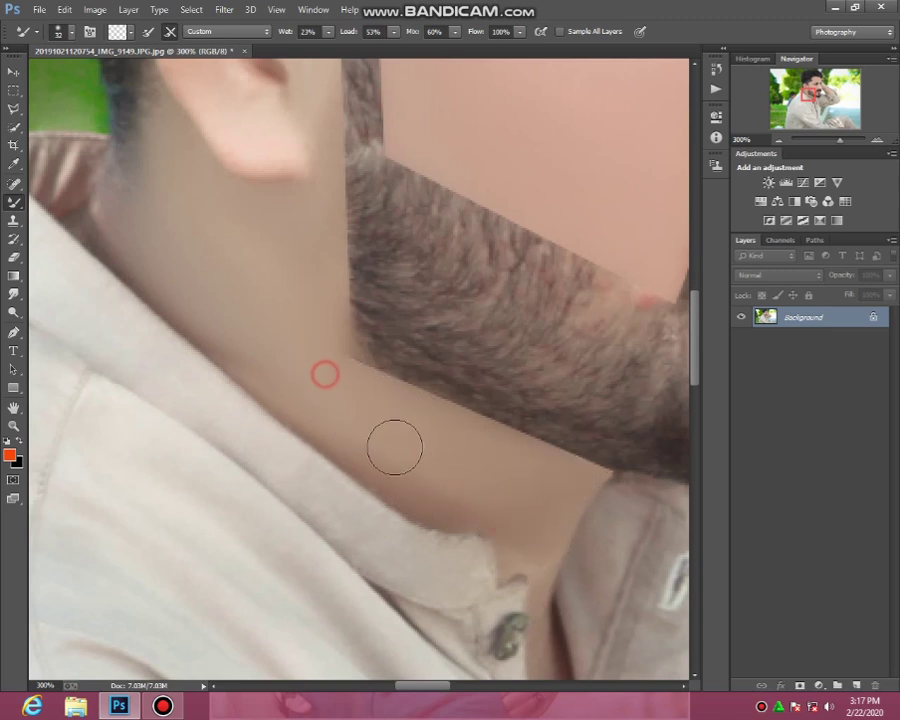
pyautogui.rightClick(455, 484)
pyautogui.moveTo(543, 523); pyautogui.dragTo(556, 516)
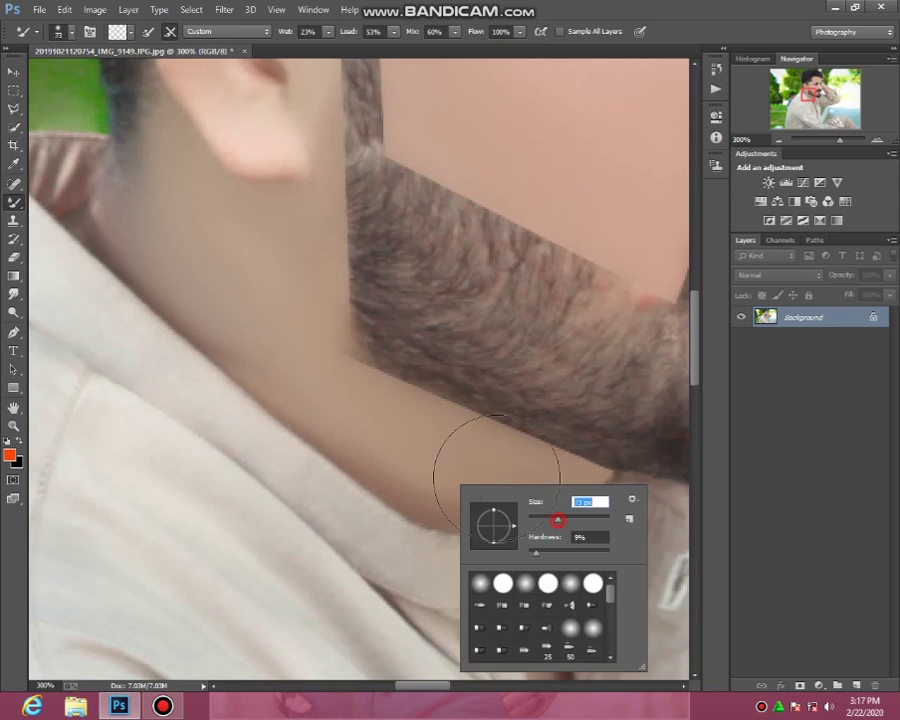
pyautogui.click(426, 458)
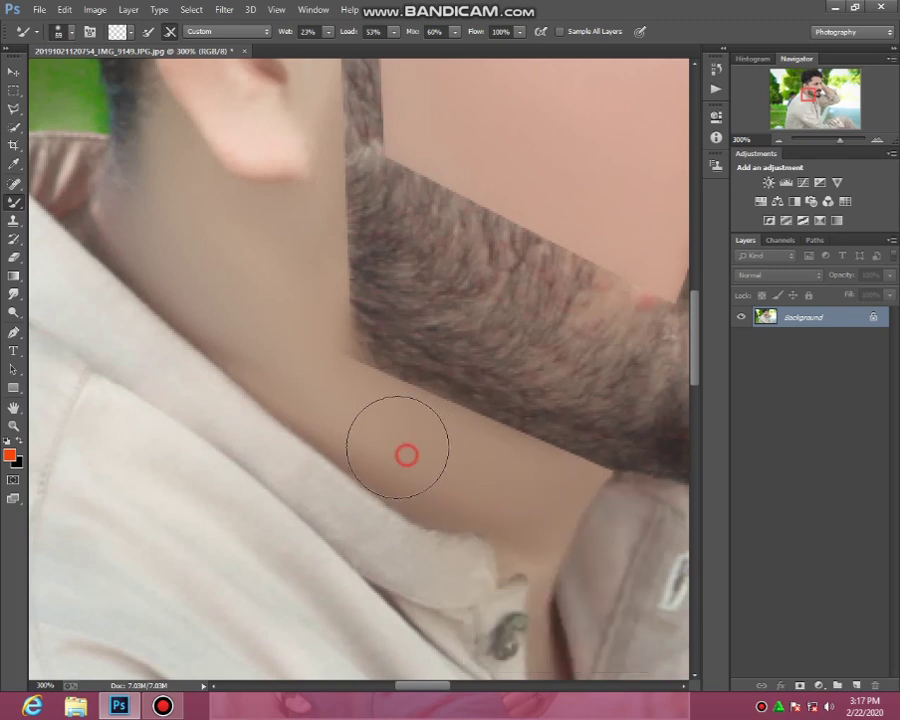
pyautogui.moveTo(406, 454); pyautogui.dragTo(283, 354)
# Step: Smooth the forehead skin up to the hairline with Mixer Brush dabs
pyautogui.scroll(3, 330, 242)
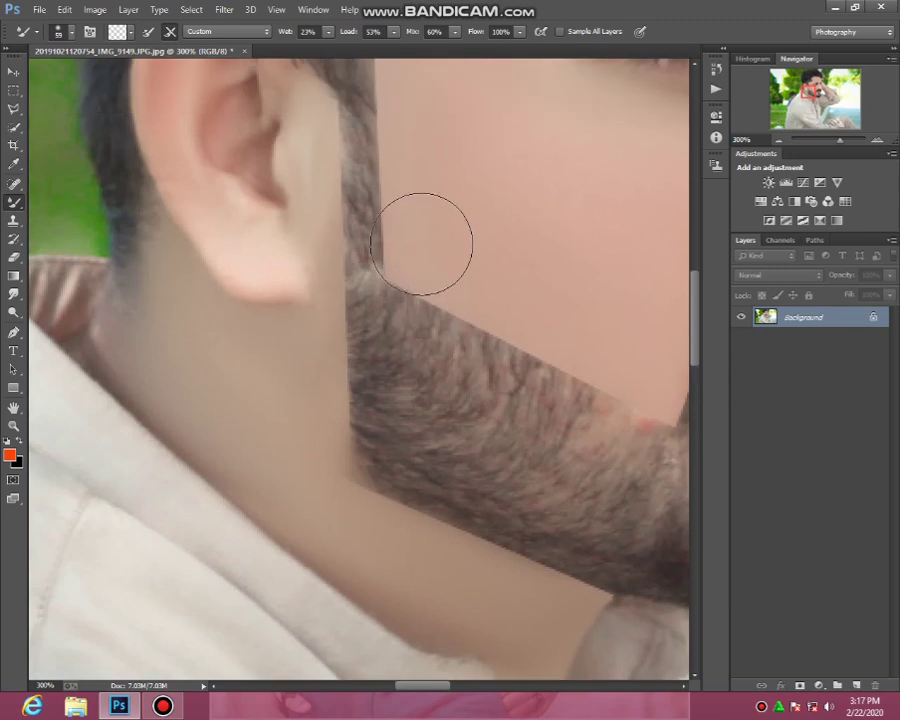
pyautogui.scroll(2, 424, 244)
pyautogui.scroll(1, 430, 254)
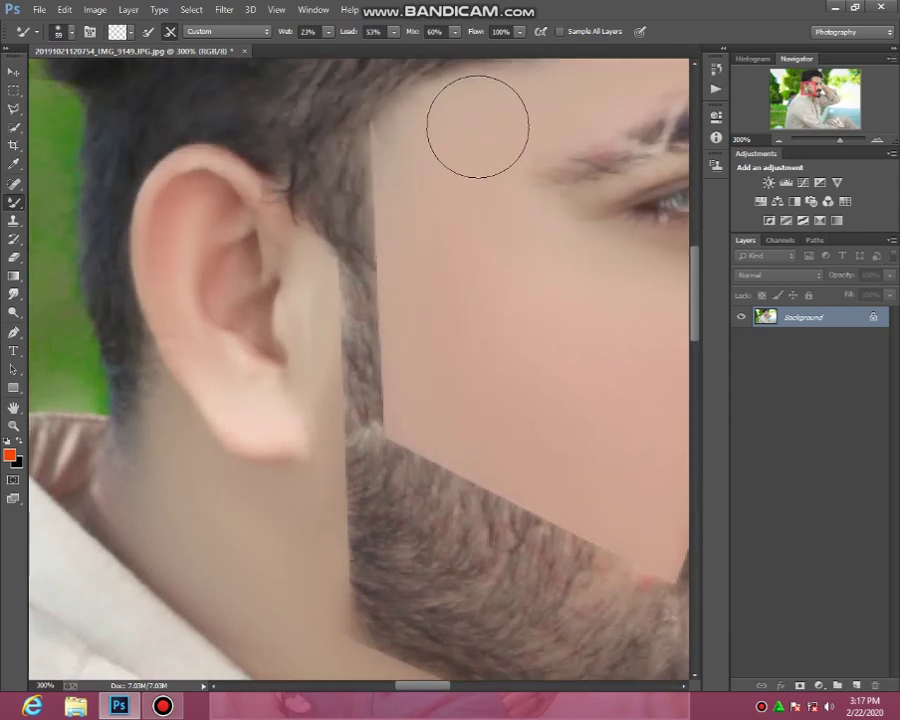
pyautogui.scroll(1, 422, 484)
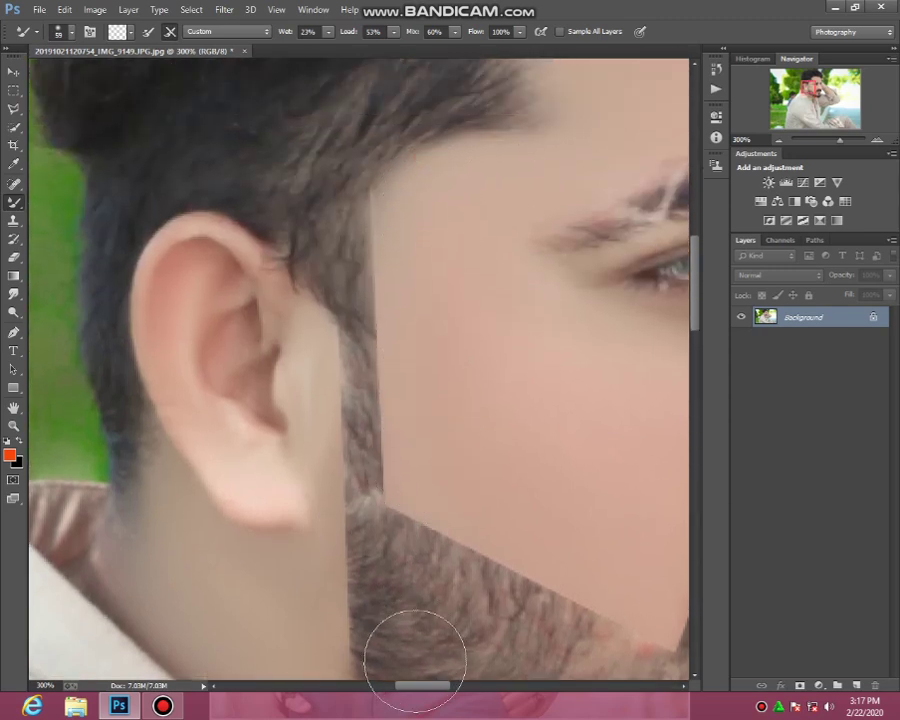
pyautogui.moveTo(414, 686); pyautogui.dragTo(437, 690)
pyautogui.scroll(1, 340, 344)
pyautogui.scroll(1, 330, 290)
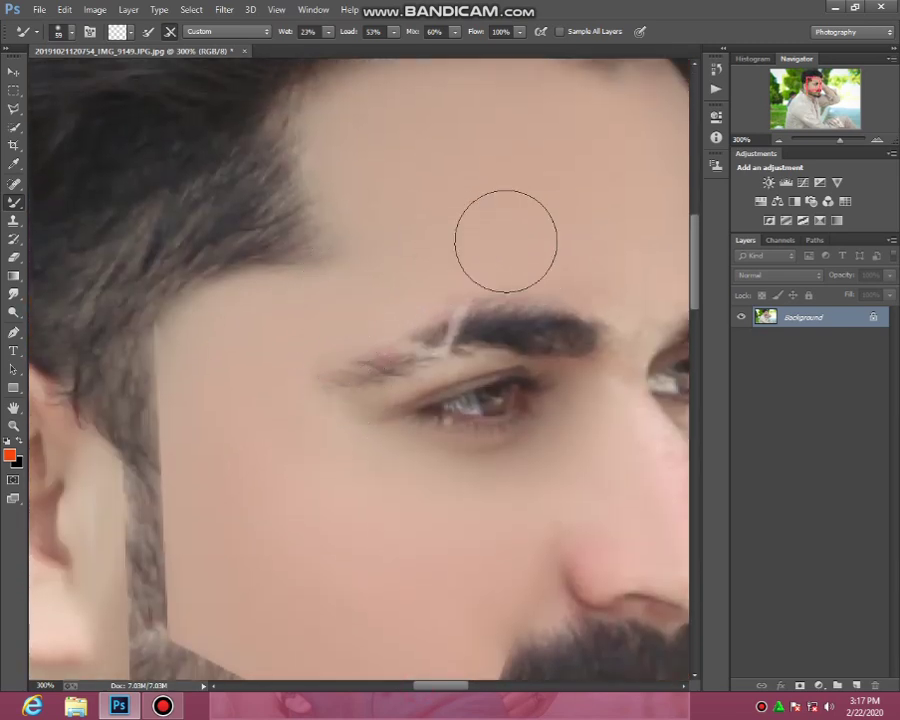
pyautogui.scroll(1, 393, 243)
pyautogui.scroll(1, 393, 243)
pyautogui.click(382, 346)
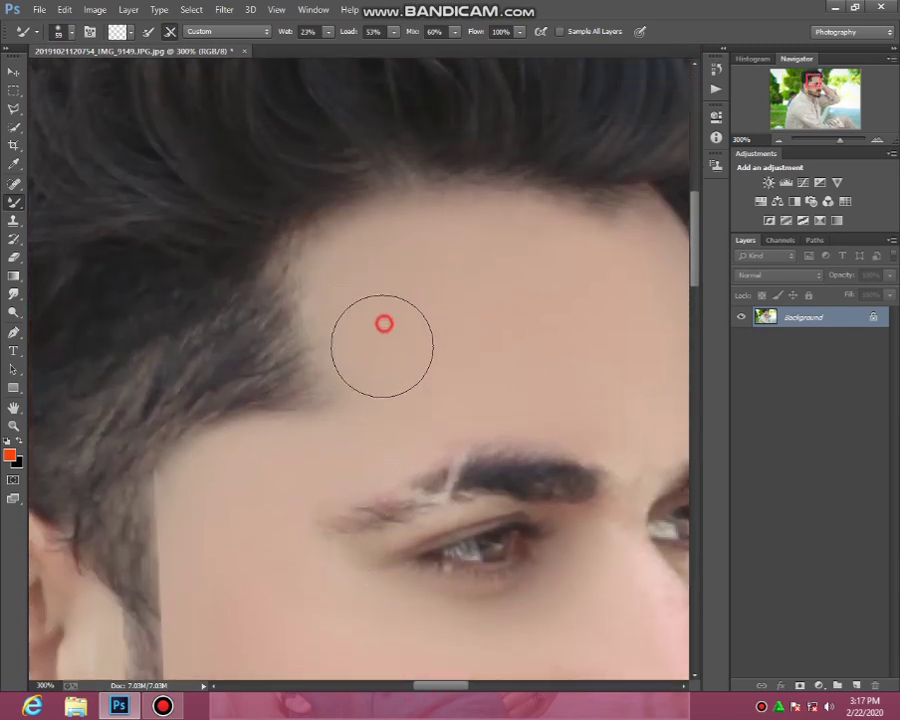
pyautogui.click(378, 263)
pyautogui.scroll(-1, 473, 375)
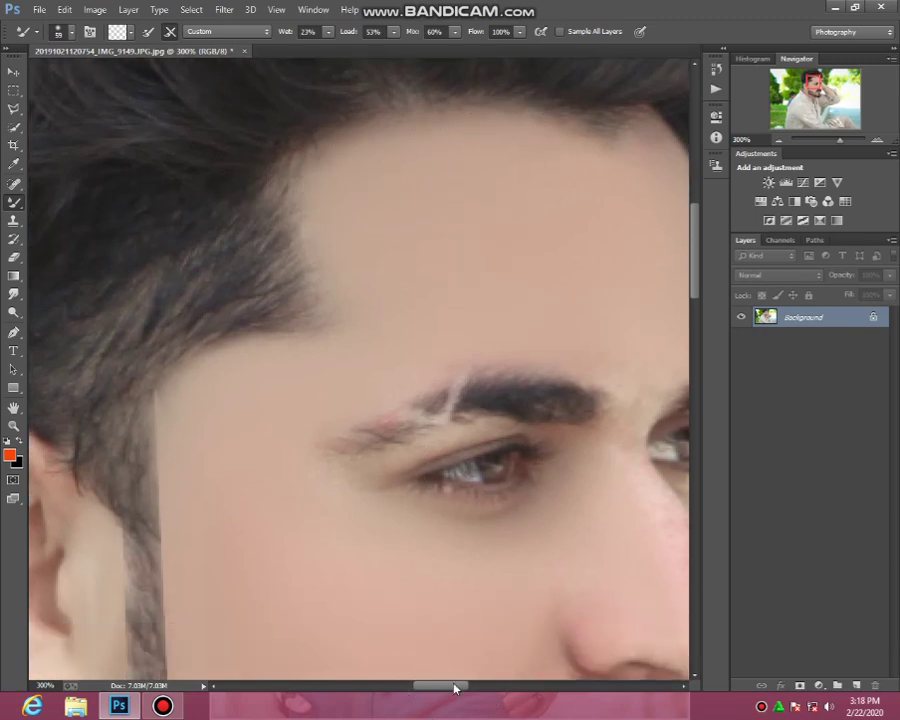
pyautogui.moveTo(441, 684); pyautogui.dragTo(459, 684)
pyautogui.scroll(1, 412, 363)
pyautogui.click(408, 327)
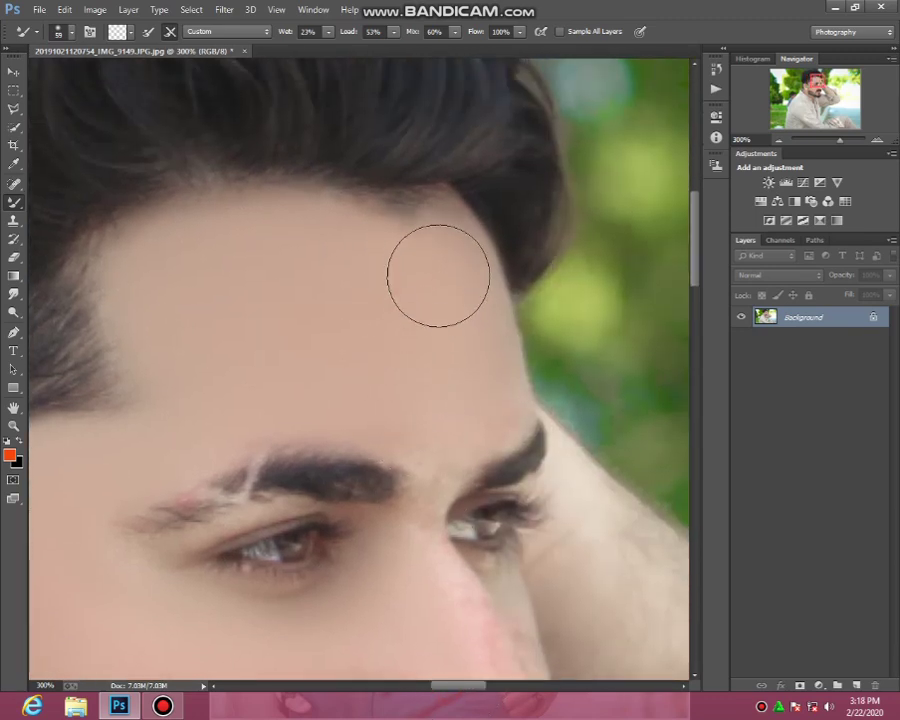
pyautogui.click(440, 342)
# Step: Reduce the Mixer Brush from 59 px to 41 px and blend the left cheek
pyautogui.click(440, 404)
pyautogui.scroll(-1, 450, 375)
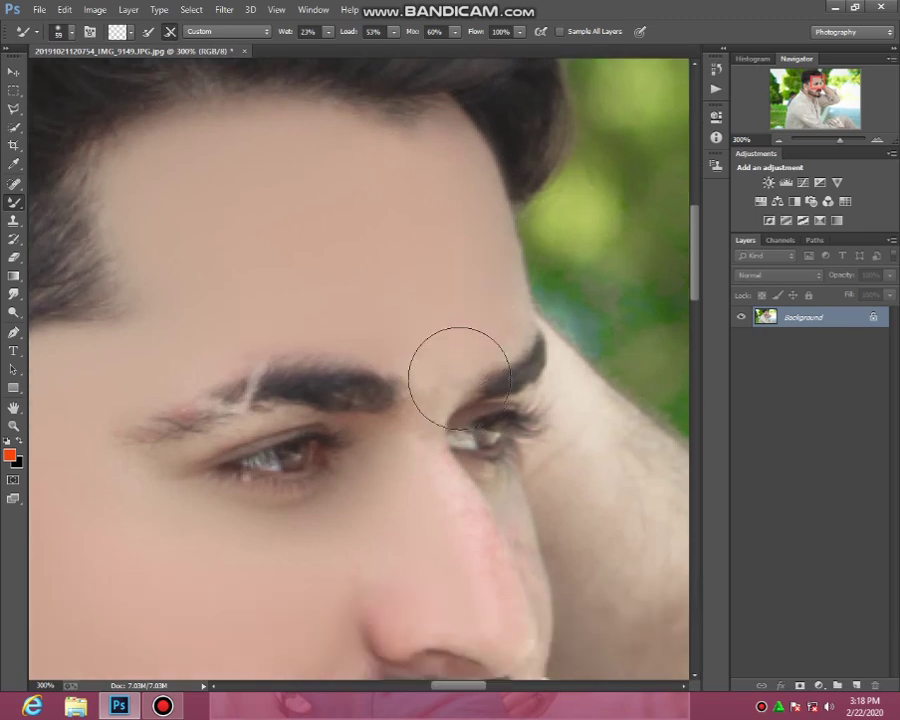
pyautogui.scroll(-1, 450, 430)
pyautogui.rightClick(437, 425)
pyautogui.click(437, 425)
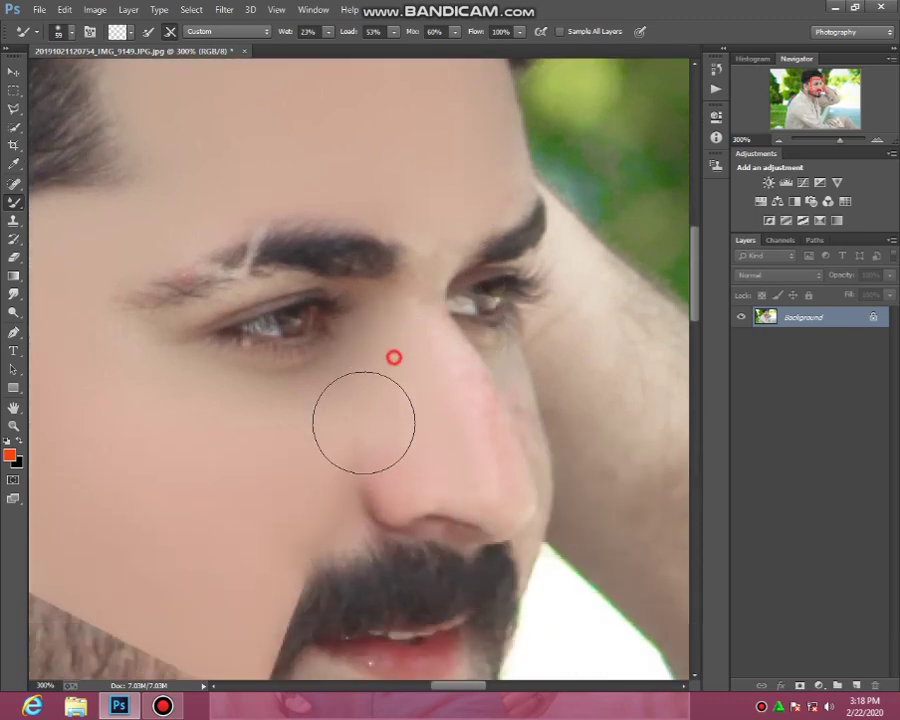
pyautogui.click(212, 399)
pyautogui.scroll(-1, 241, 417)
pyautogui.rightClick(241, 417)
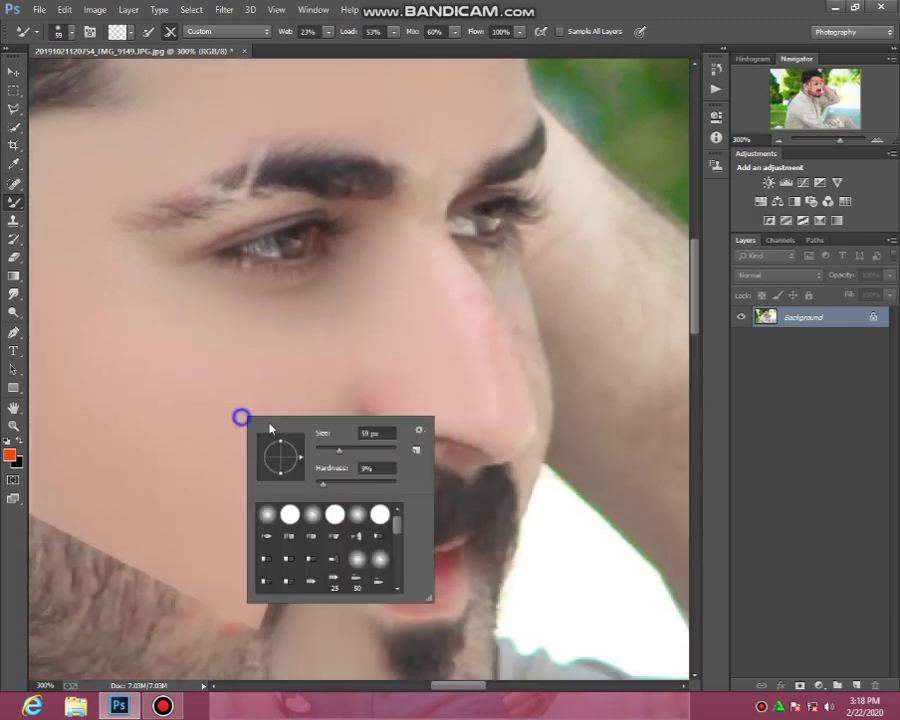
pyautogui.click(331, 450)
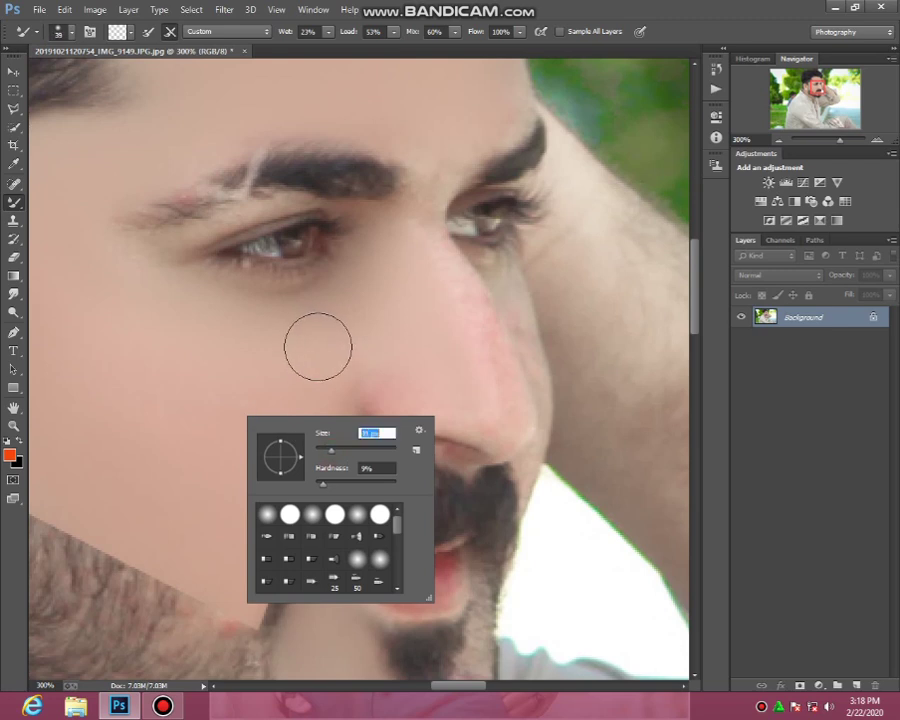
pyautogui.click(316, 346)
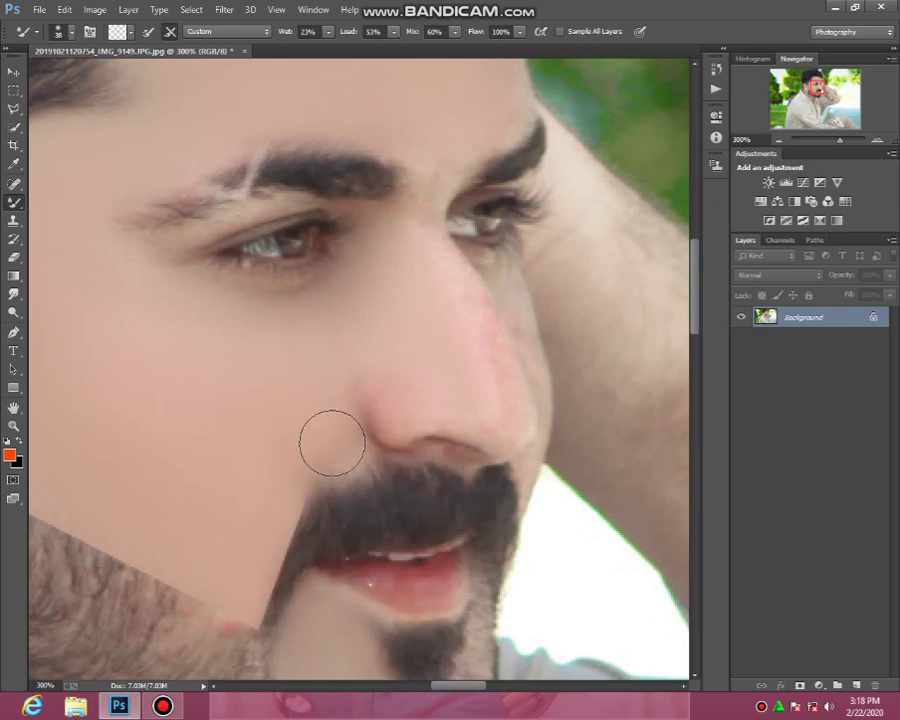
pyautogui.click(327, 425)
# Step: Blend the cheek toward the nose, the nose side and bridge, and under the left eye
pyautogui.click(261, 474)
pyautogui.click(273, 390)
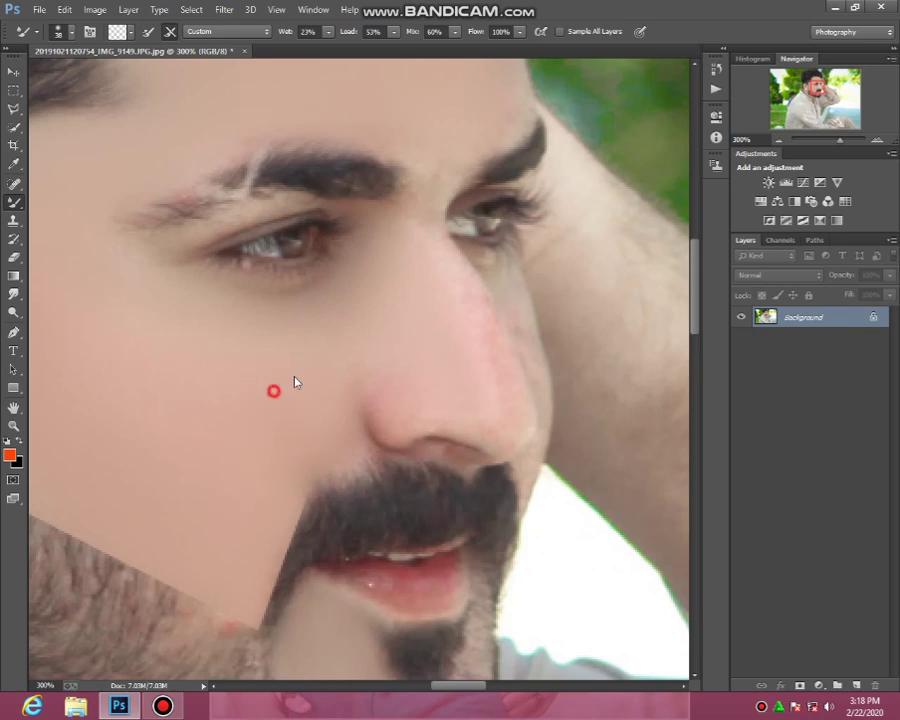
pyautogui.click(370, 382)
pyautogui.click(408, 386)
pyautogui.click(432, 373)
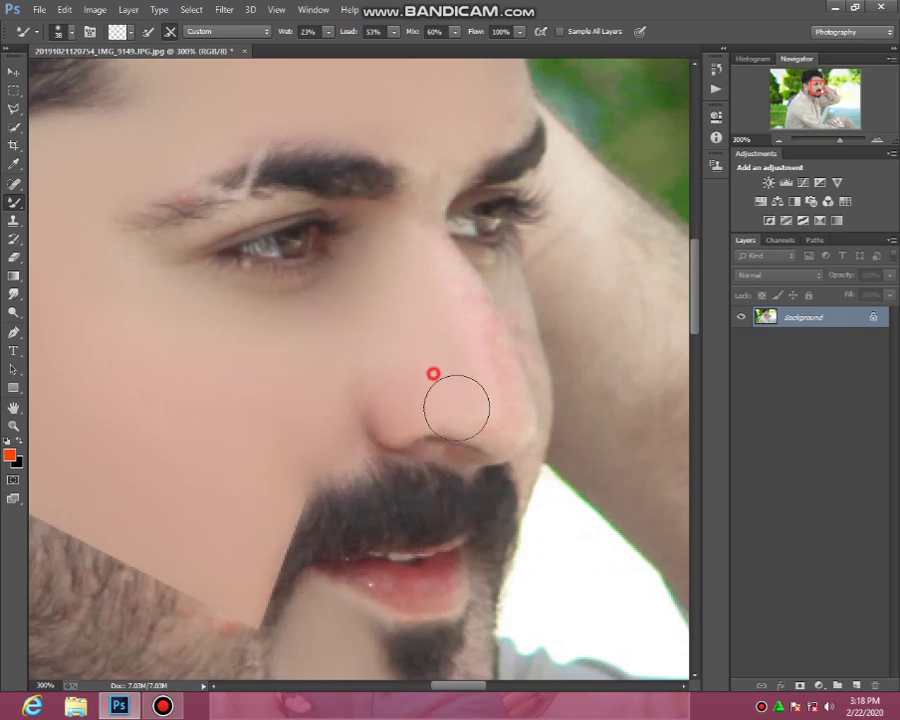
pyautogui.click(376, 245)
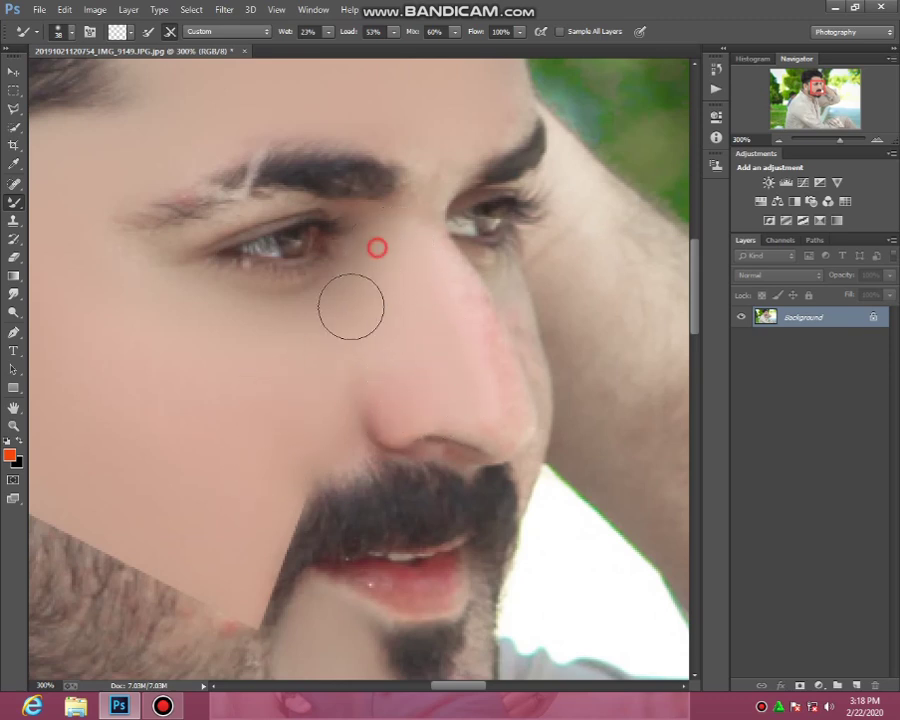
pyautogui.click(344, 299)
pyautogui.moveTo(171, 299); pyautogui.dragTo(135, 261)
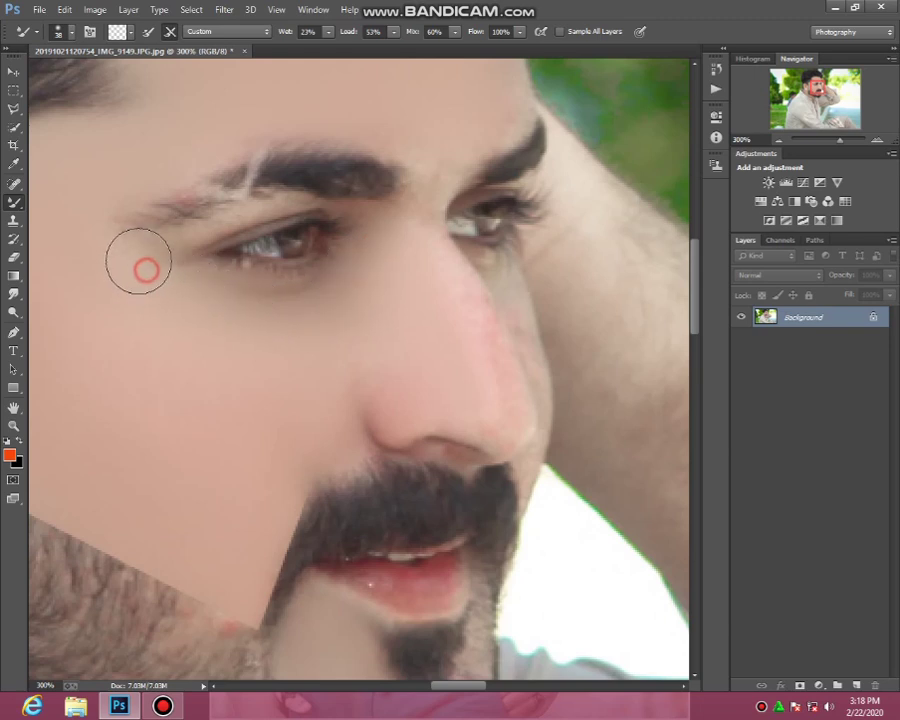
pyautogui.click(127, 279)
pyautogui.scroll(2, 296, 339)
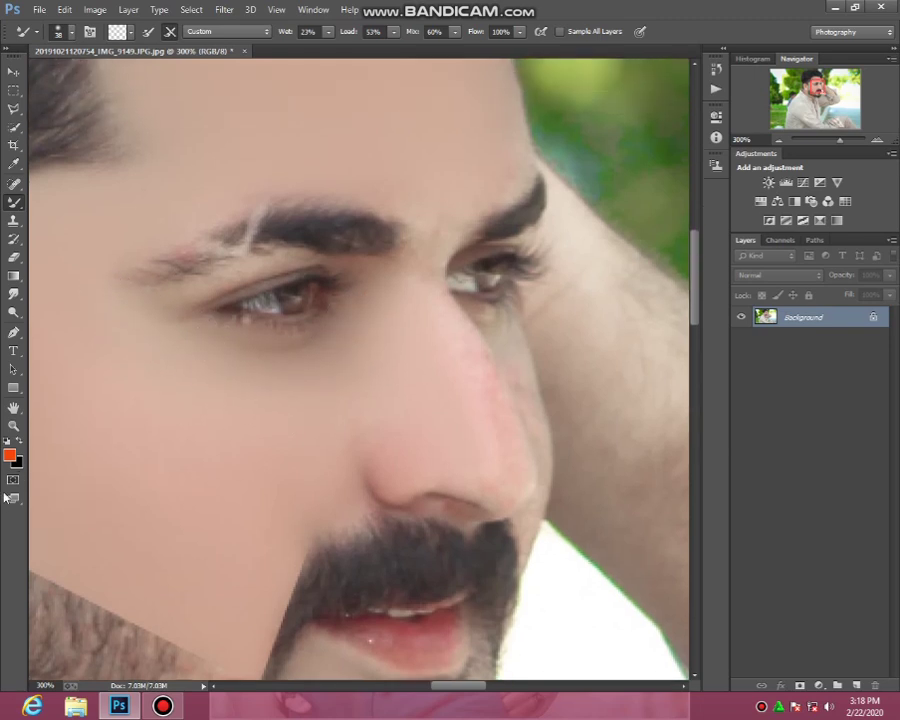
pyautogui.click(13, 426)
pyautogui.click(342, 432)
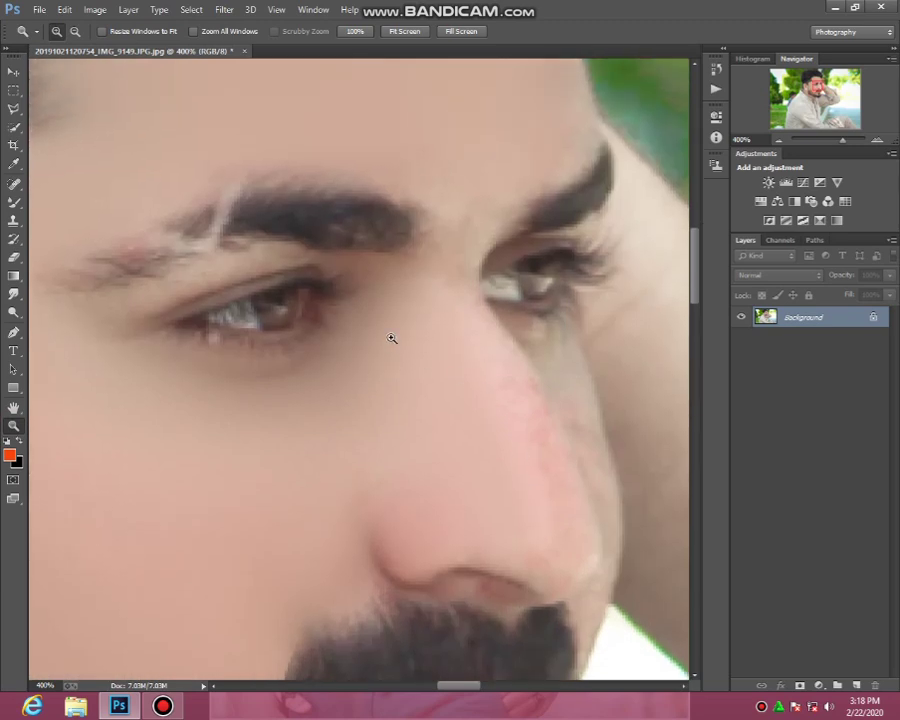
# Step: Shrink the Mixer Brush and blend the forehead and the skin between the eyebrows
pyautogui.scroll(1, 141, 176)
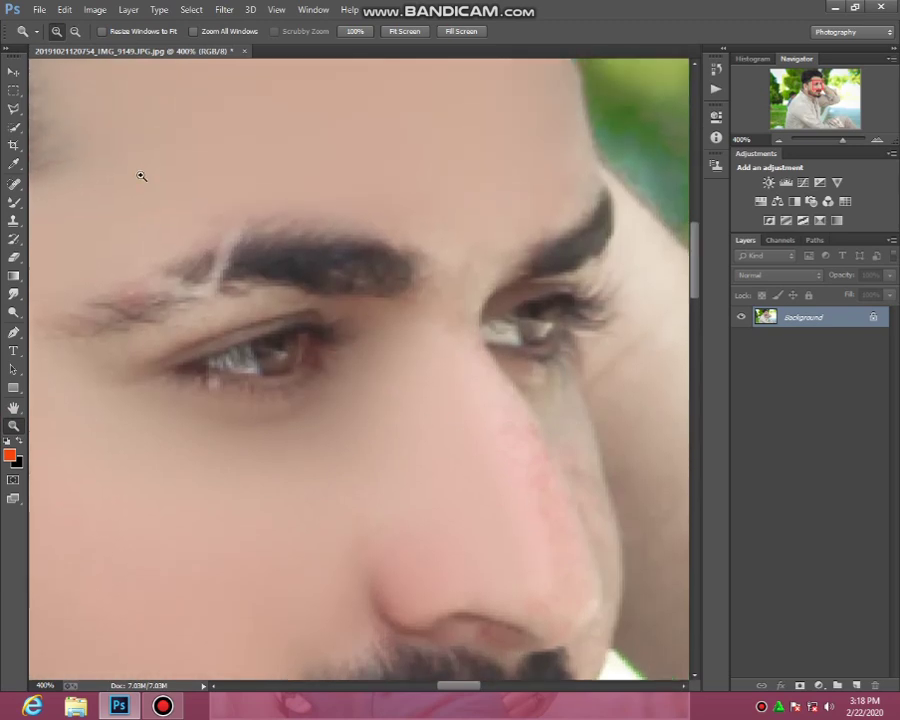
pyautogui.click(12, 202)
pyautogui.click(446, 194)
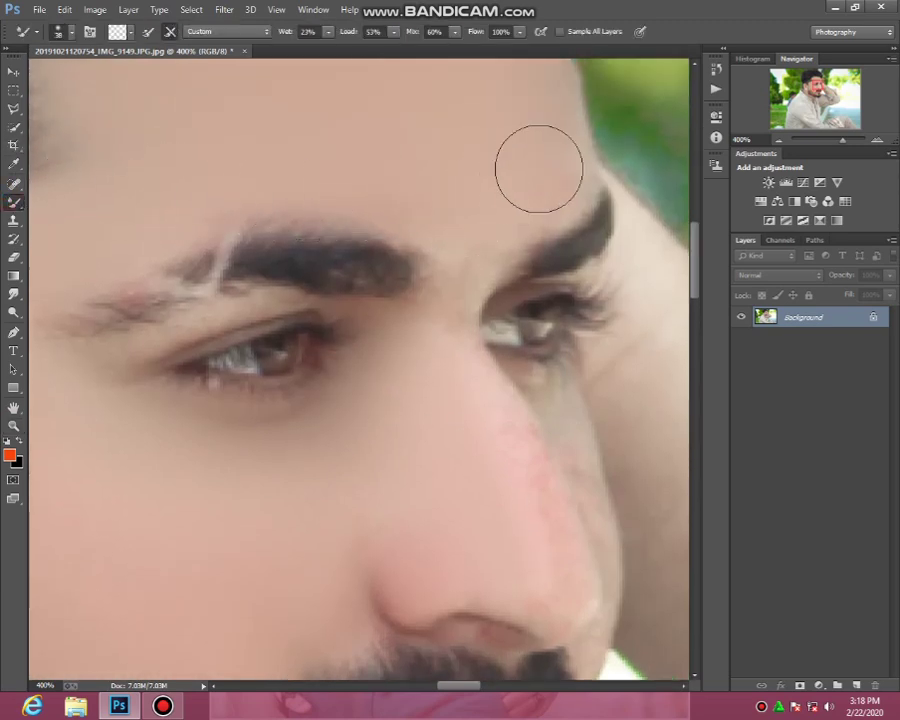
pyautogui.rightClick(480, 238)
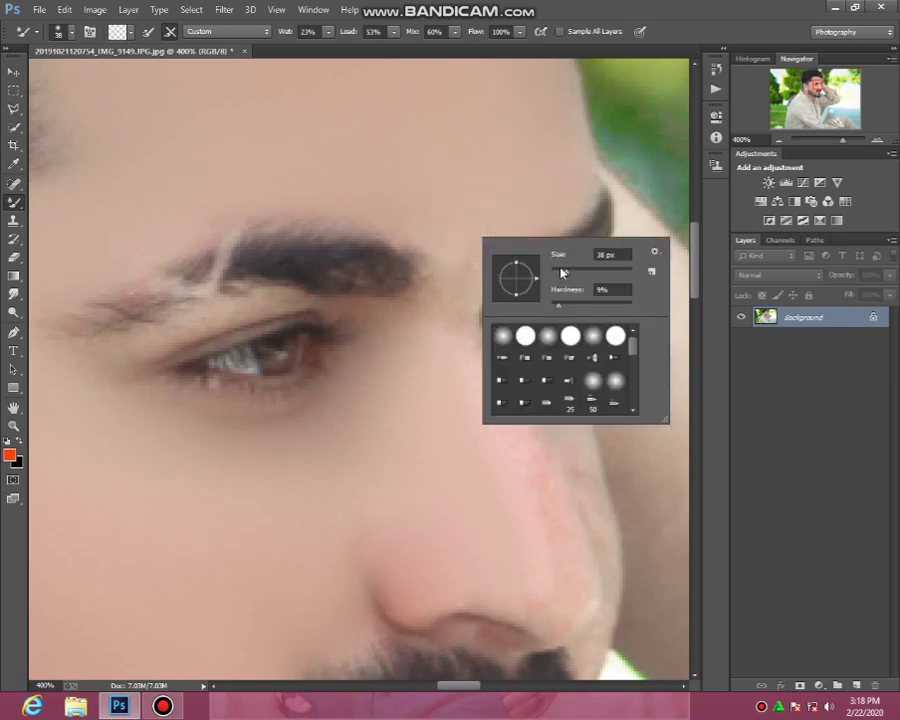
pyautogui.click(562, 271)
pyautogui.click(464, 216)
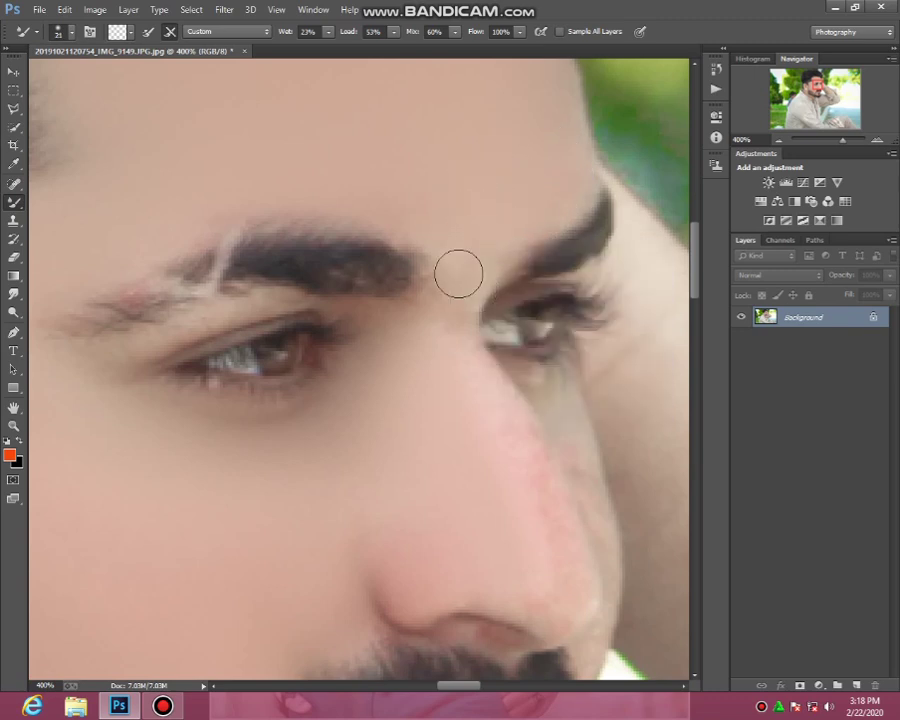
pyautogui.click(445, 317)
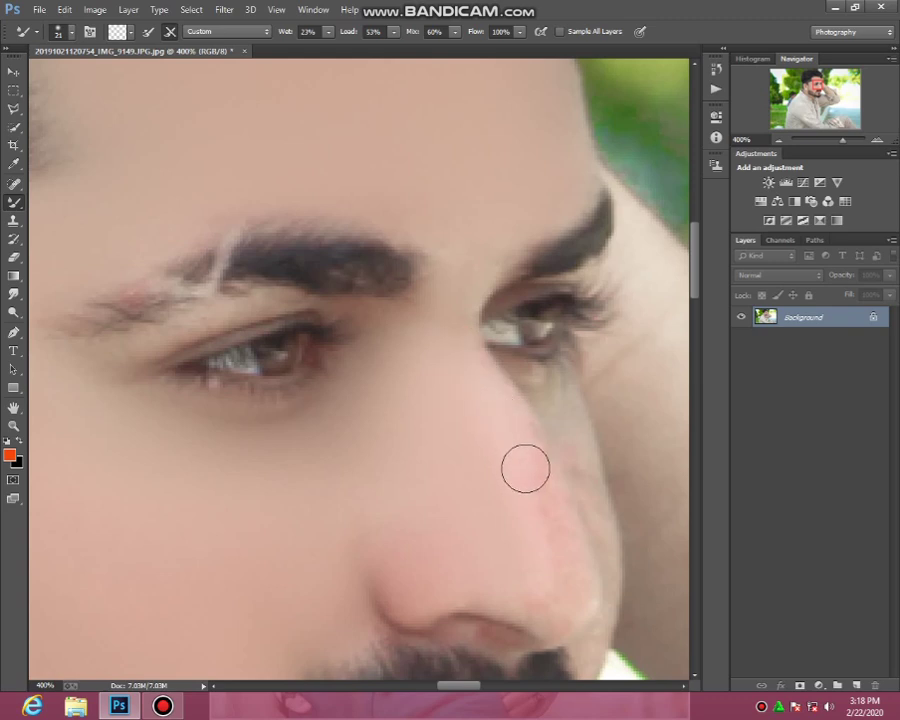
# Step: Blend the skin along the side of the nose and the nose tip
pyautogui.scroll(-3, 554, 534)
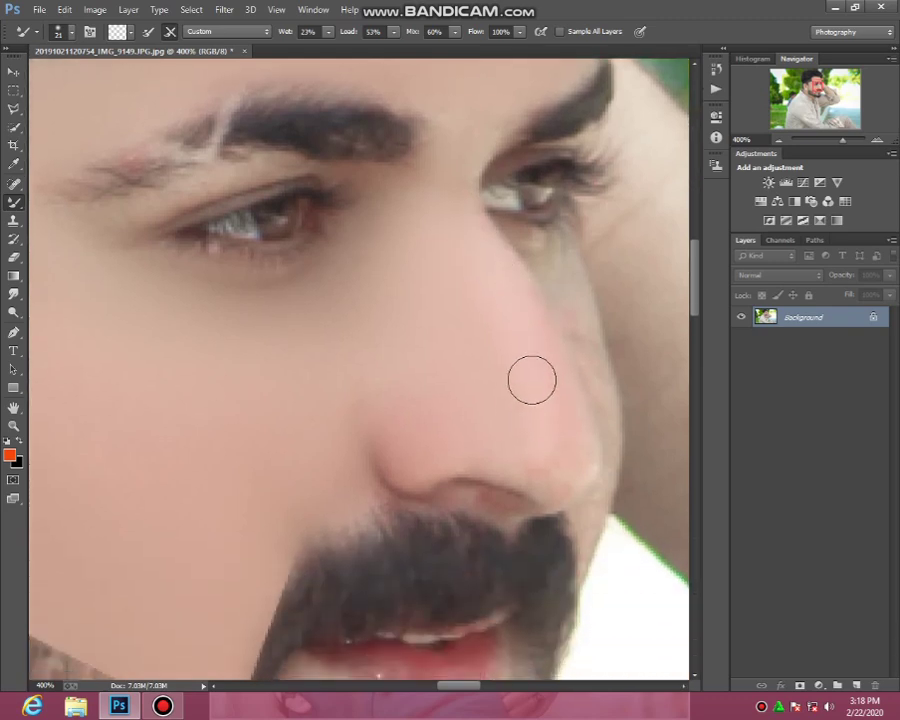
pyautogui.click(537, 385)
pyautogui.click(562, 440)
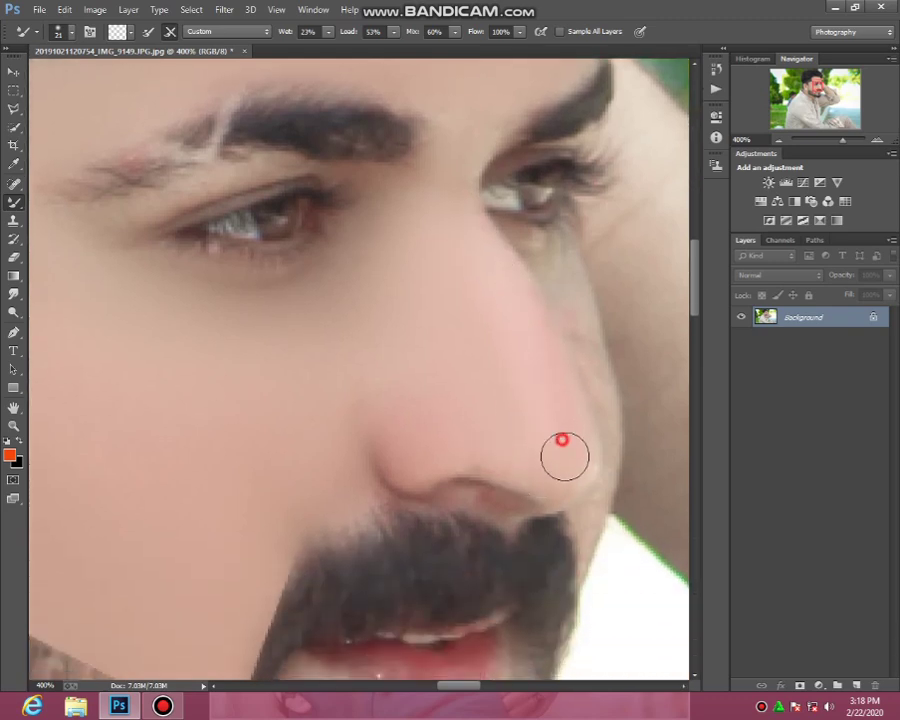
pyautogui.click(402, 436)
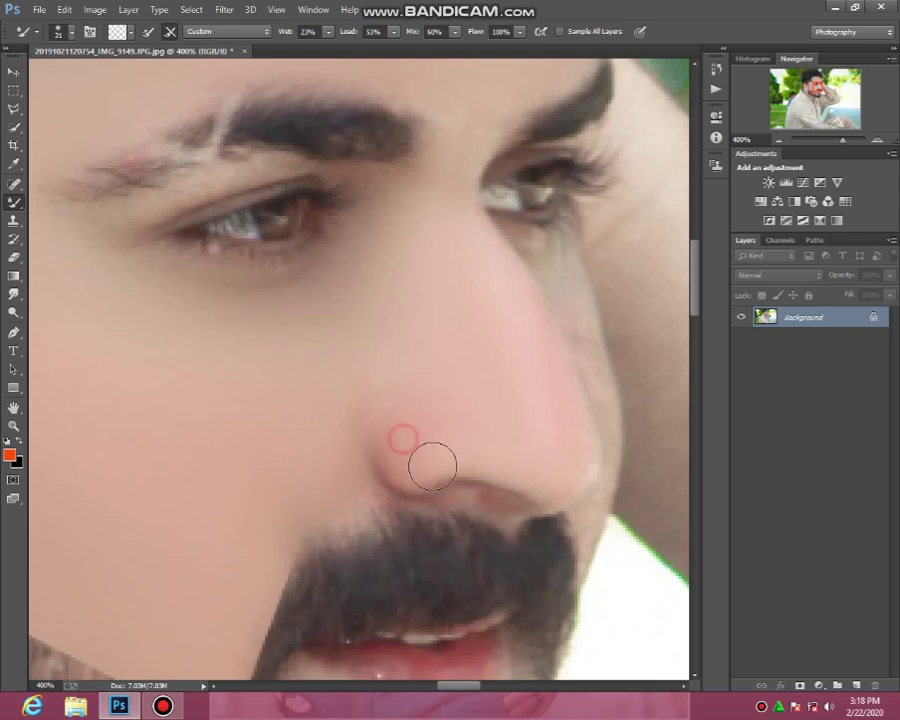
pyautogui.scroll(-2, 470, 450)
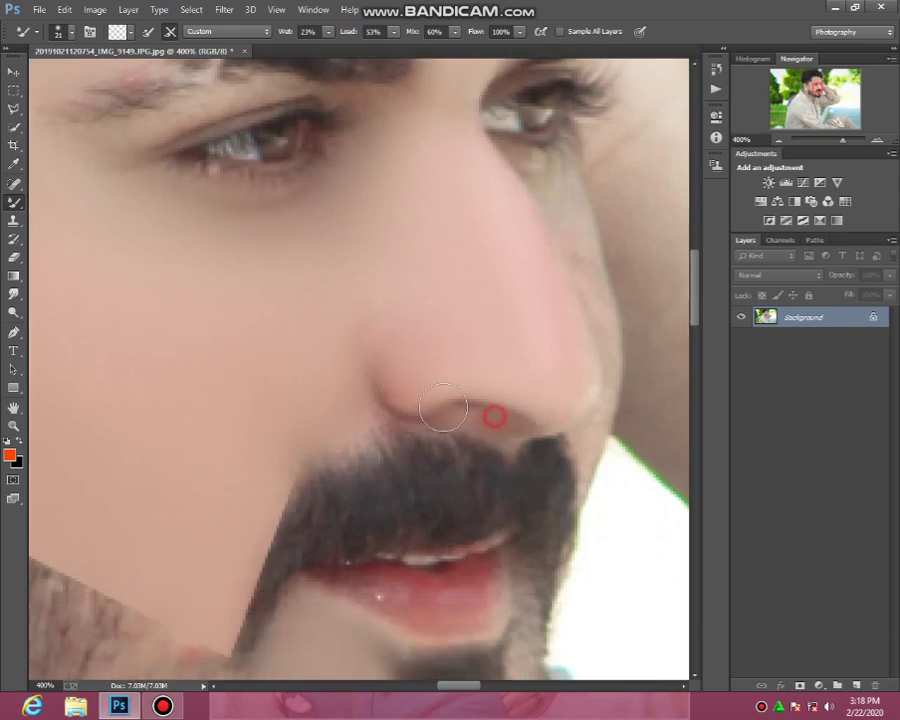
pyautogui.scroll(-2, 443, 410)
pyautogui.scroll(-3, 400, 460)
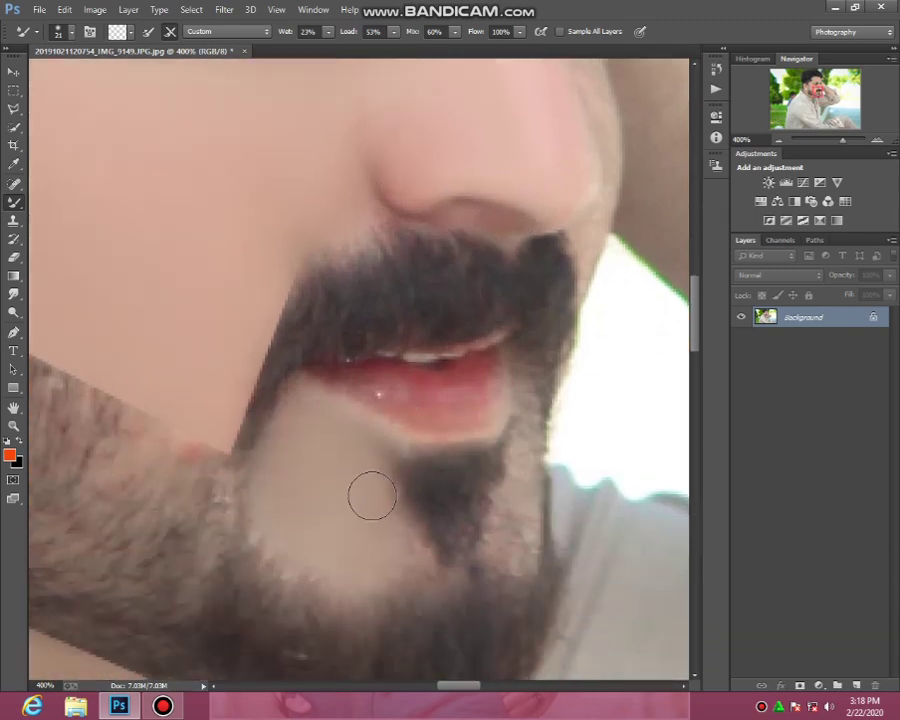
# Step: Smooth the skin below the lower lip, down the chin and at the beard edge
pyautogui.click(295, 420)
pyautogui.moveTo(361, 455); pyautogui.dragTo(396, 563)
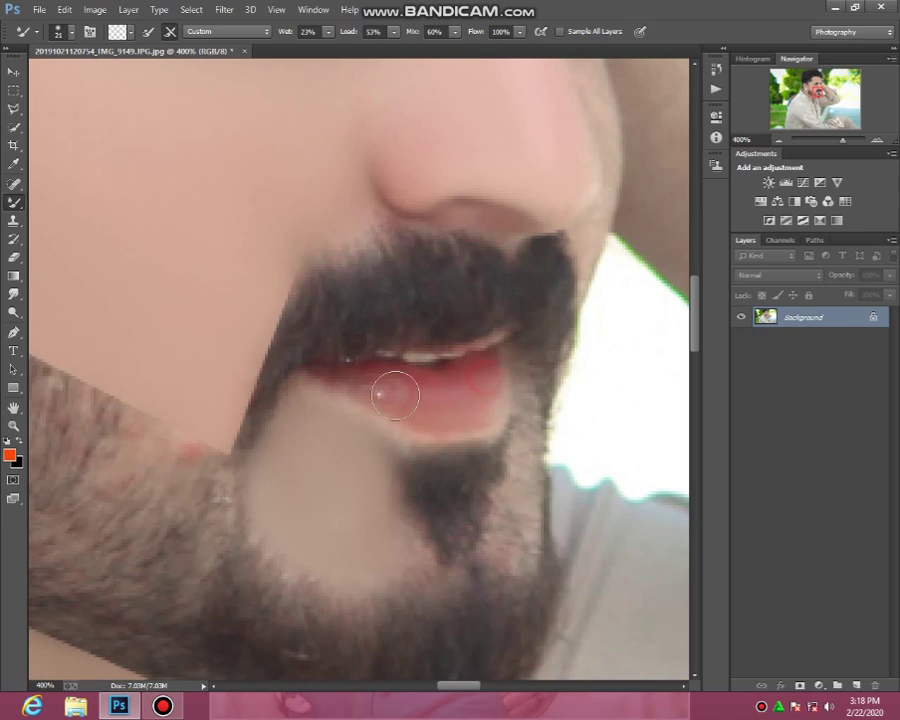
pyautogui.scroll(-3, 425, 398)
pyautogui.click(512, 455)
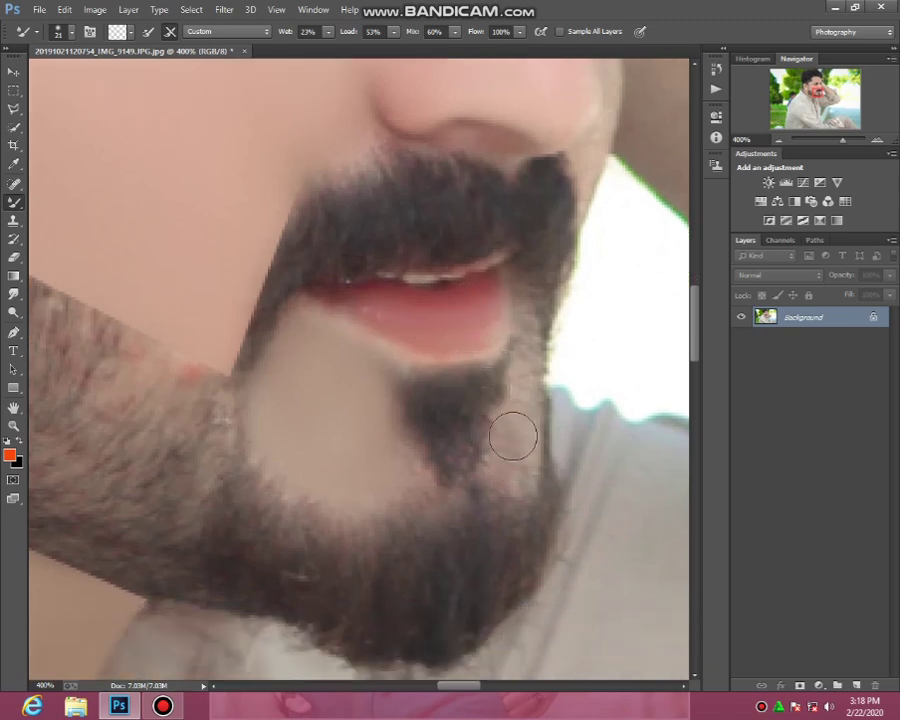
# Step: Smooth the skin along the nose toward its tip and near the eyebrow
pyautogui.scroll(2, 517, 385)
pyautogui.scroll(5, 540, 300)
pyautogui.scroll(4, 565, 245)
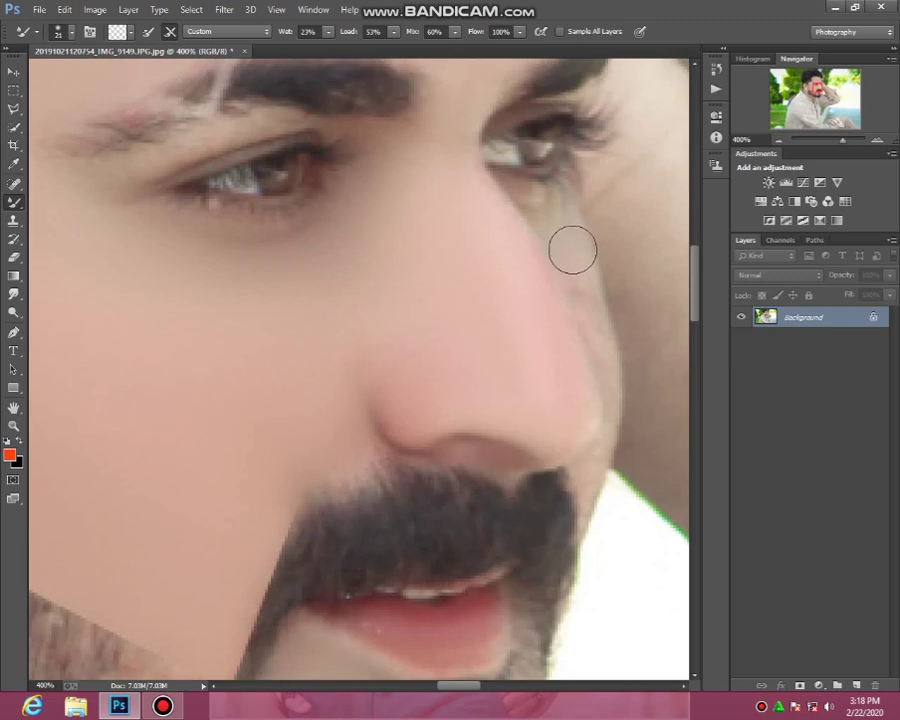
pyautogui.click(598, 358)
pyautogui.scroll(-2, 590, 380)
pyautogui.click(569, 344)
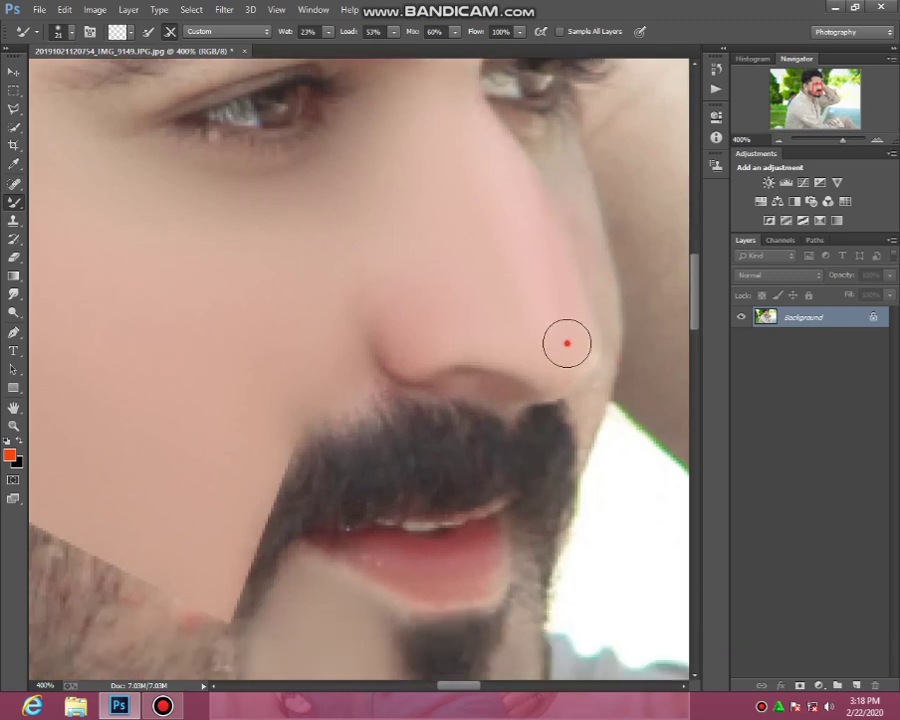
pyautogui.click(454, 334)
pyautogui.click(391, 319)
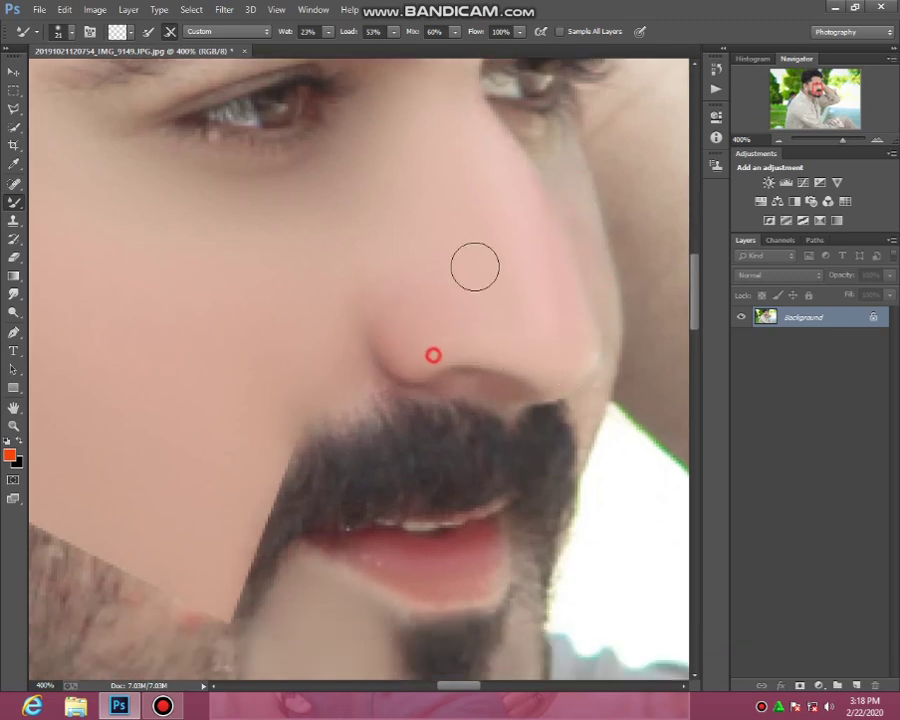
pyautogui.scroll(4, 470, 250)
pyautogui.click(434, 214)
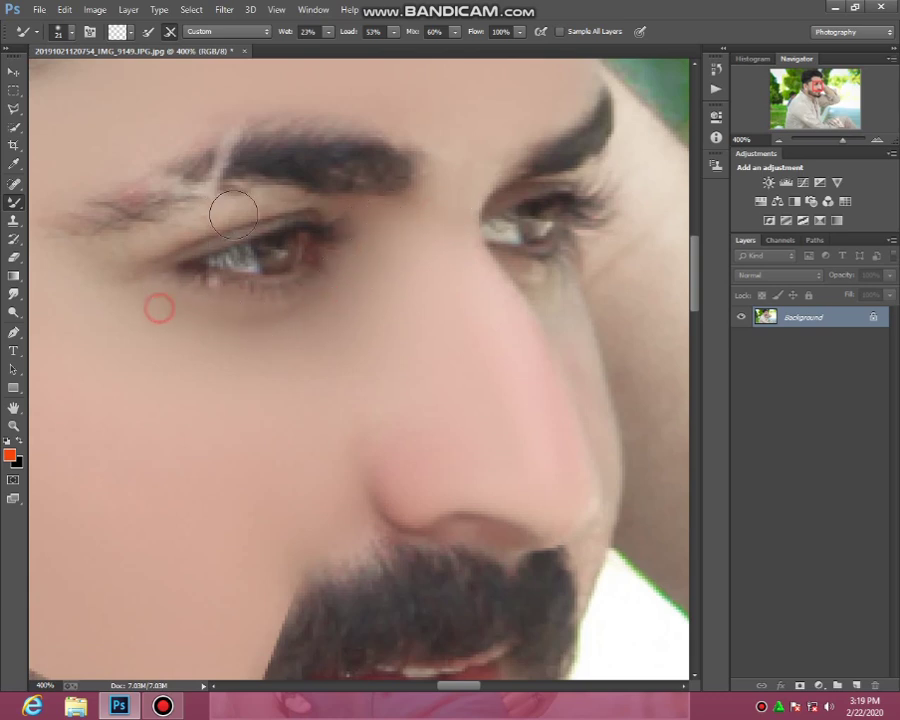
# Step: Blend the skin at the outer eye corner, between the eyebrows and along the nose edge
pyautogui.click(122, 249)
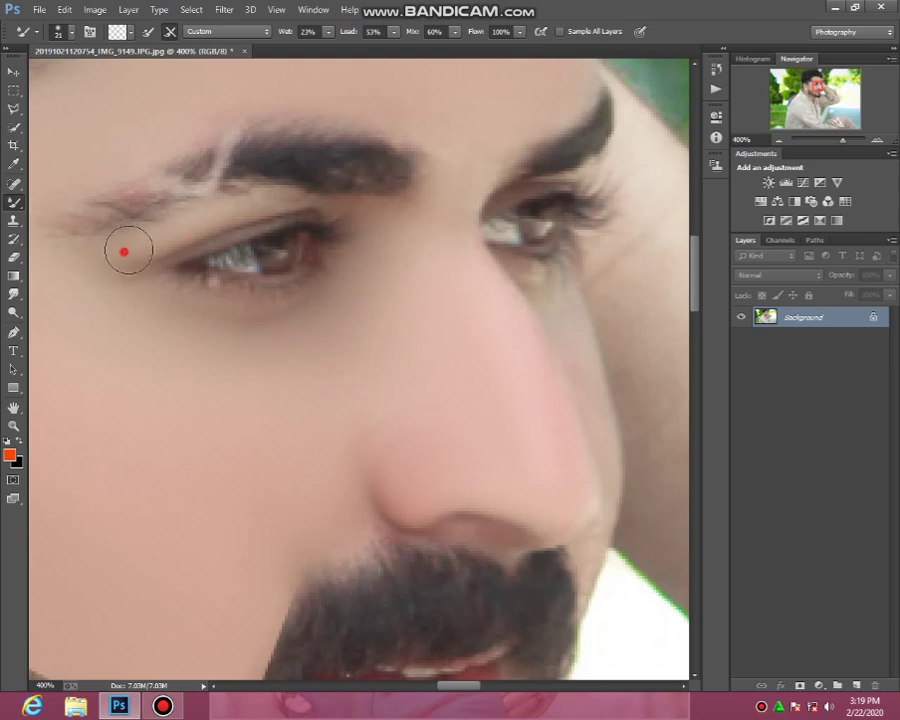
pyautogui.scroll(5, 484, 220)
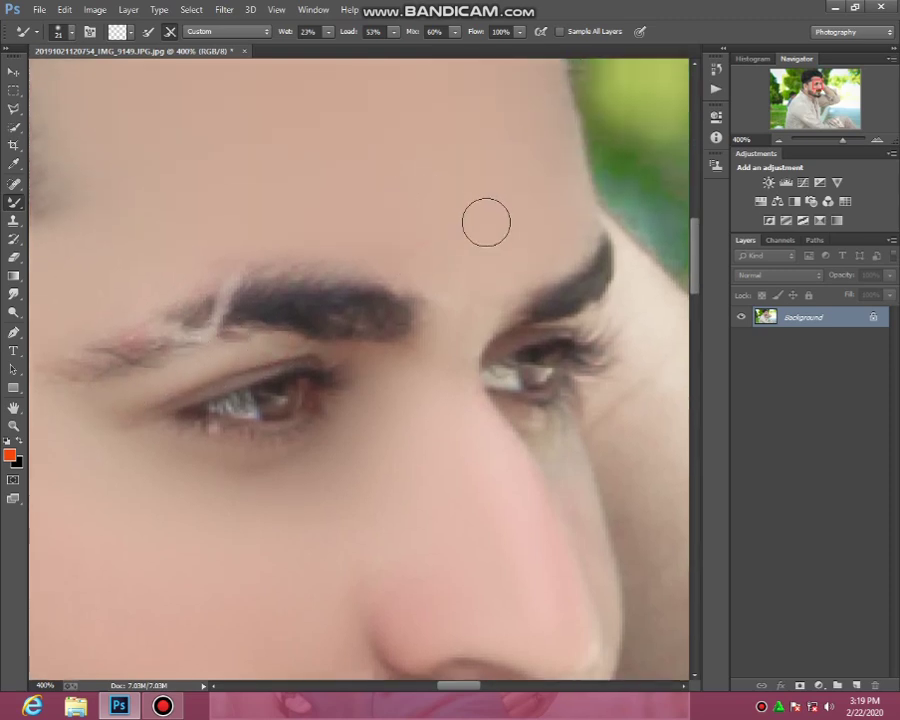
pyautogui.scroll(1, 520, 230)
pyautogui.moveTo(468, 410); pyautogui.dragTo(507, 400)
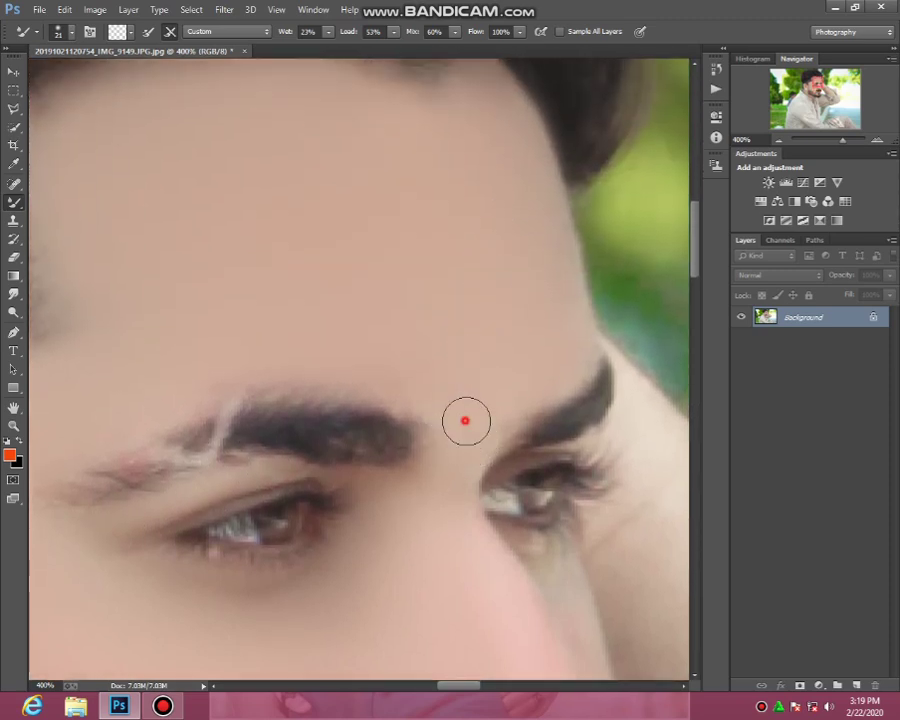
pyautogui.scroll(-2, 515, 344)
pyautogui.scroll(-1, 519, 405)
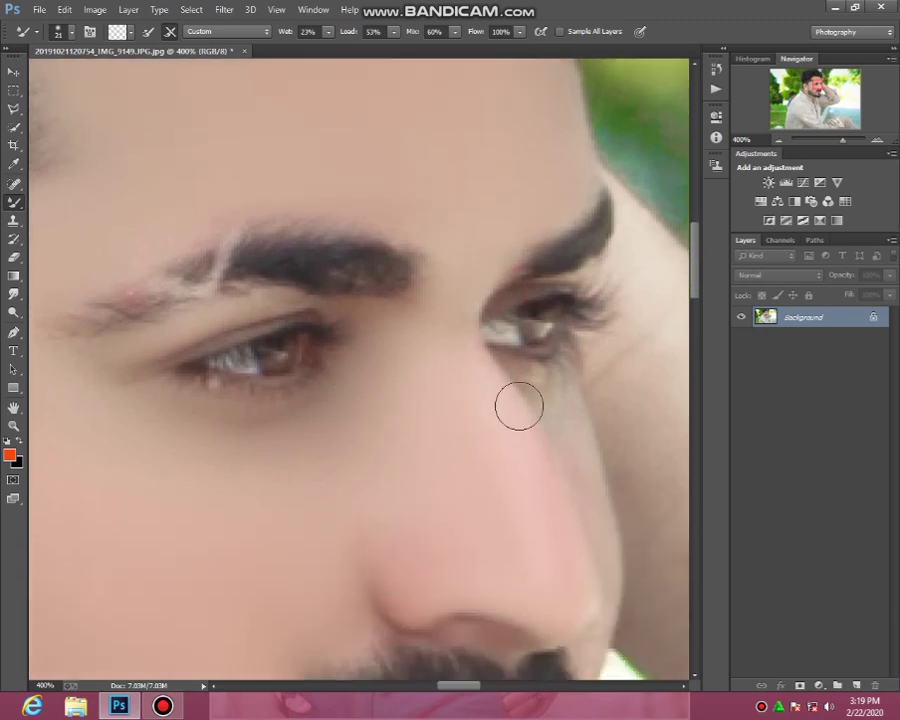
pyautogui.moveTo(554, 398); pyautogui.dragTo(593, 497)
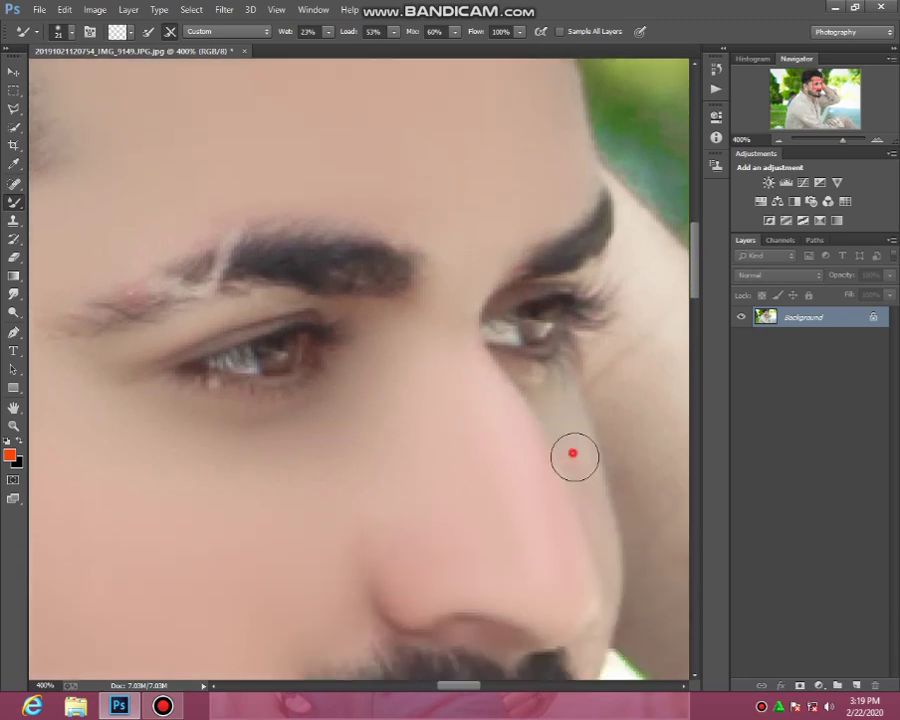
pyautogui.click(13, 426)
# Step: Zoom to 700% on the eyebrow and eye and select the Mixer Brush
pyautogui.click(176, 306)
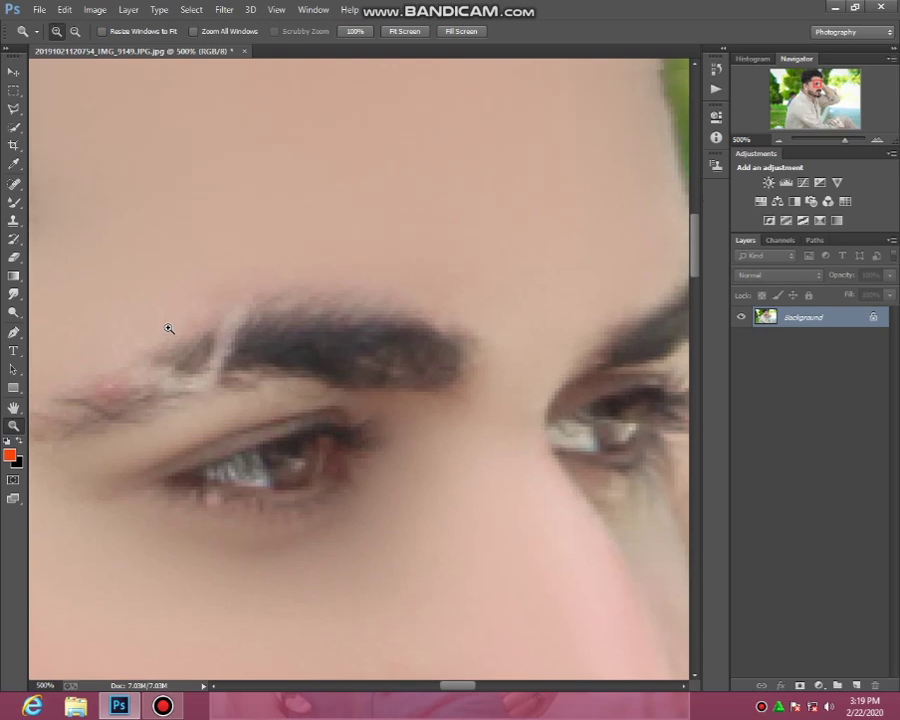
pyautogui.click(152, 370)
pyautogui.click(150, 366)
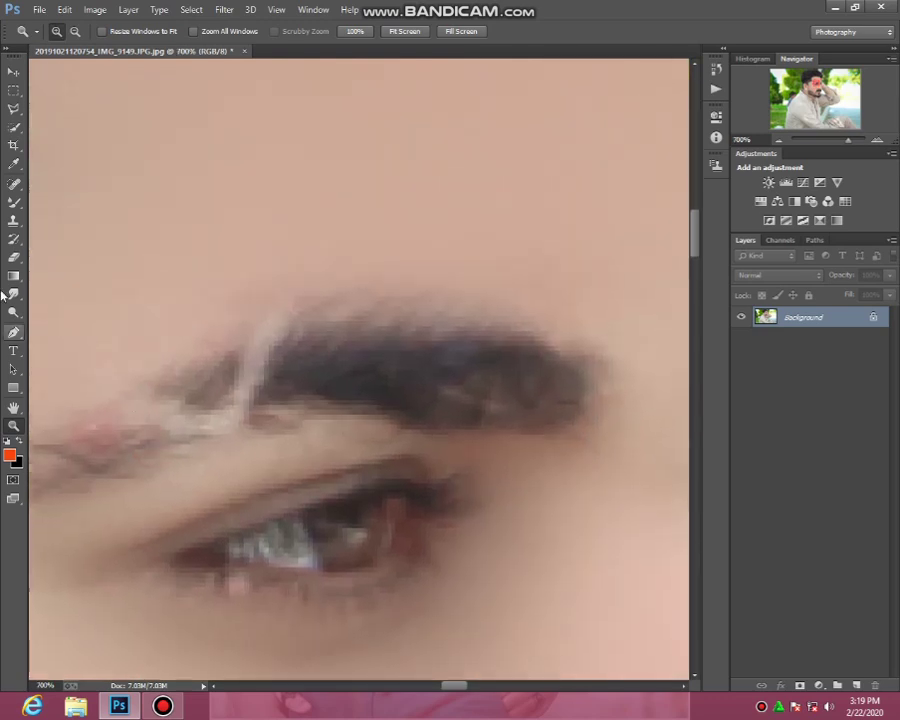
pyautogui.click(14, 201)
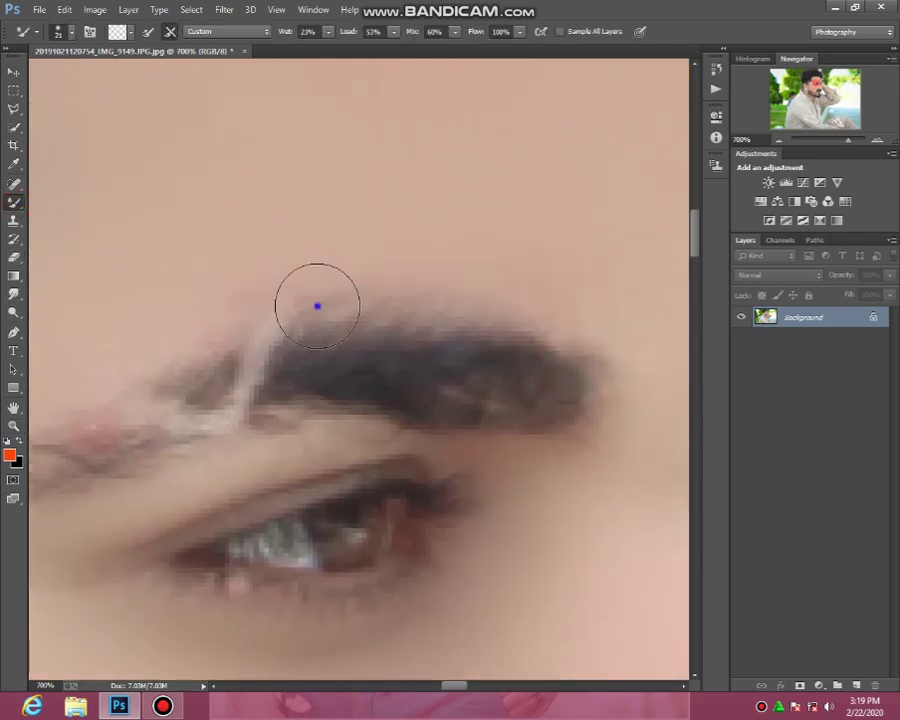
pyautogui.rightClick(318, 305)
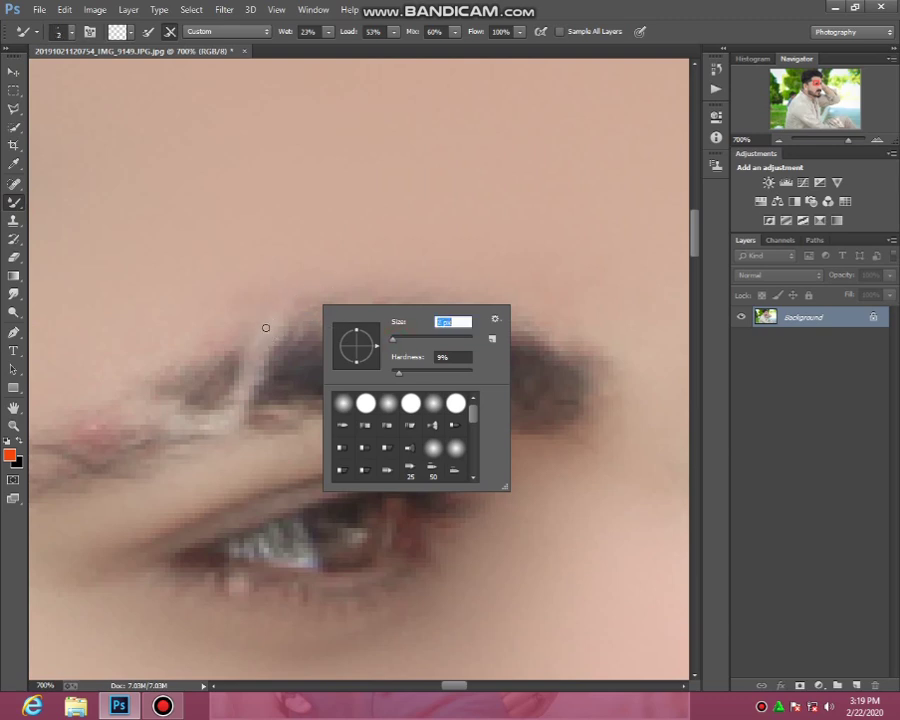
pyautogui.click(265, 328)
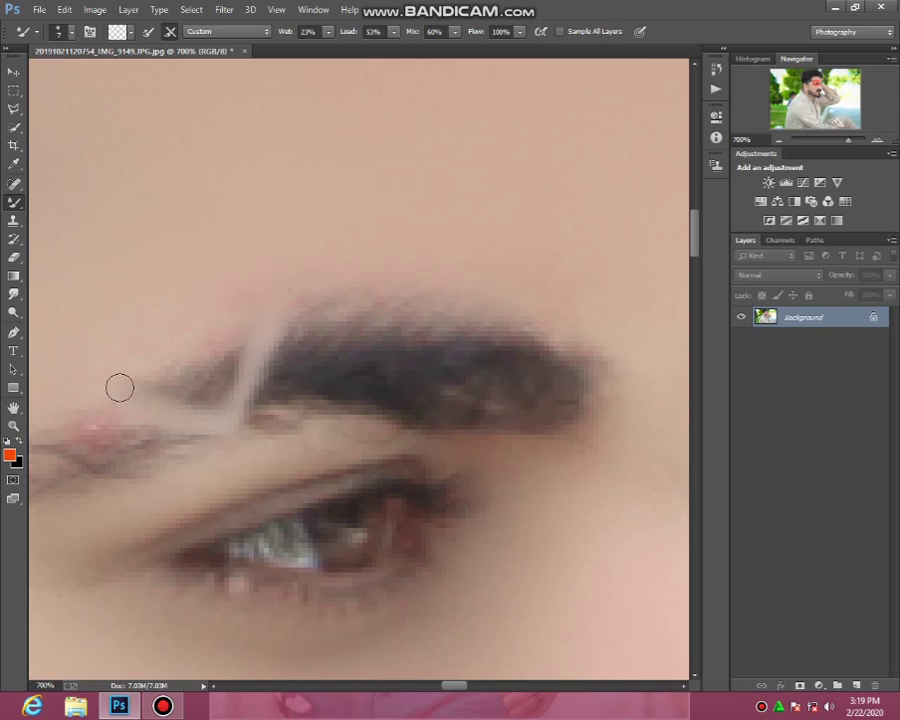
# Step: Set the Mixer Brush to 18 px and blend the skin beneath the eye and its inner corner
pyautogui.scroll(-1, 200, 408)
pyautogui.scroll(-1, 234, 410)
pyautogui.rightClick(278, 384)
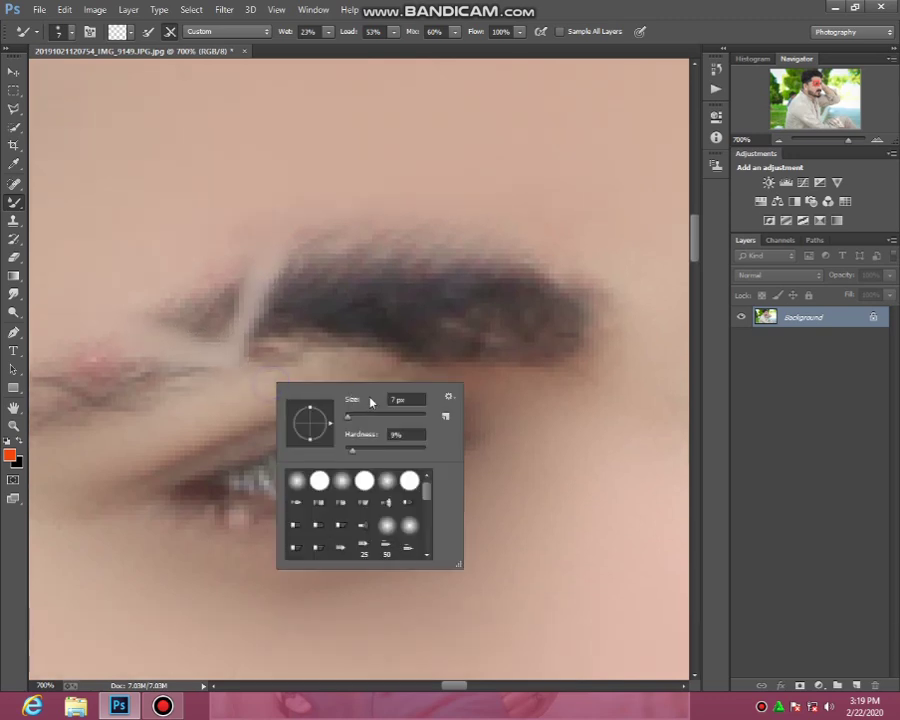
pyautogui.click(363, 418)
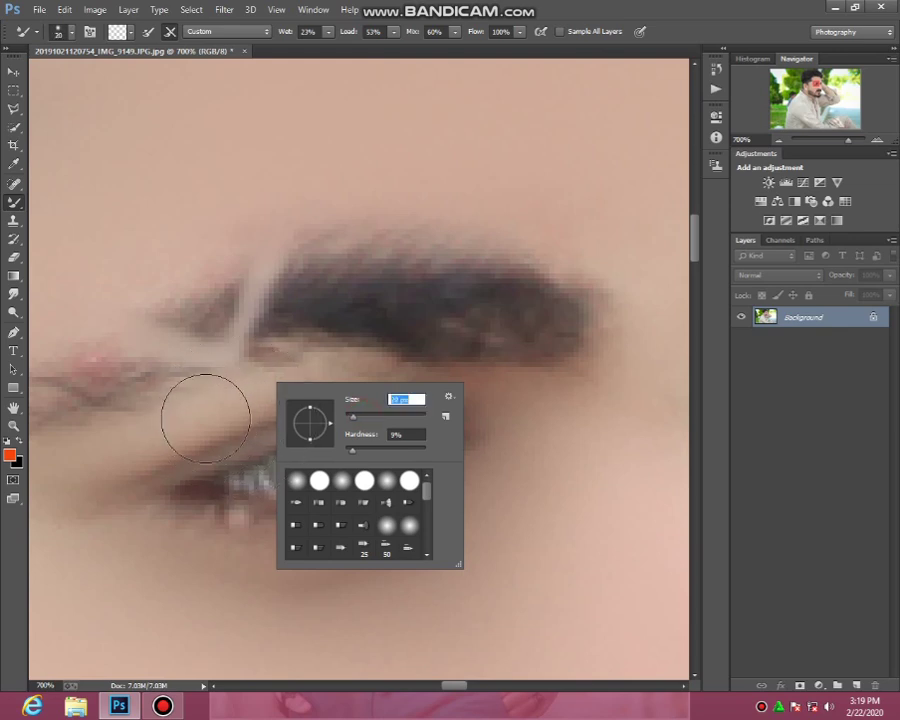
pyautogui.click(229, 412)
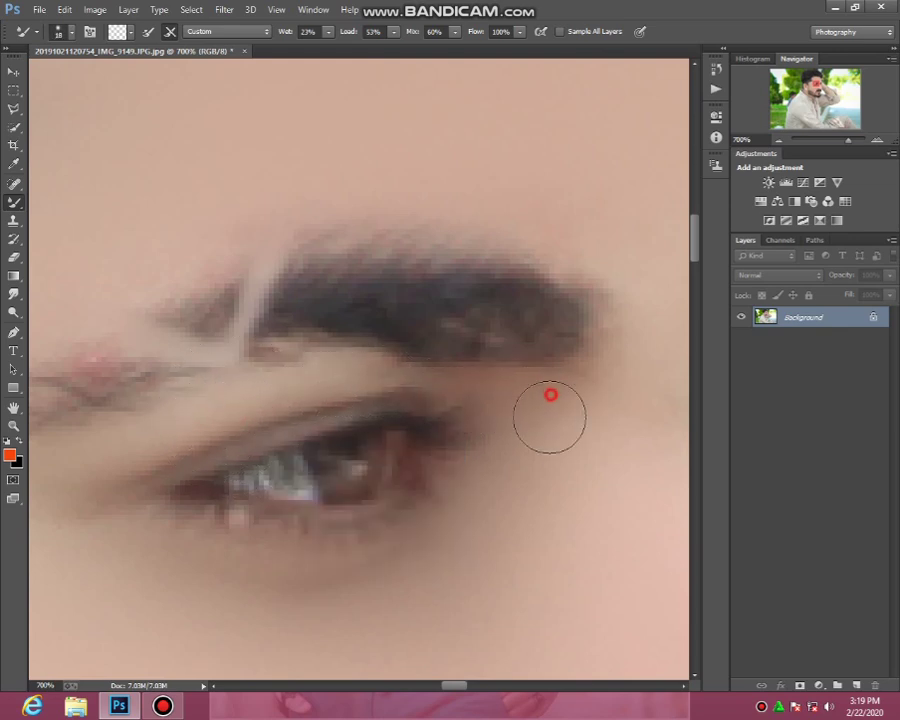
pyautogui.scroll(-4, 500, 410)
pyautogui.moveTo(476, 405)
pyautogui.mouseDown()
pyautogui.moveTo(310, 430)
pyautogui.moveTo(198, 410)
pyautogui.moveTo(297, 432)
pyautogui.mouseUp()
pyautogui.moveTo(446, 362); pyautogui.dragTo(432, 384)
pyautogui.moveTo(386, 428)
pyautogui.mouseDown()
pyautogui.moveTo(301, 438)
pyautogui.moveTo(104, 380)
pyautogui.moveTo(92, 363)
pyautogui.mouseUp()
# Step: Fit the photo on screen, then zoom in to check the retouched face
pyautogui.click(13, 425)
pyautogui.rightClick(191, 346)
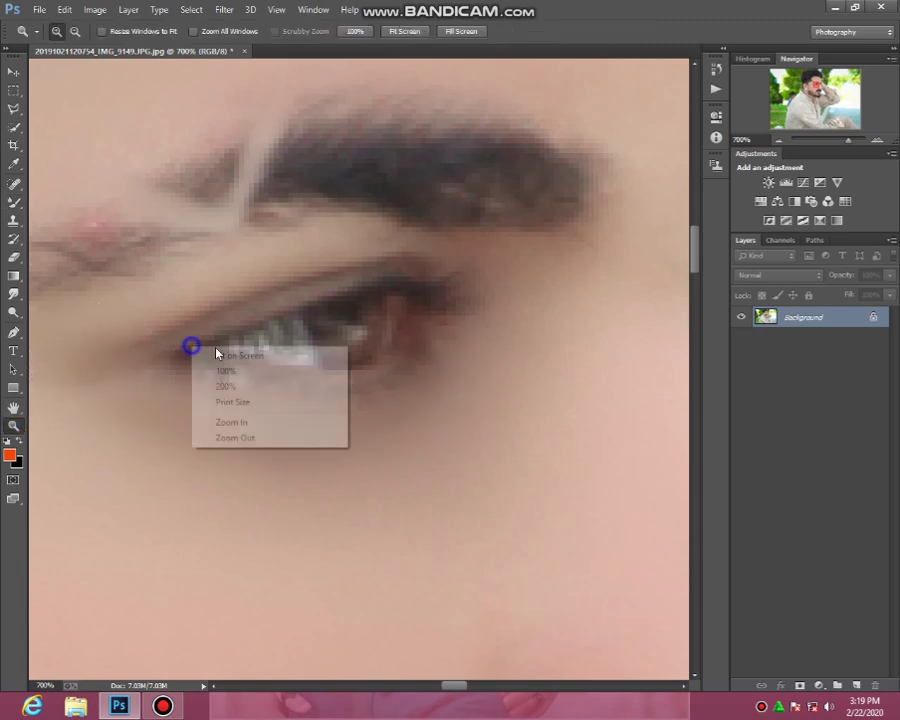
pyautogui.click(236, 353)
pyautogui.click(338, 295)
pyautogui.click(422, 245)
pyautogui.click(466, 318)
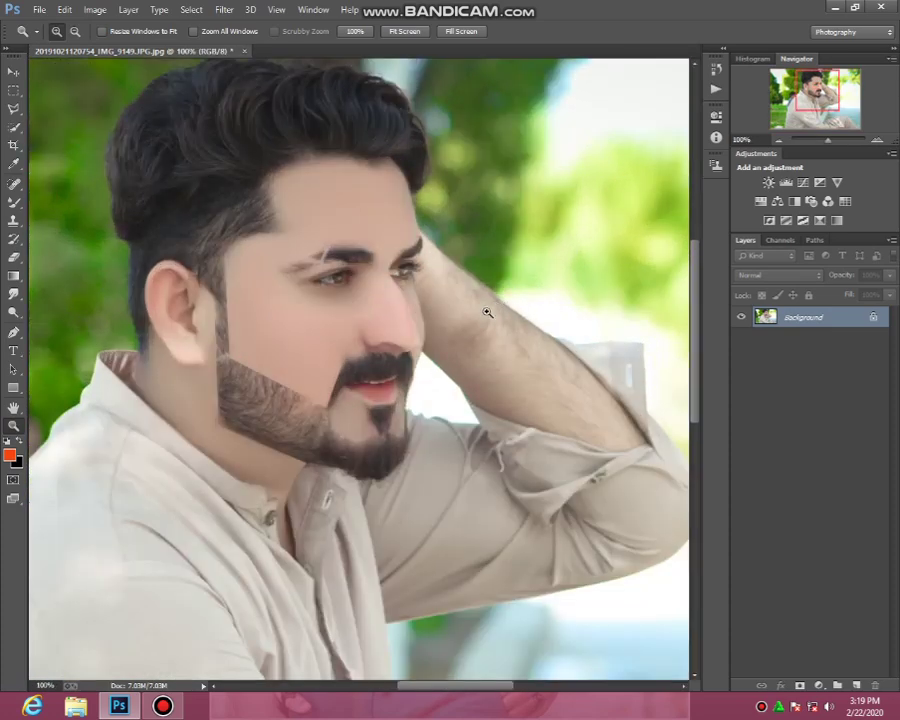
pyautogui.click(483, 360)
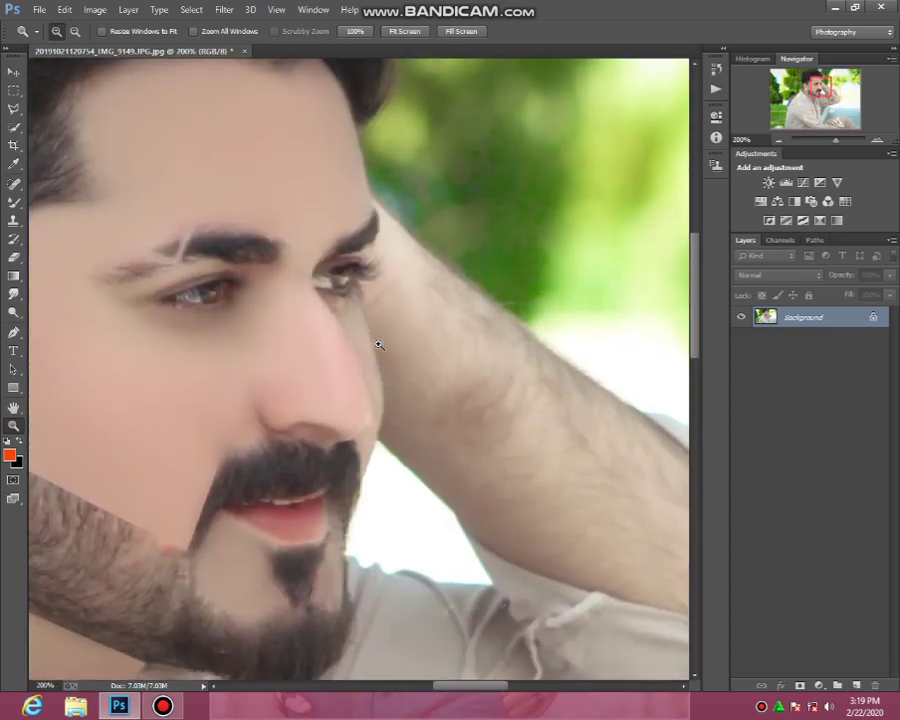
# Step: Refit the photo and zoom to 300% on the raised forearm
pyautogui.rightClick(329, 395)
pyautogui.click(374, 402)
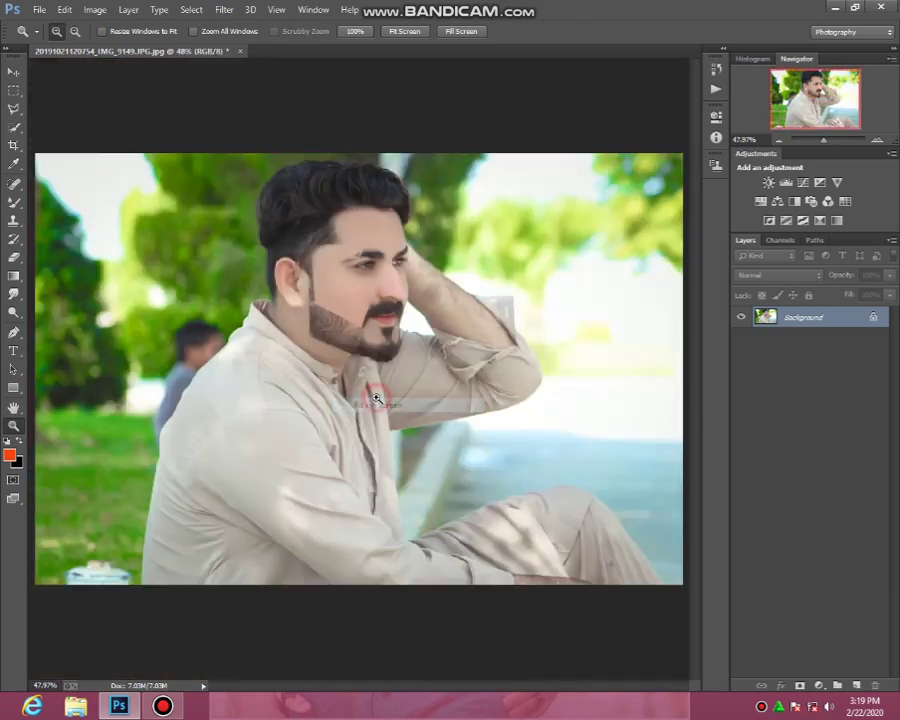
pyautogui.click(446, 293)
pyautogui.click(458, 305)
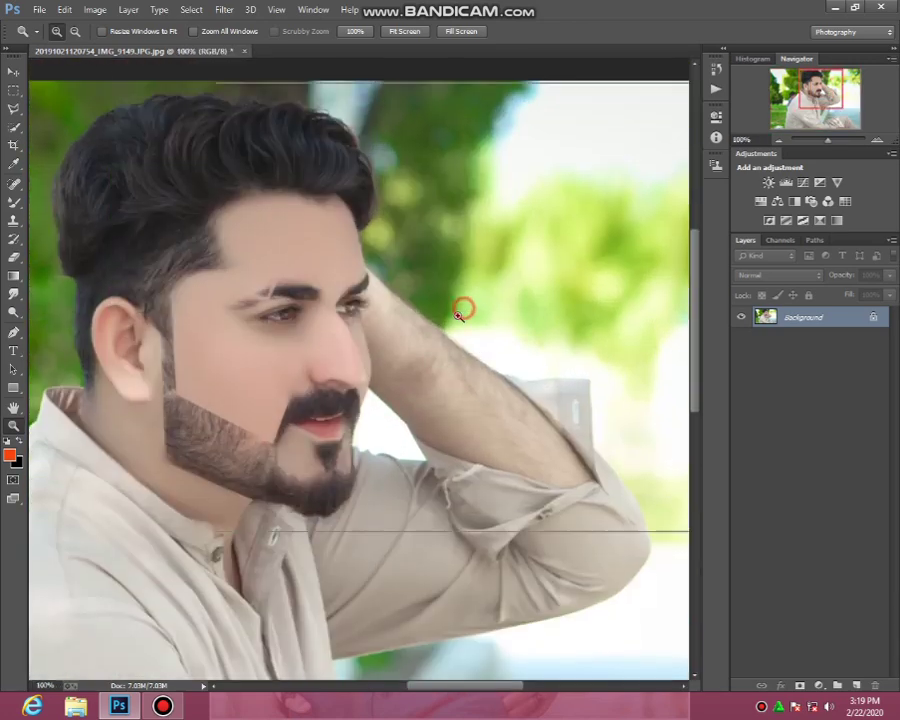
pyautogui.click(342, 303)
pyautogui.scroll(-2, 342, 303)
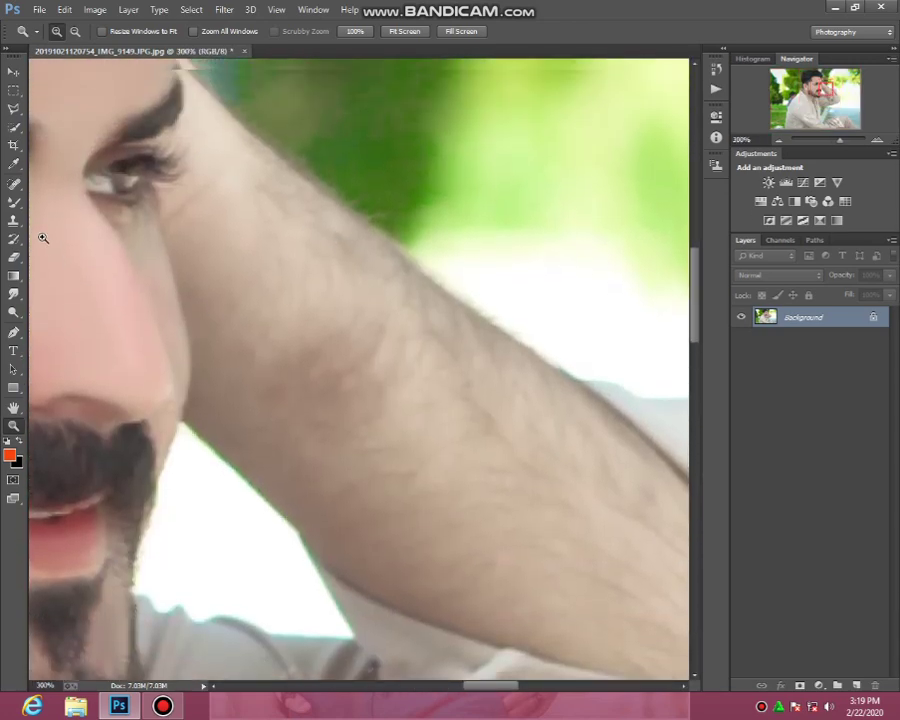
# Step: Set the Mixer Brush to about 75 px and smooth the hair on the upper forearm
pyautogui.click(13, 201)
pyautogui.rightClick(236, 258)
pyautogui.moveTo(320, 288); pyautogui.dragTo(357, 288)
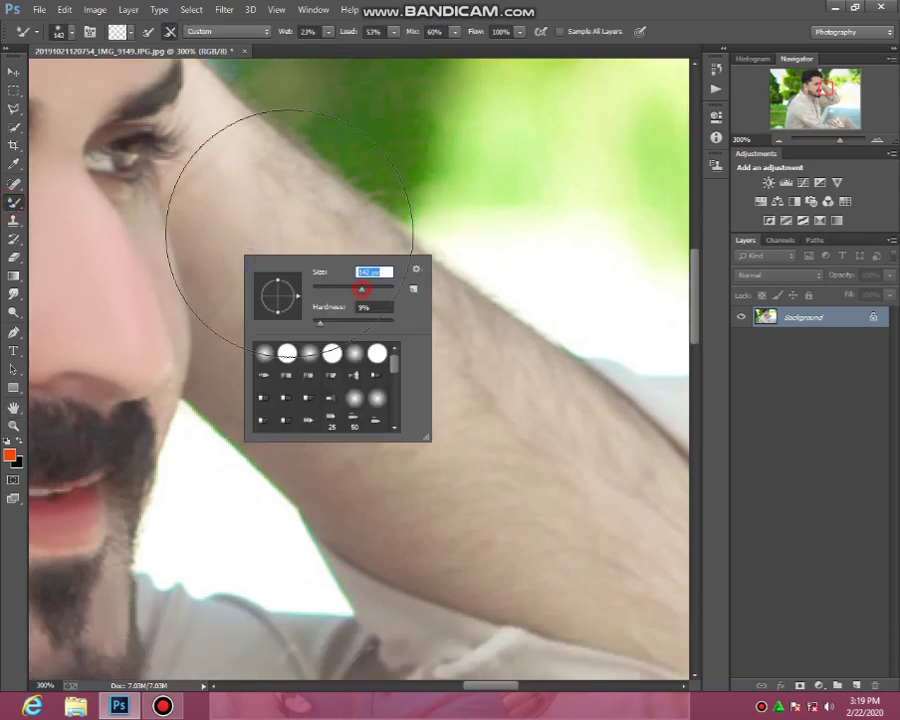
pyautogui.press('[')
pyautogui.press('[')
pyautogui.press('[')
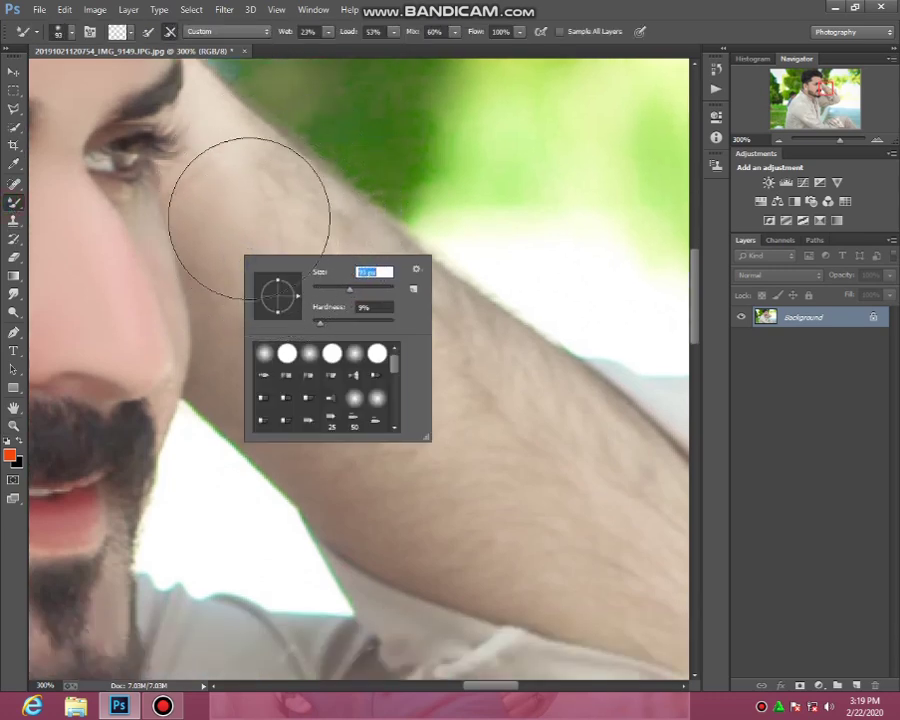
pyautogui.press('[')
pyautogui.press('Return')
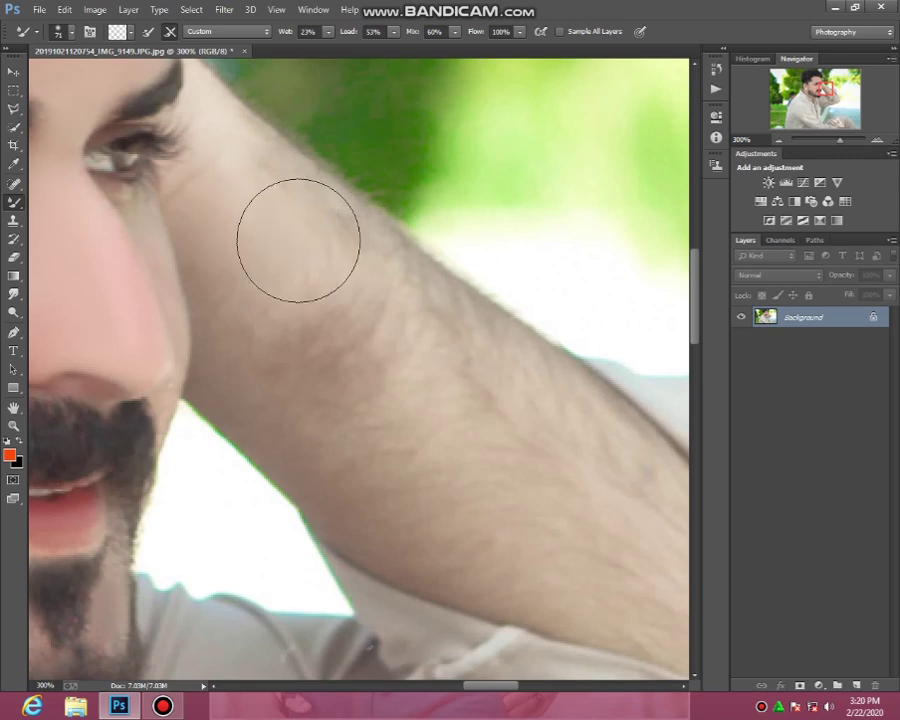
pyautogui.moveTo(355, 278)
pyautogui.mouseDown()
pyautogui.moveTo(371, 306)
pyautogui.moveTo(301, 271)
pyautogui.mouseUp()
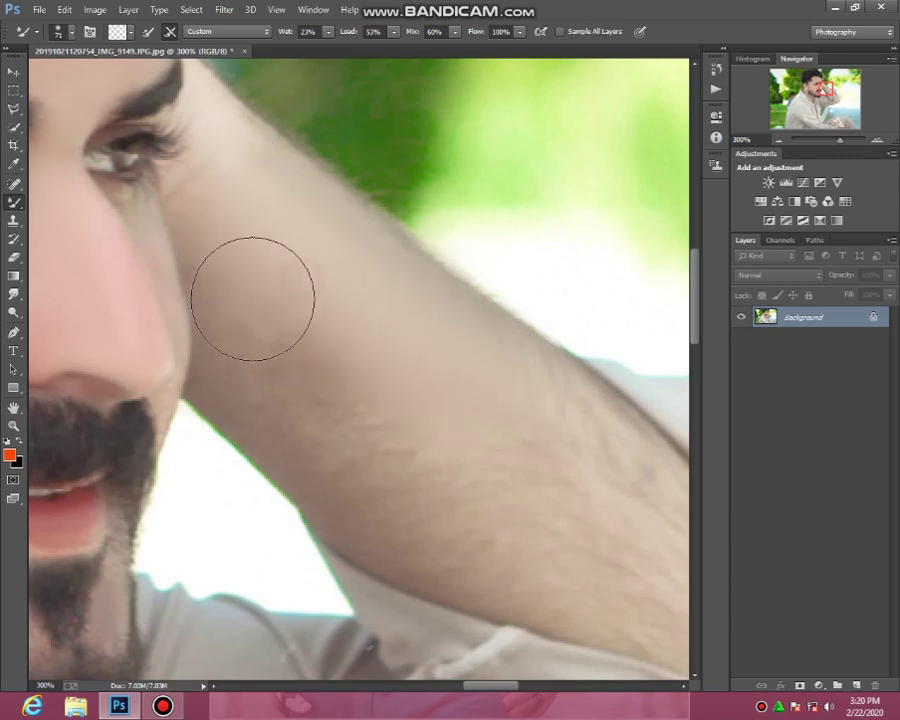
pyautogui.moveTo(291, 374); pyautogui.dragTo(331, 432)
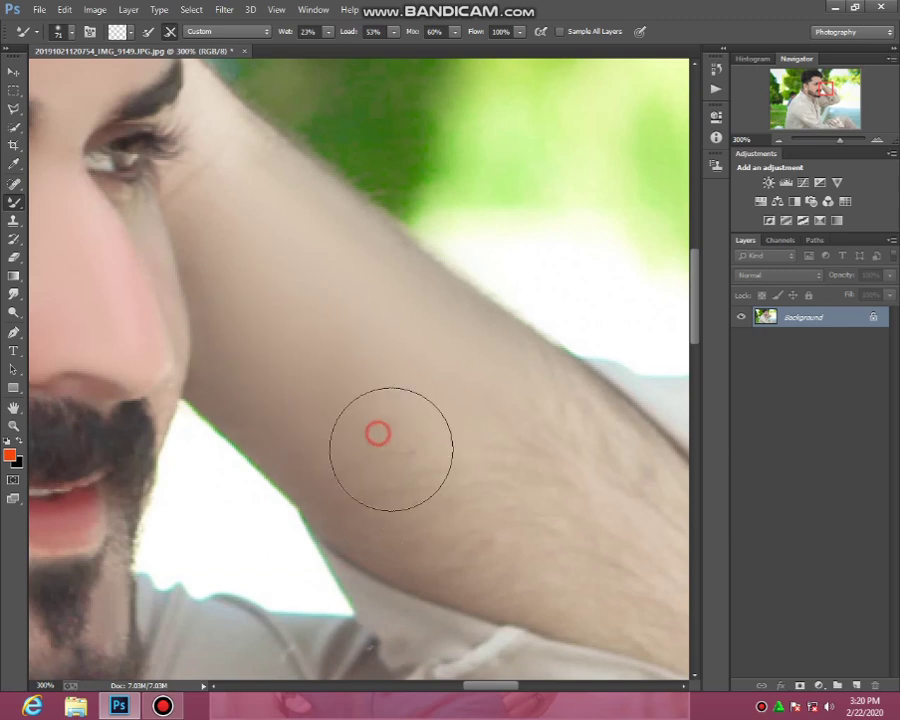
# Step: With a smaller brush, blend the arm skin near the face and across the upper arm
pyautogui.rightClick(331, 432)
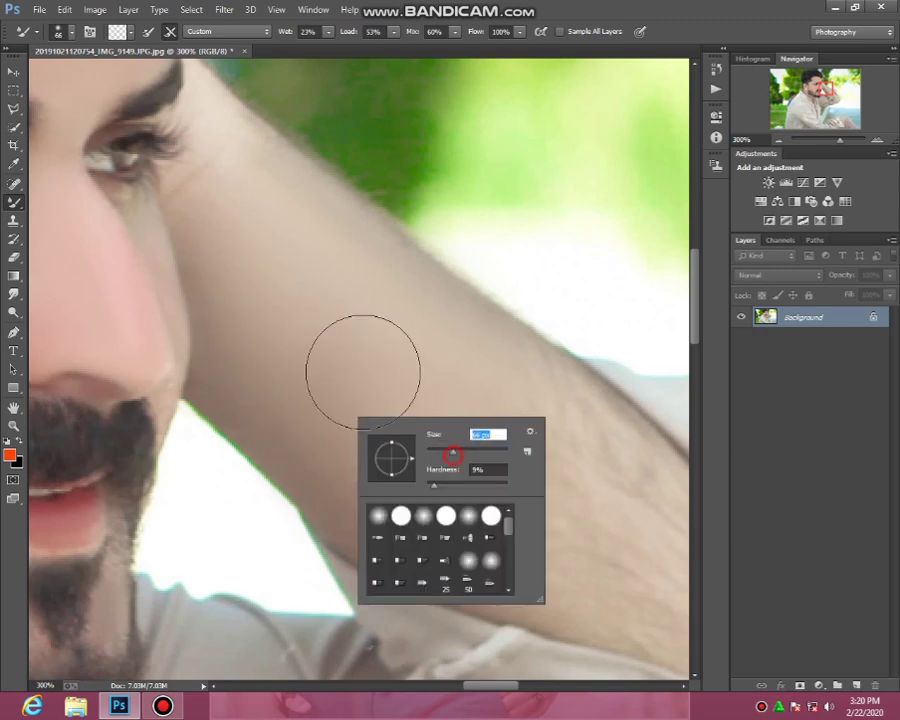
pyautogui.click(270, 213)
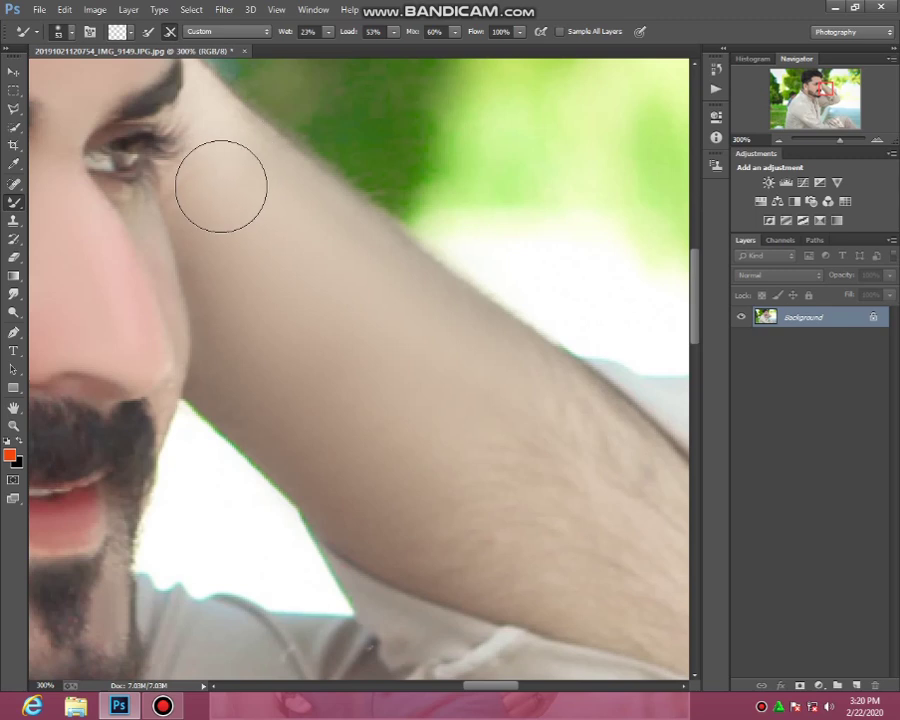
pyautogui.moveTo(220, 215); pyautogui.dragTo(236, 311)
pyautogui.scroll(-1, 236, 311)
pyautogui.scroll(-3, 236, 311)
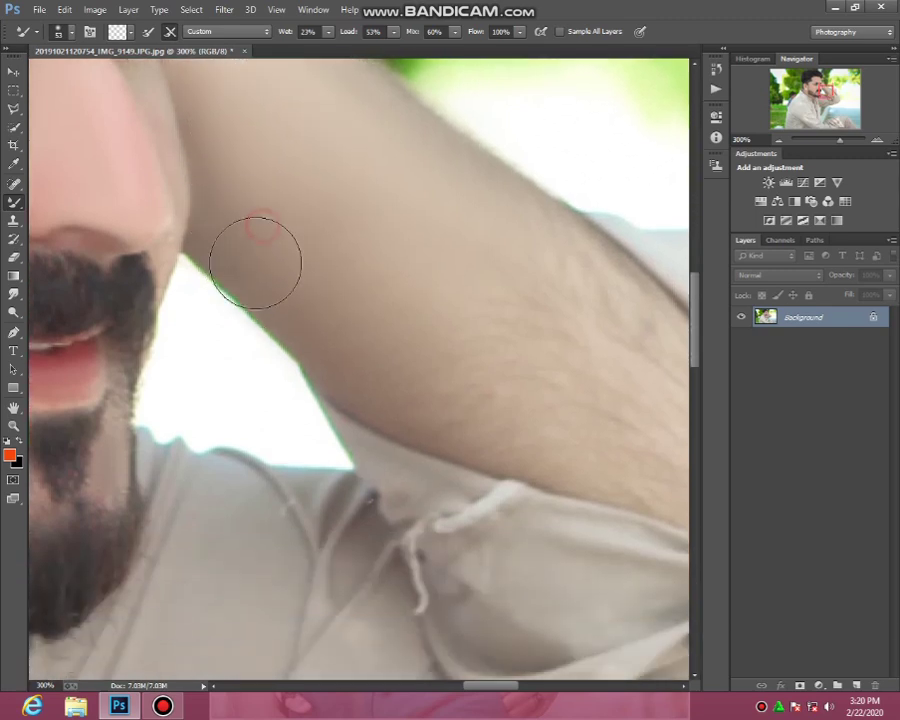
pyautogui.moveTo(256, 216)
pyautogui.mouseDown()
pyautogui.moveTo(490, 413)
pyautogui.moveTo(480, 320)
pyautogui.moveTo(508, 297)
pyautogui.moveTo(482, 259)
pyautogui.moveTo(538, 243)
pyautogui.moveTo(438, 207)
pyautogui.moveTo(368, 215)
pyautogui.mouseUp()
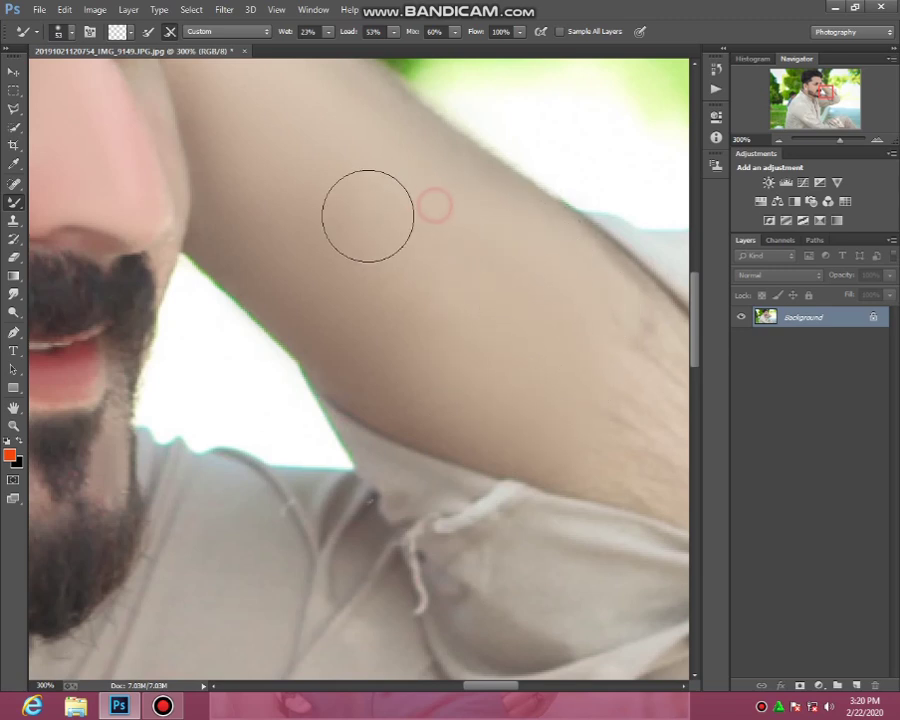
pyautogui.scroll(1, 301, 271)
pyautogui.click(276, 286)
pyautogui.moveTo(240, 302); pyautogui.dragTo(231, 193)
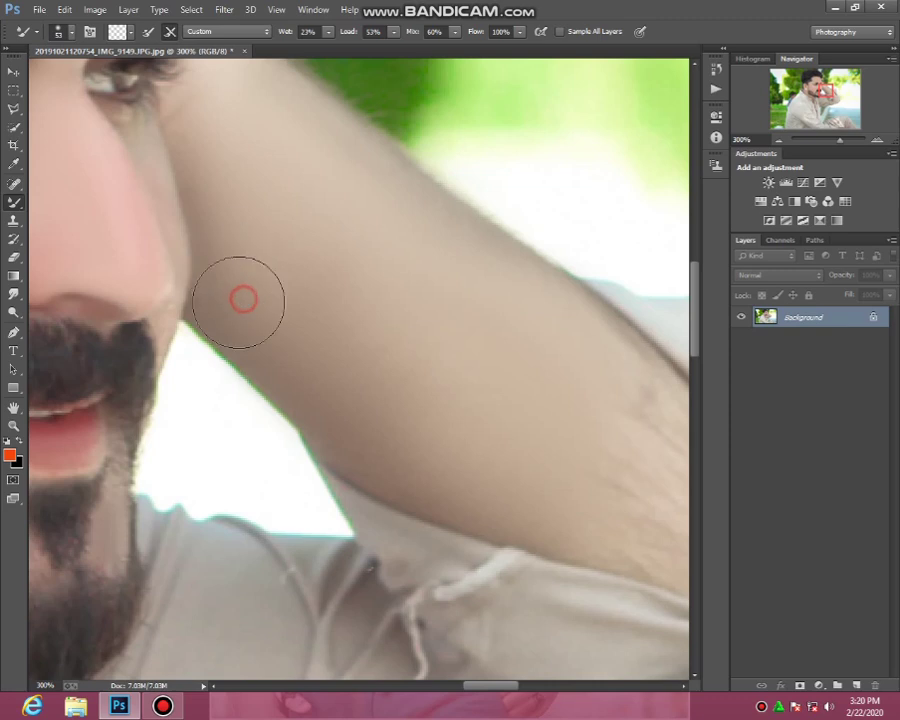
pyautogui.click(220, 154)
# Step: Smooth the remaining hair along the lower arm edge and near the elbow
pyautogui.scroll(-1, 326, 530)
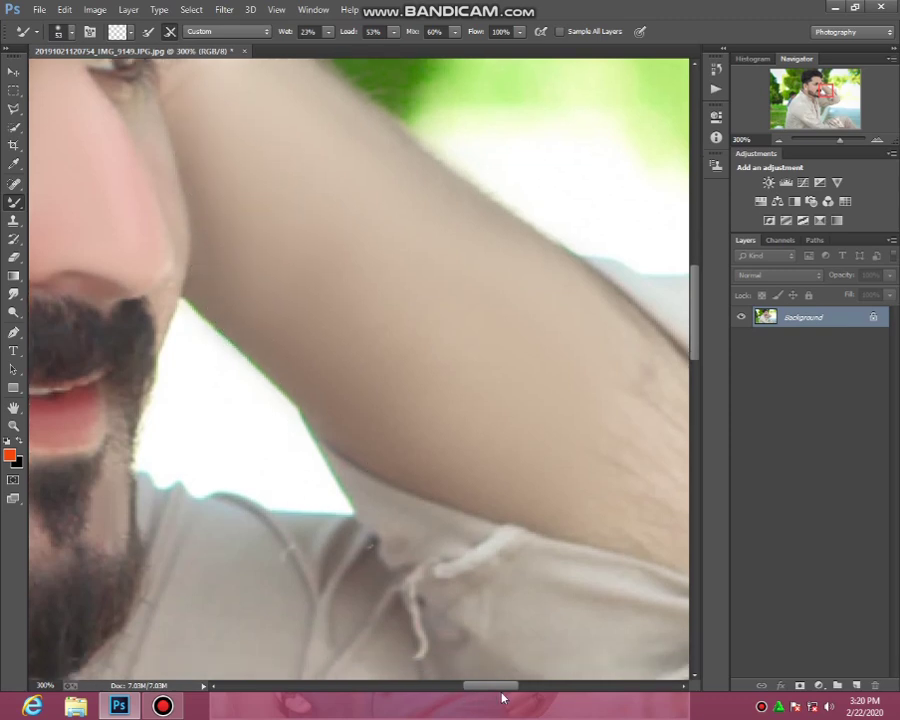
pyautogui.moveTo(500, 686); pyautogui.dragTo(512, 686)
pyautogui.scroll(1, 476, 508)
pyautogui.click(453, 430)
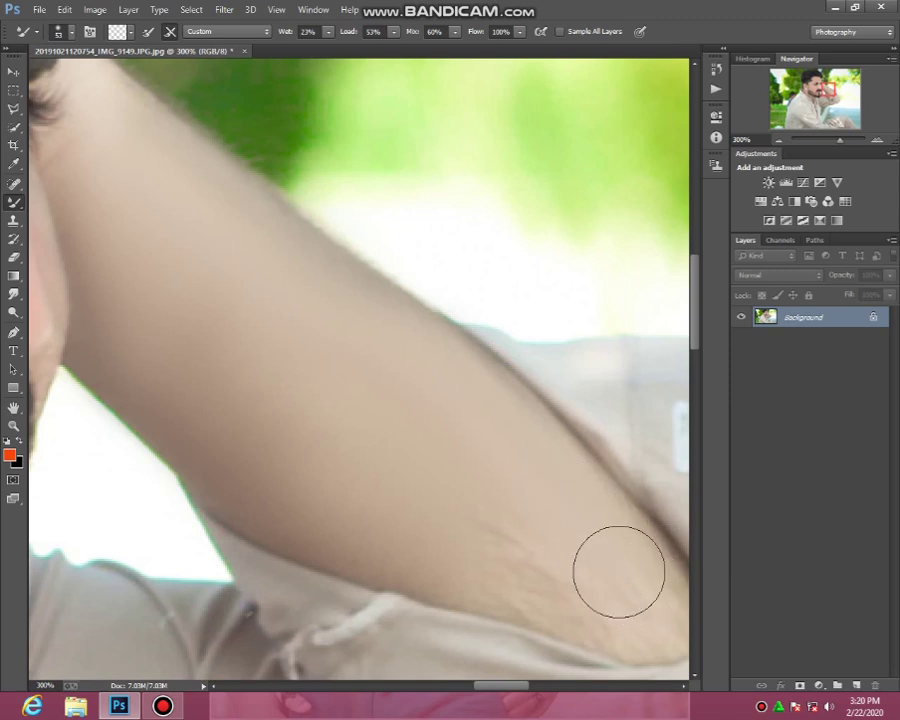
pyautogui.moveTo(600, 565); pyautogui.dragTo(467, 554)
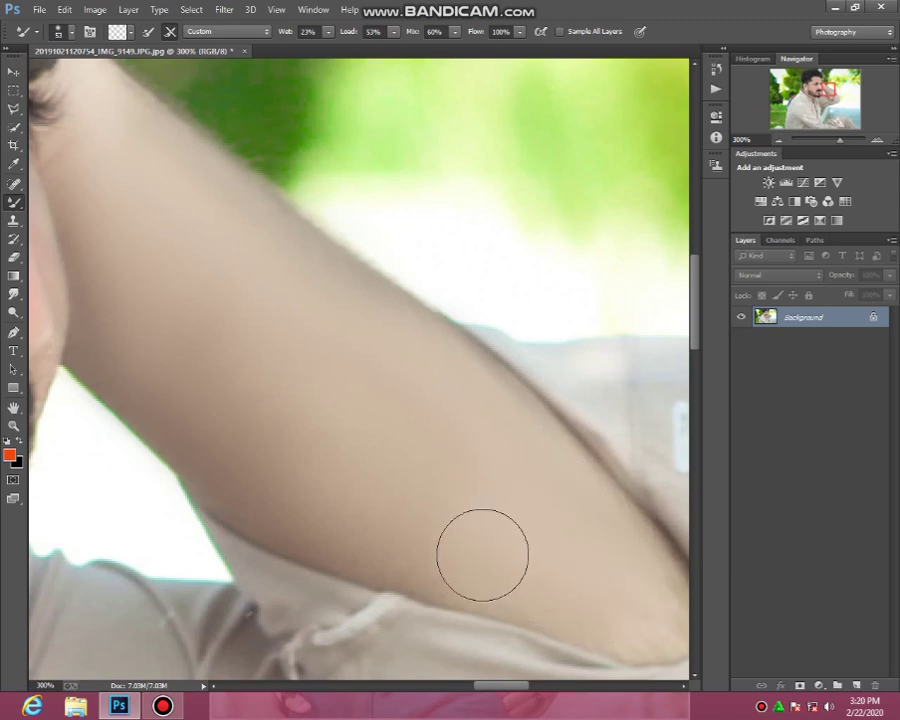
pyautogui.moveTo(242, 471); pyautogui.dragTo(353, 540)
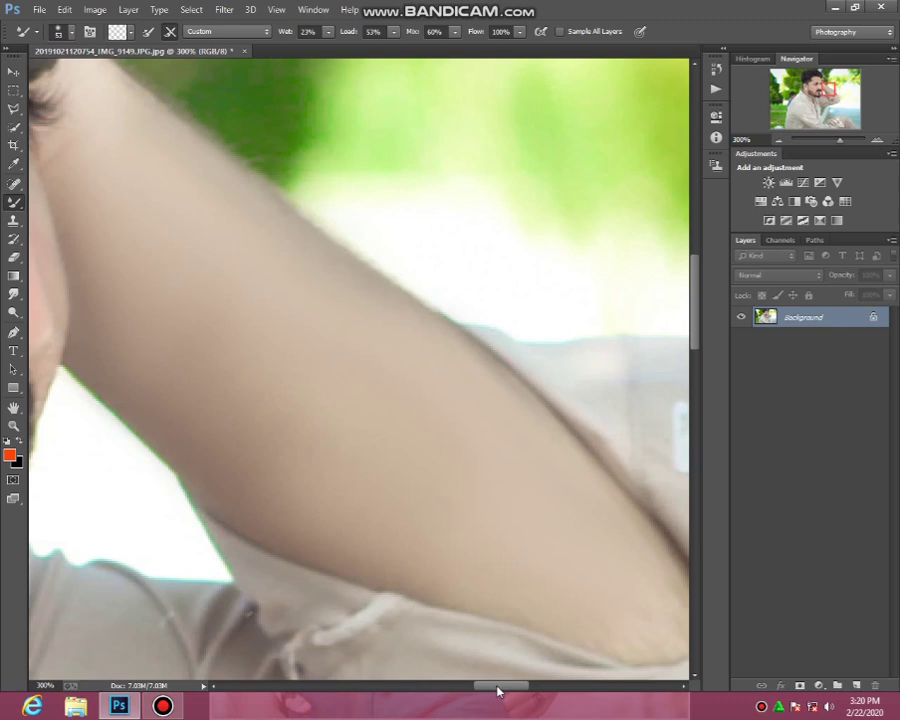
pyautogui.moveTo(498, 688); pyautogui.dragTo(517, 688)
pyautogui.moveTo(334, 492); pyautogui.dragTo(440, 610)
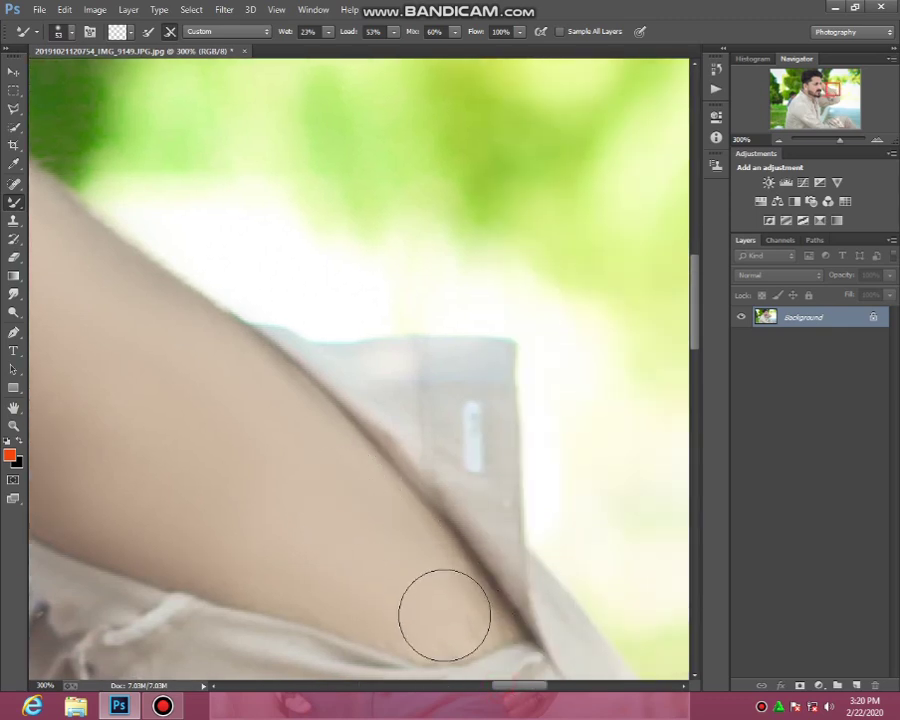
pyautogui.moveTo(400, 548); pyautogui.dragTo(444, 610)
pyautogui.moveTo(372, 538); pyautogui.dragTo(292, 428)
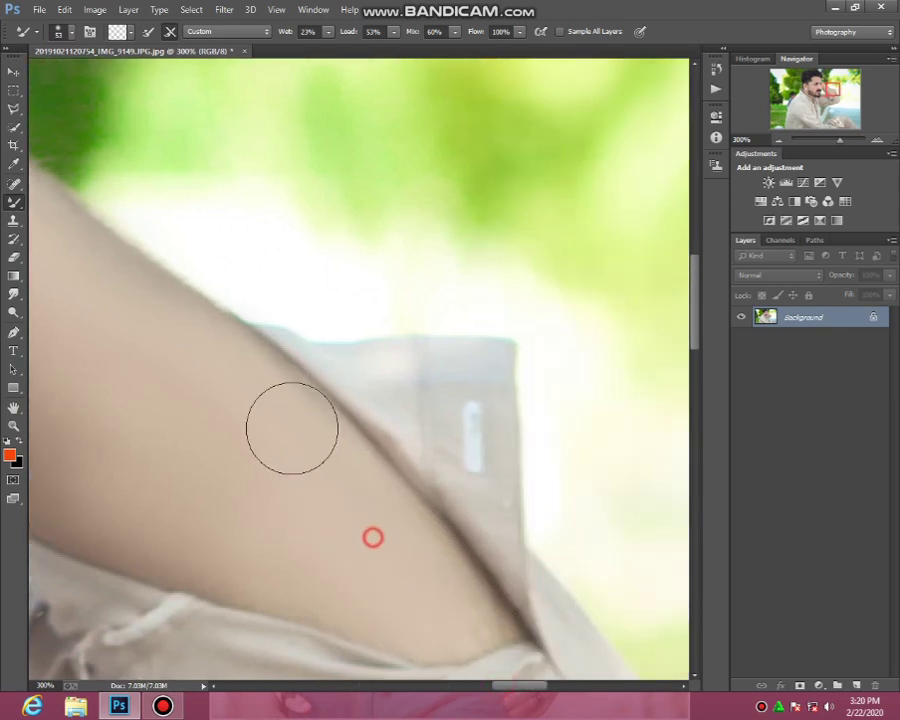
pyautogui.click(298, 438)
pyautogui.click(230, 388)
pyautogui.click(13, 425)
# Step: Fit the portrait on screen and duplicate Background as Background copy
pyautogui.rightClick(159, 389)
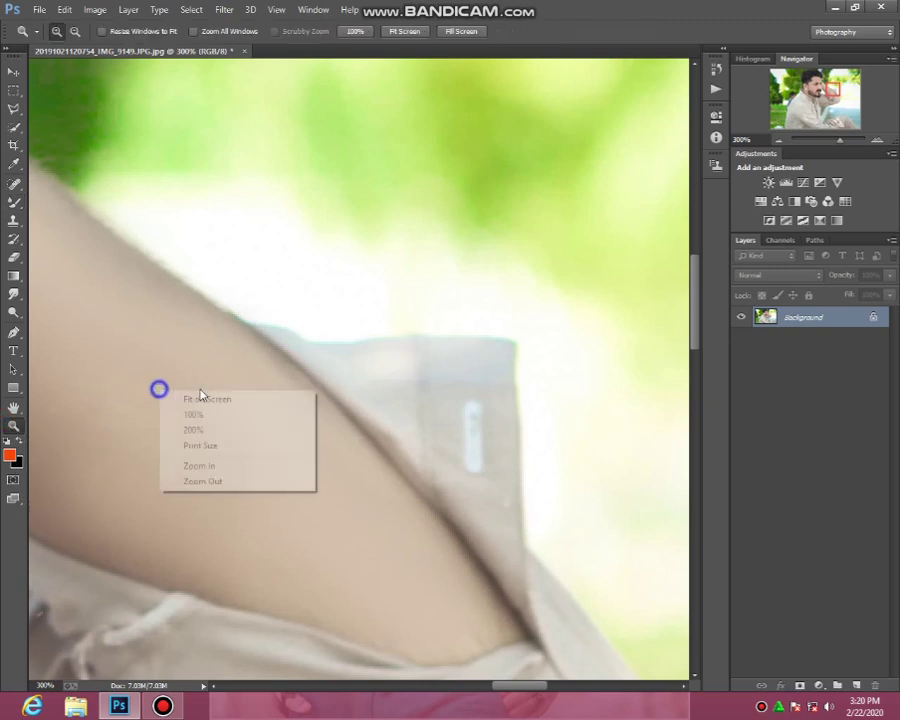
pyautogui.click(210, 398)
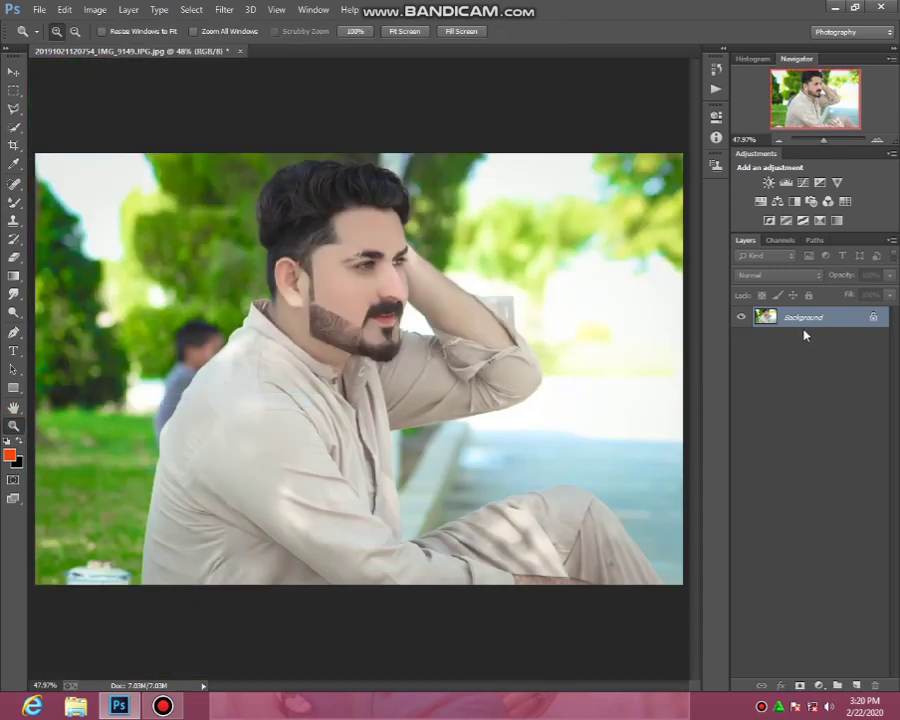
pyautogui.moveTo(816, 322); pyautogui.dragTo(837, 686)
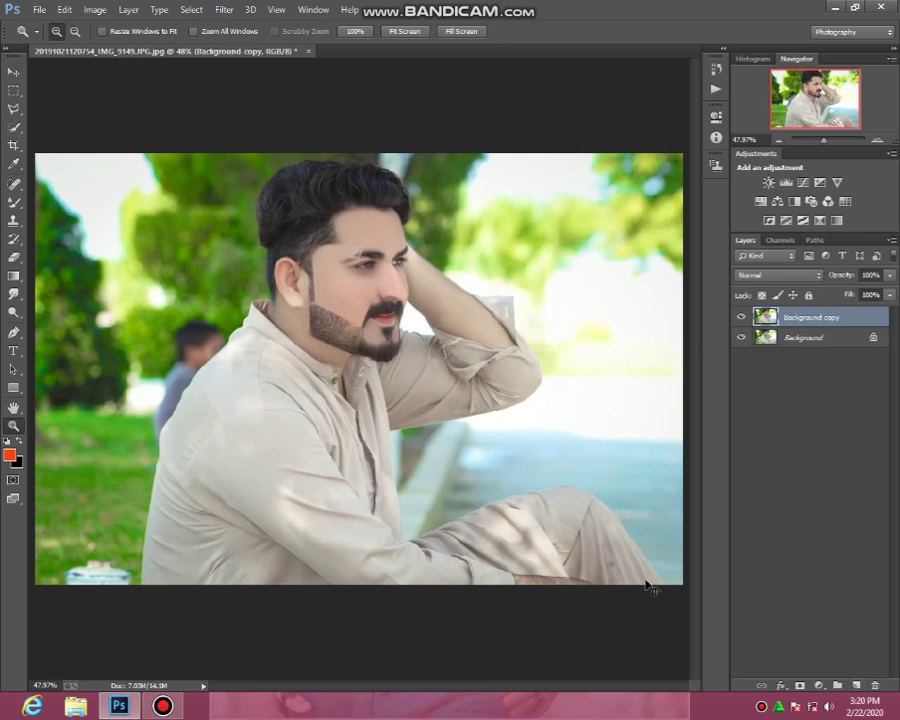
# Step: Add a 7 px inside stroke in near-white #f2e9e9, then merge visible into Background
pyautogui.click(782, 685)
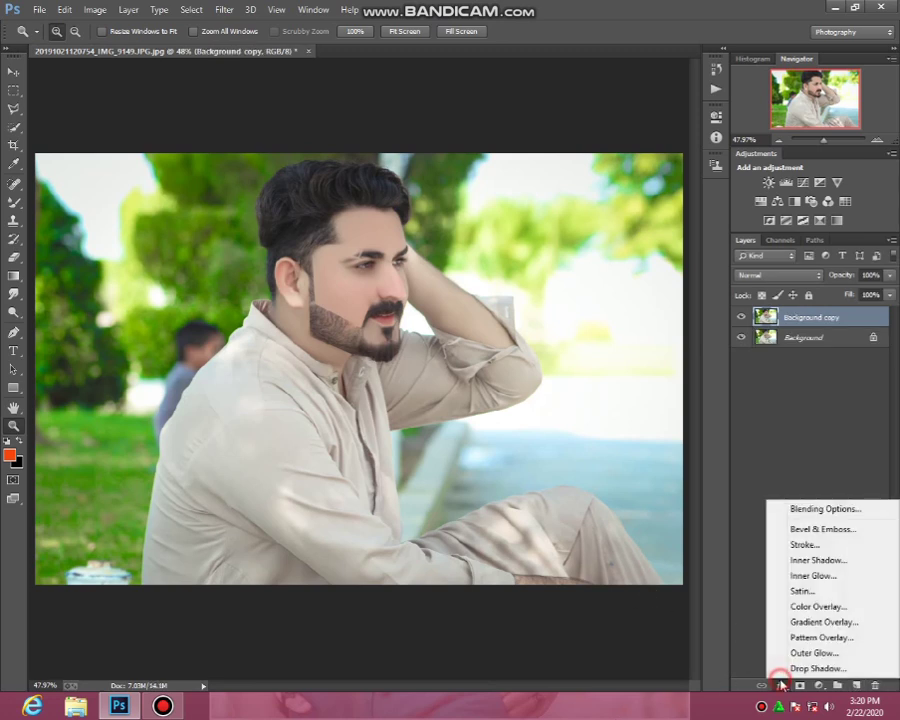
pyautogui.click(806, 541)
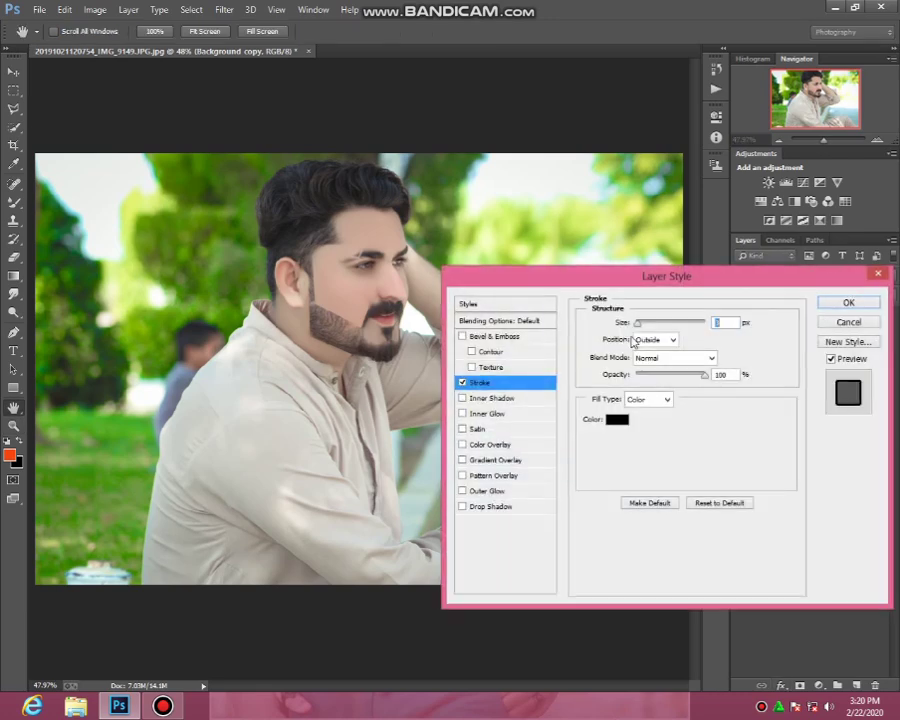
pyautogui.click(666, 340)
pyautogui.click(652, 359)
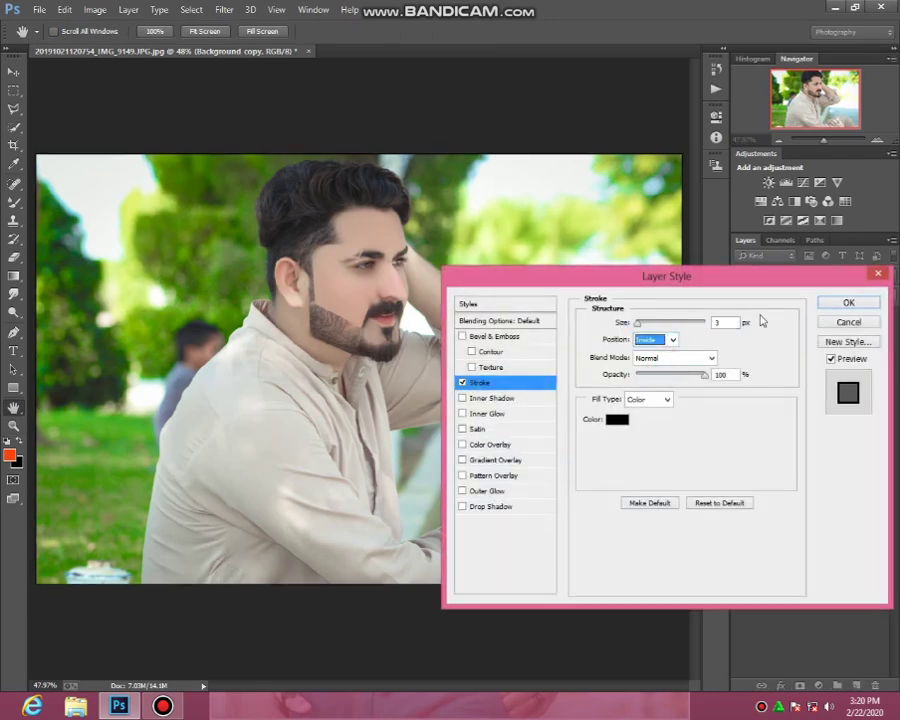
pyautogui.click(618, 419)
pyautogui.click(276, 194)
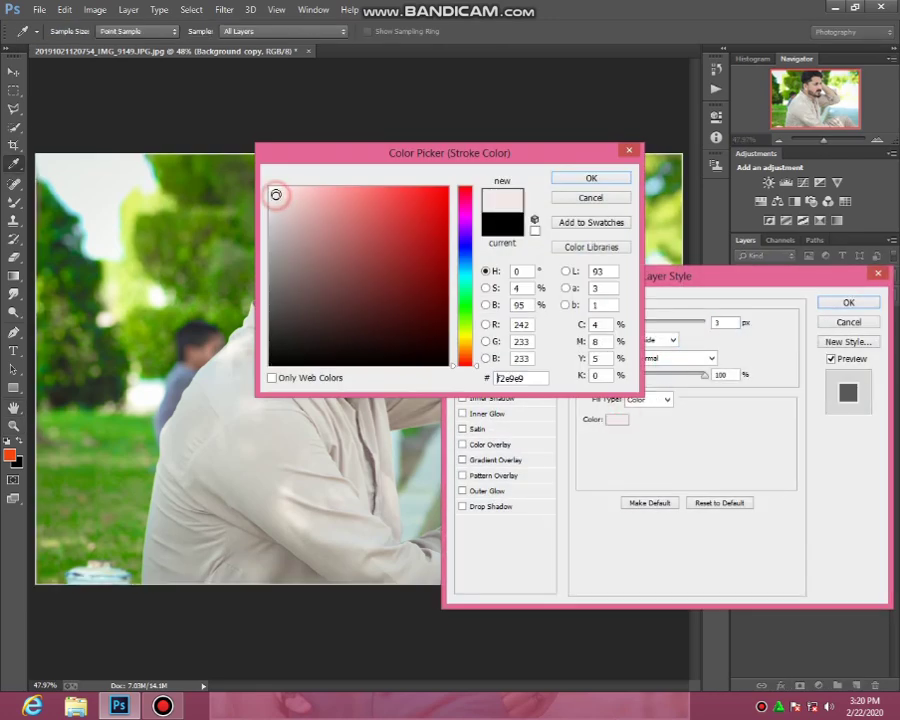
pyautogui.click(578, 179)
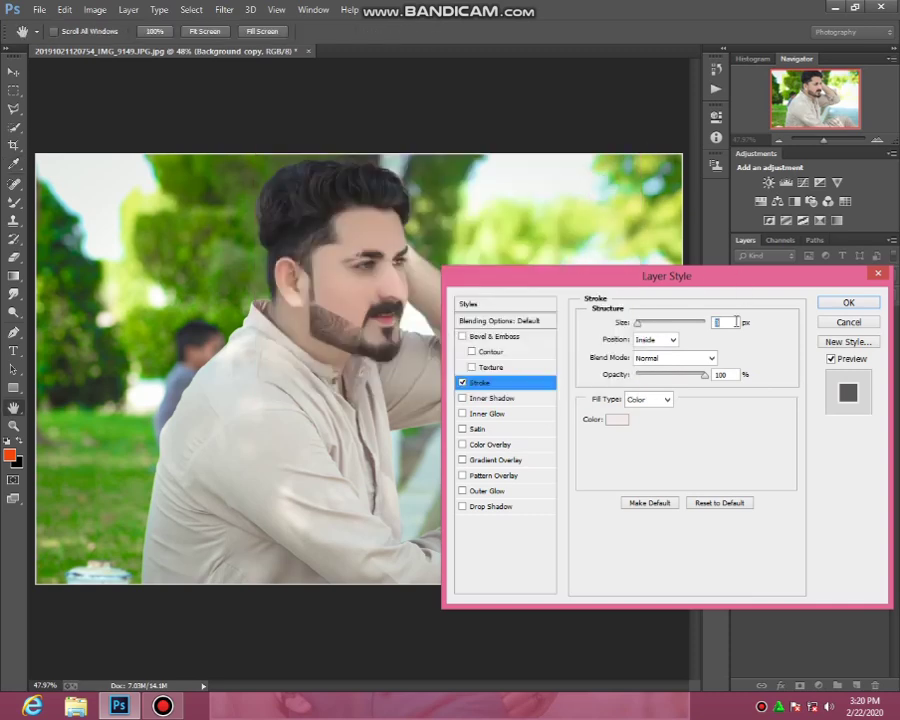
pyautogui.moveTo(644, 329); pyautogui.dragTo(651, 324)
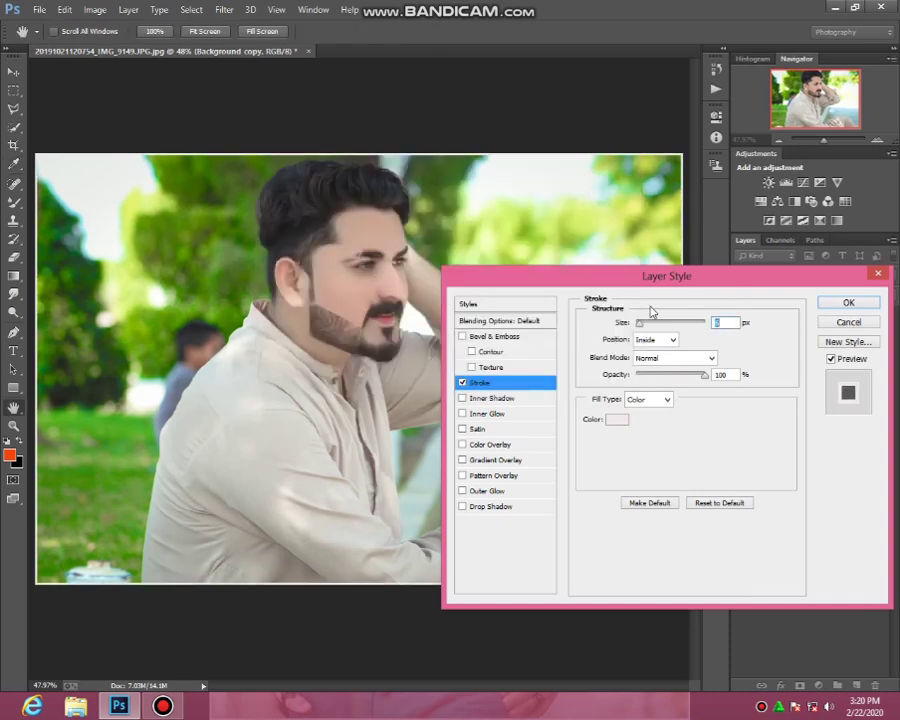
pyautogui.click(866, 301)
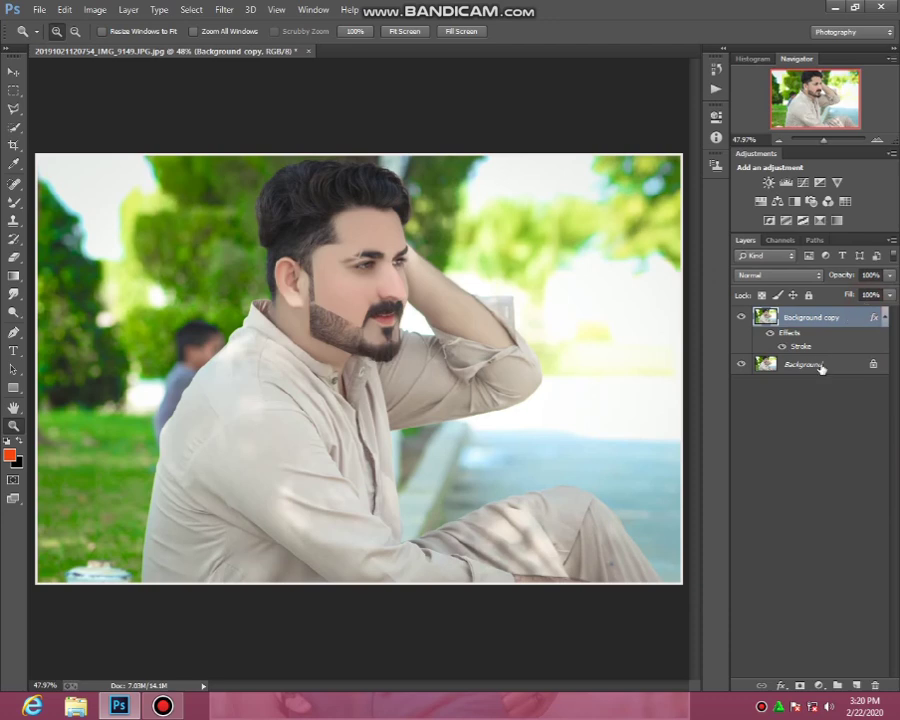
pyautogui.rightClick(820, 367)
pyautogui.click(834, 465)
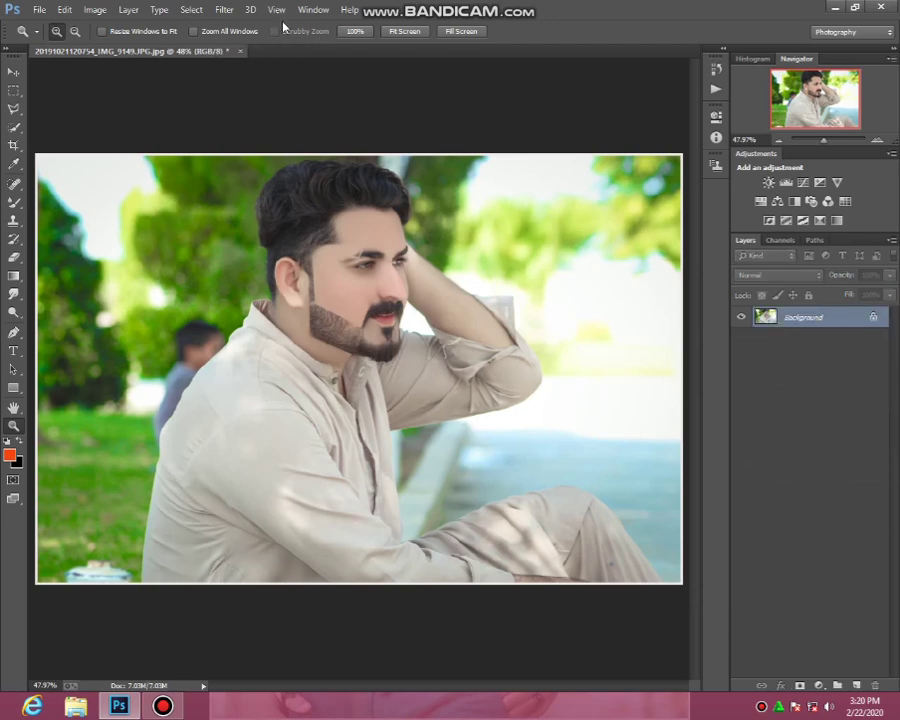
# Step: In the Camera Raw filter set Highlights -36, Shadows +16, Whites +16, Blacks -24 and raise Clarity
pyautogui.click(224, 9)
pyautogui.click(245, 90)
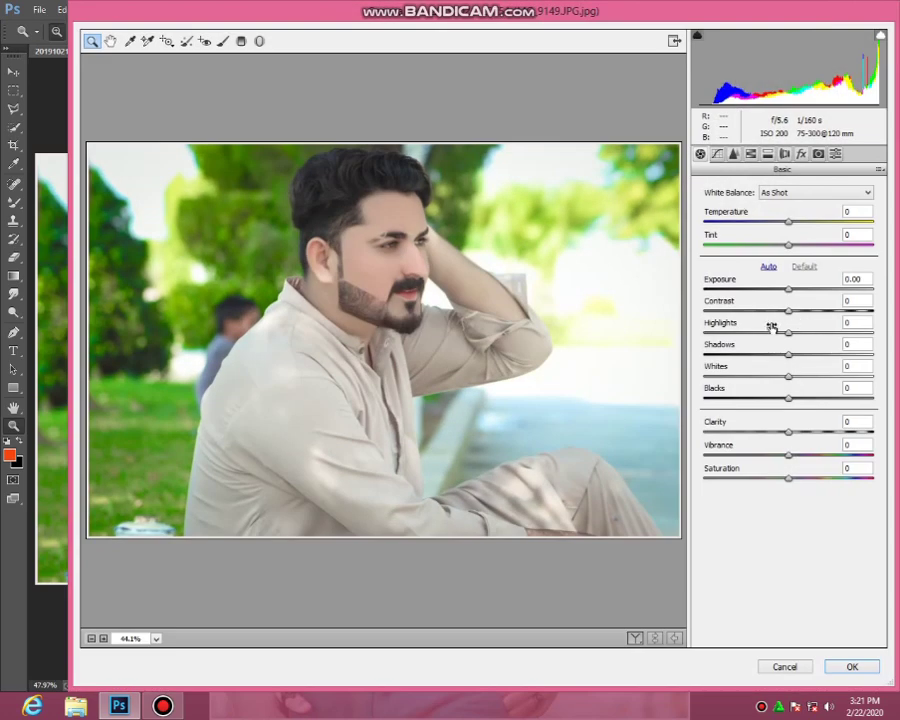
pyautogui.click(759, 334)
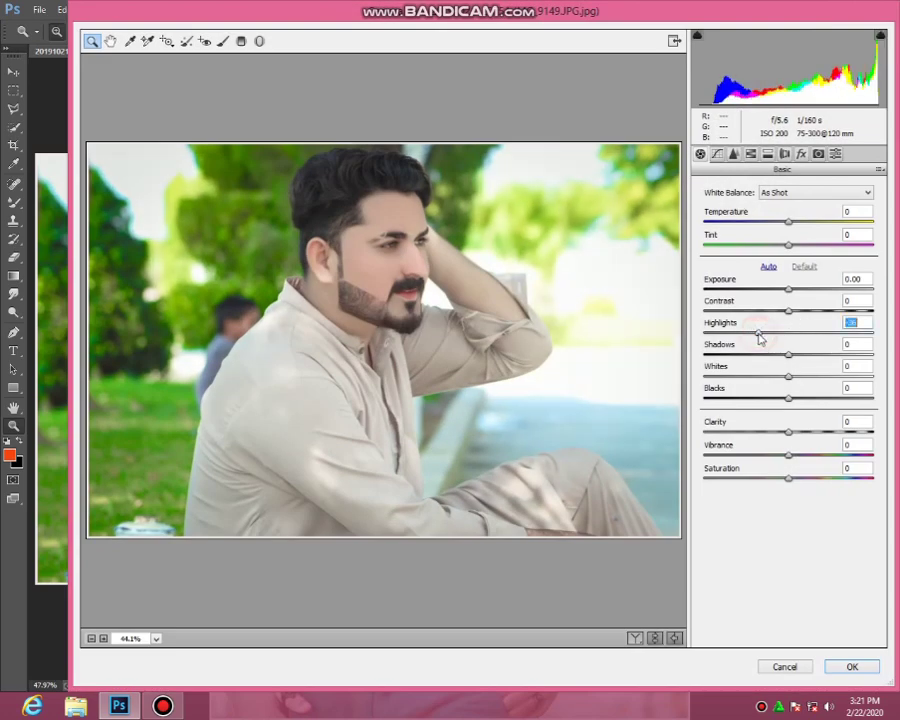
pyautogui.click(802, 355)
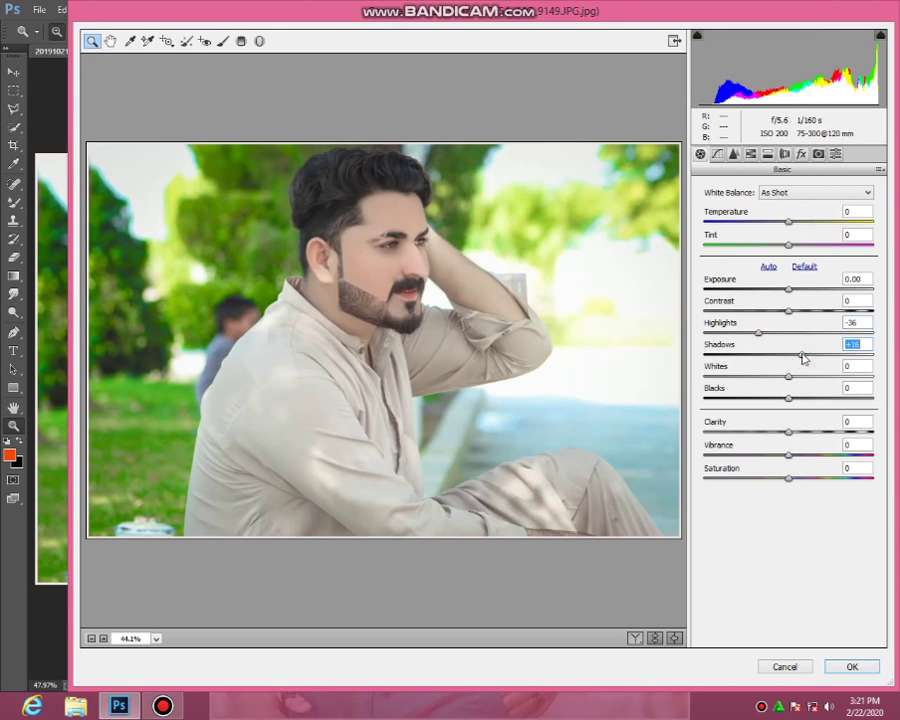
pyautogui.click(803, 379)
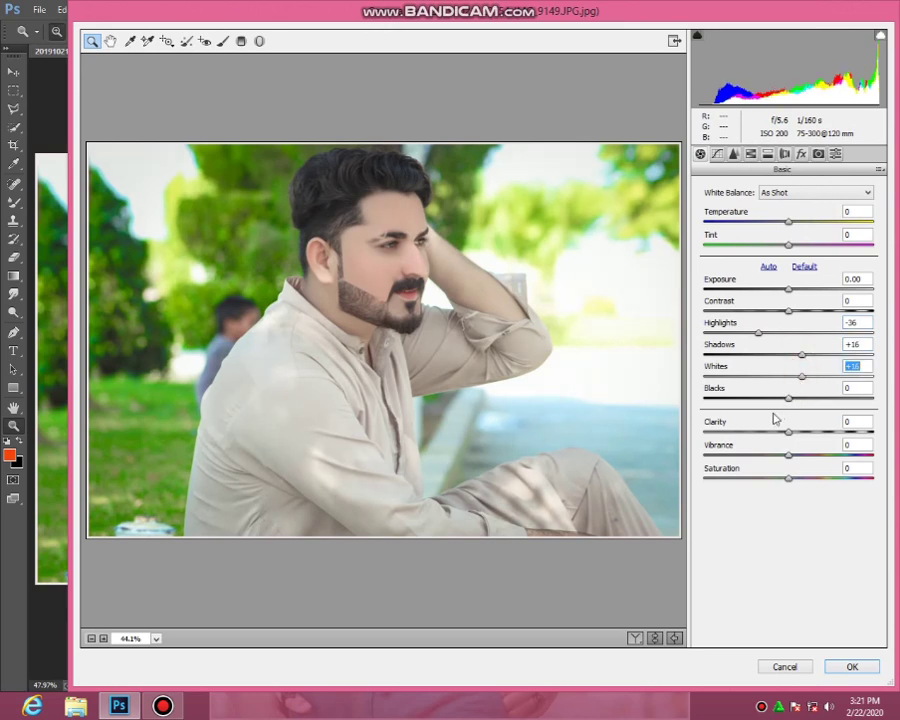
pyautogui.click(768, 398)
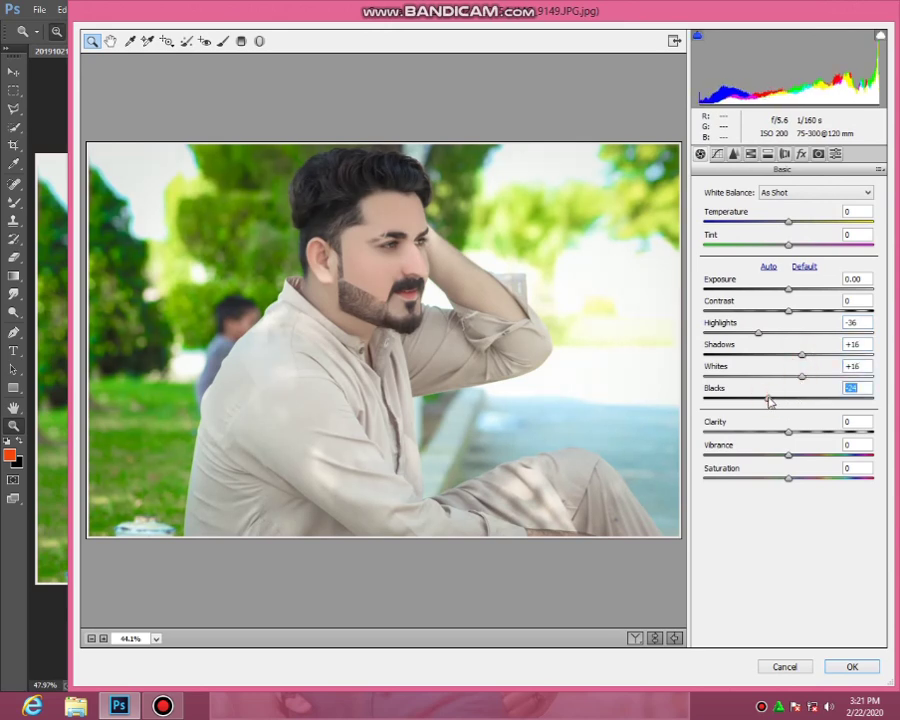
pyautogui.moveTo(801, 433); pyautogui.dragTo(804, 434)
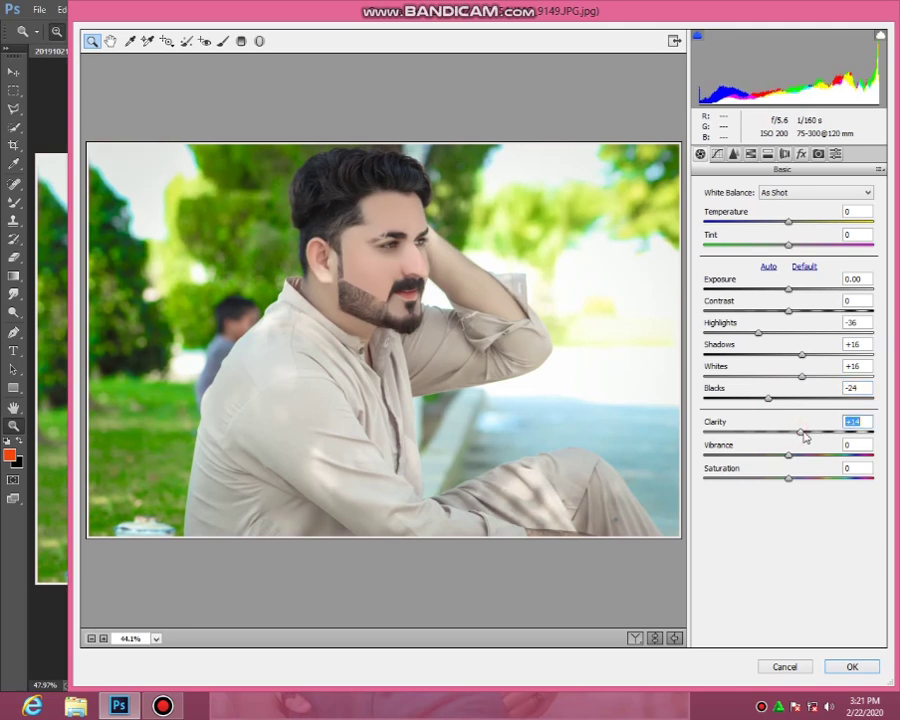
pyautogui.click(750, 155)
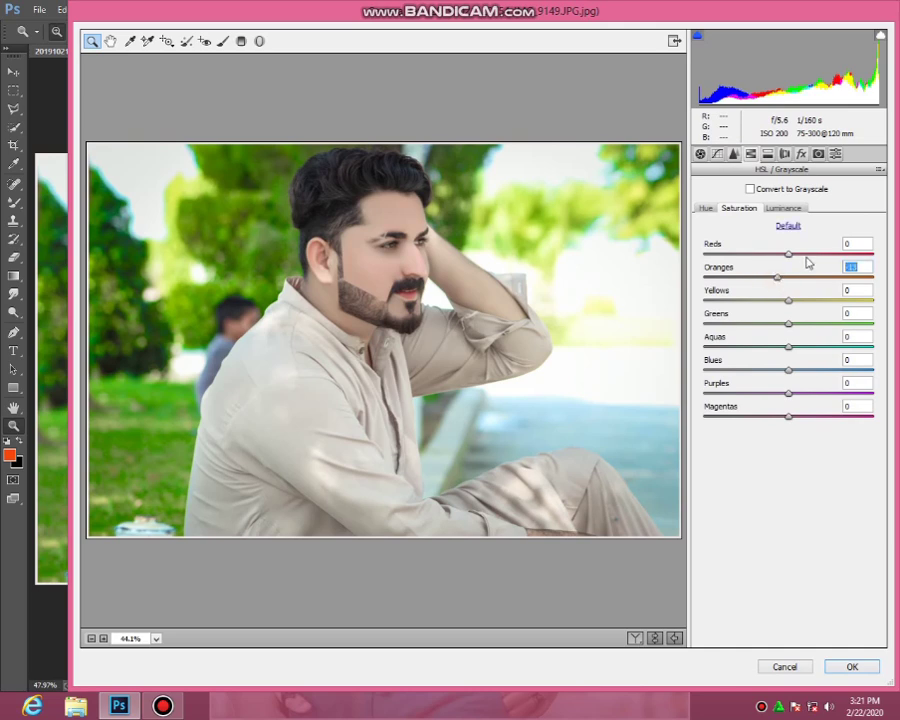
# Step: Boost red saturation and lower yellow saturation to about -29
pyautogui.moveTo(789, 254); pyautogui.dragTo(820, 255)
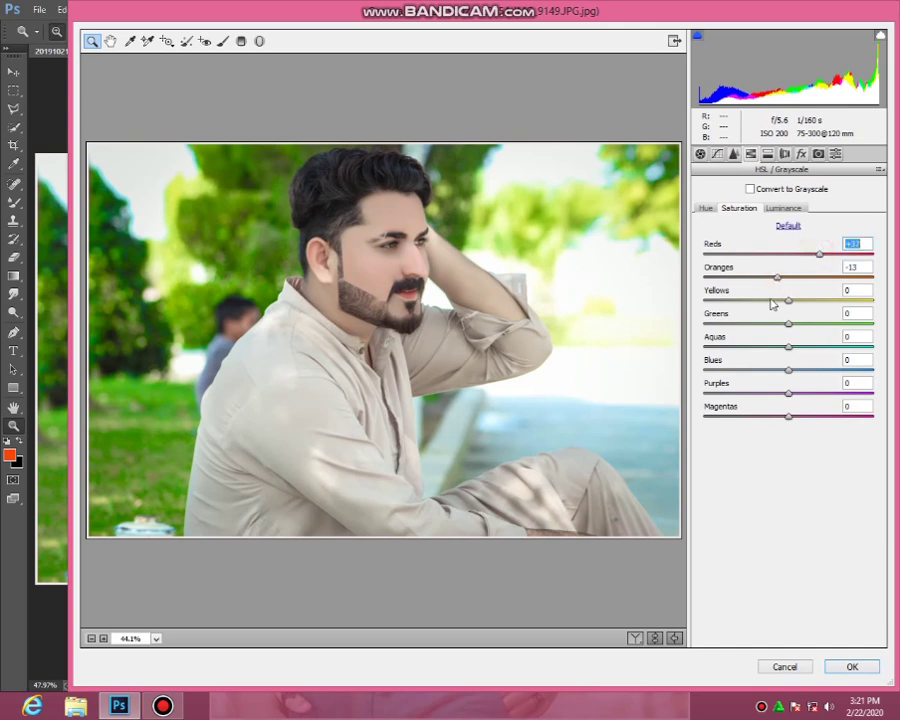
pyautogui.moveTo(818, 302); pyautogui.dragTo(897, 301)
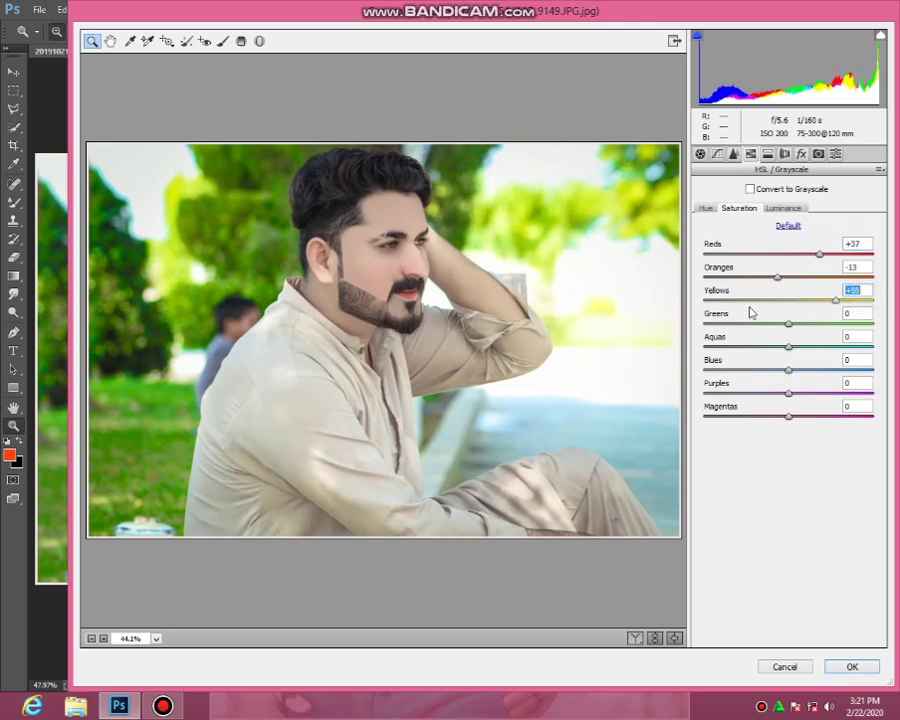
pyautogui.moveTo(751, 313); pyautogui.dragTo(872, 323)
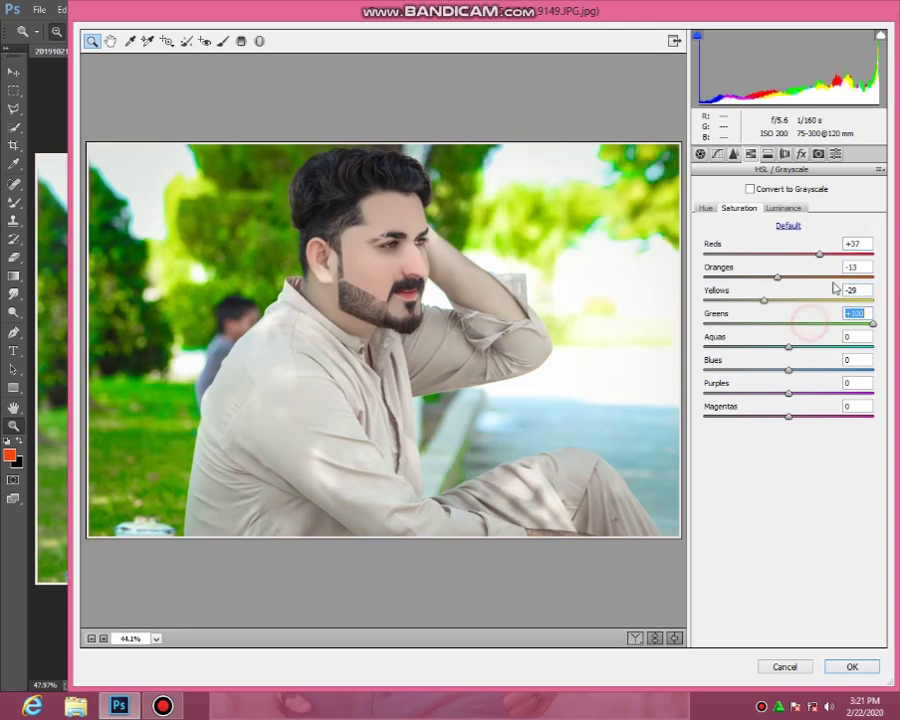
# Step: Add a darkening vignette, tint highlights to hue 65 saturation 3, and apply the grade
pyautogui.click(800, 155)
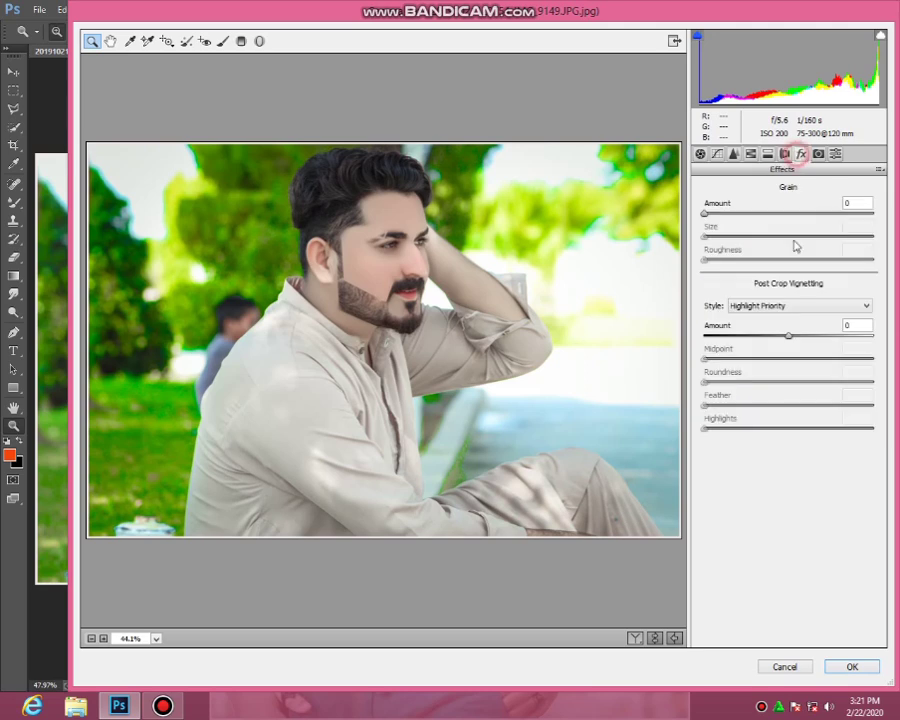
pyautogui.click(776, 338)
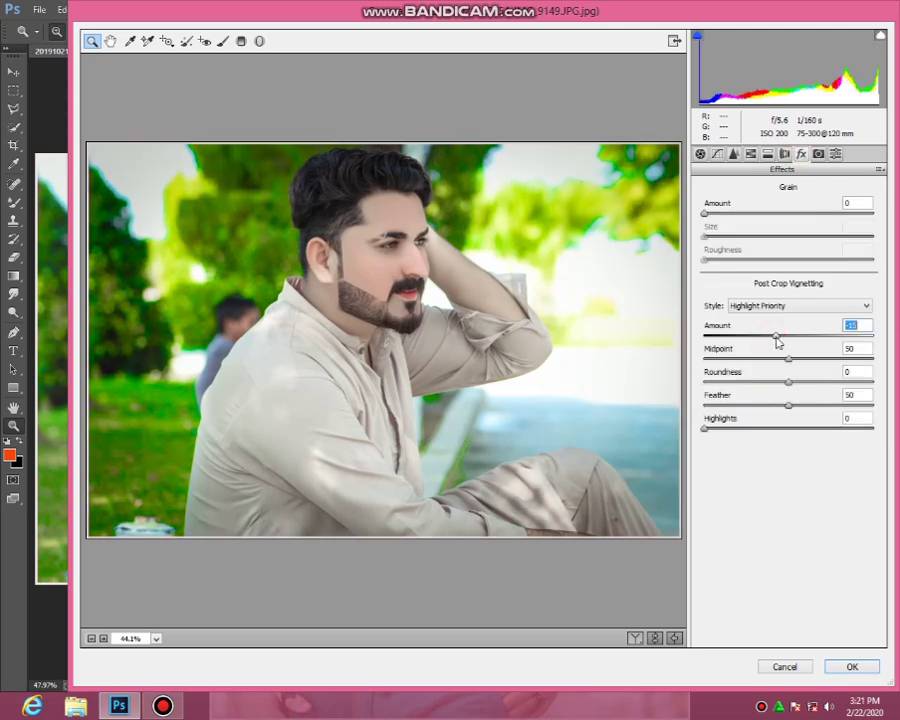
pyautogui.click(767, 155)
pyautogui.click(744, 209)
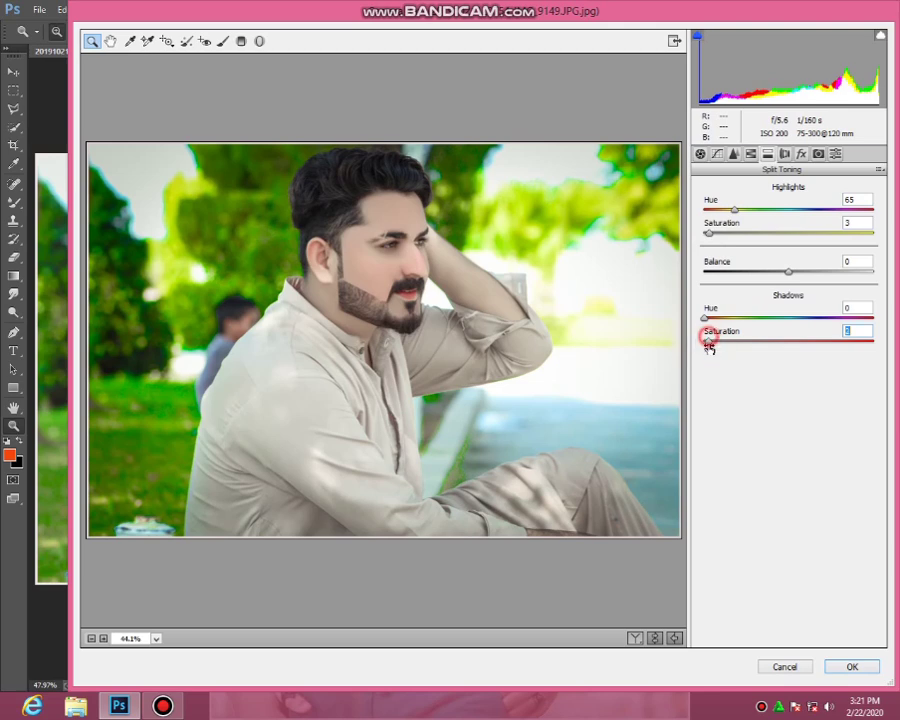
pyautogui.click(853, 666)
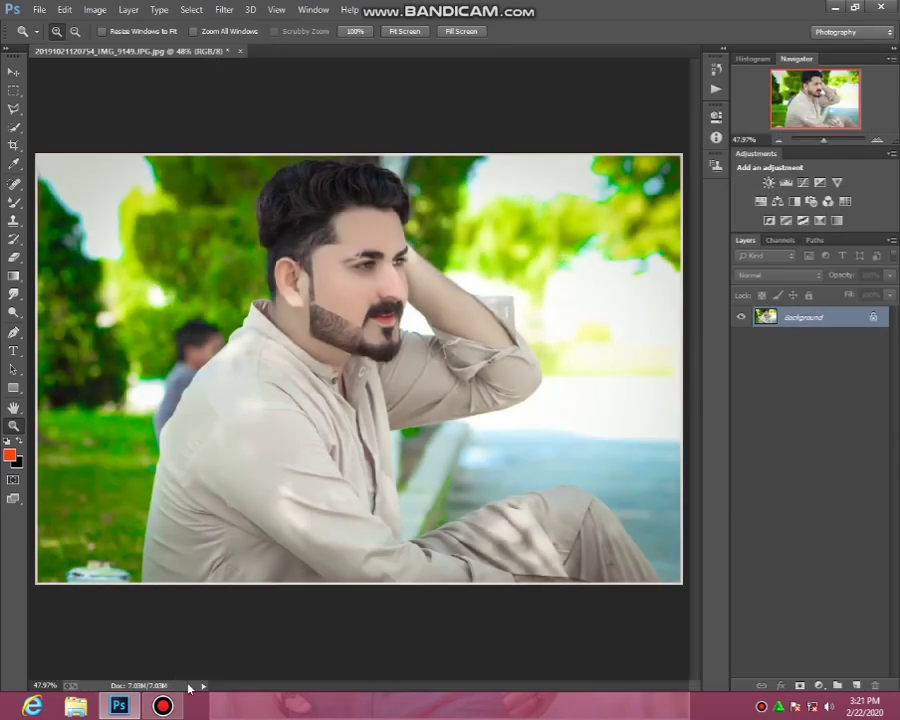
pyautogui.click(162, 706)
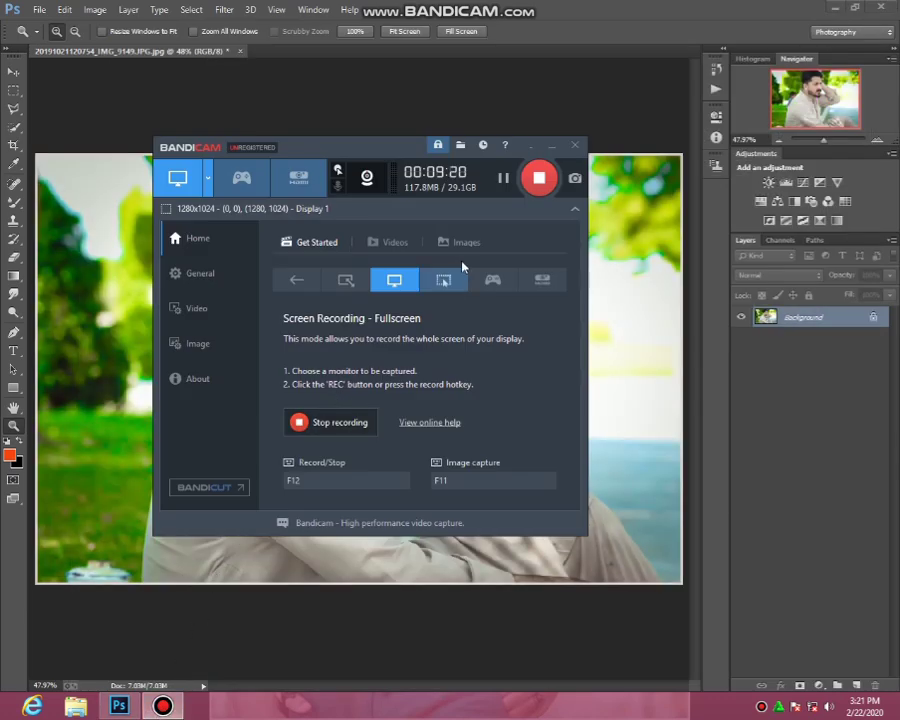